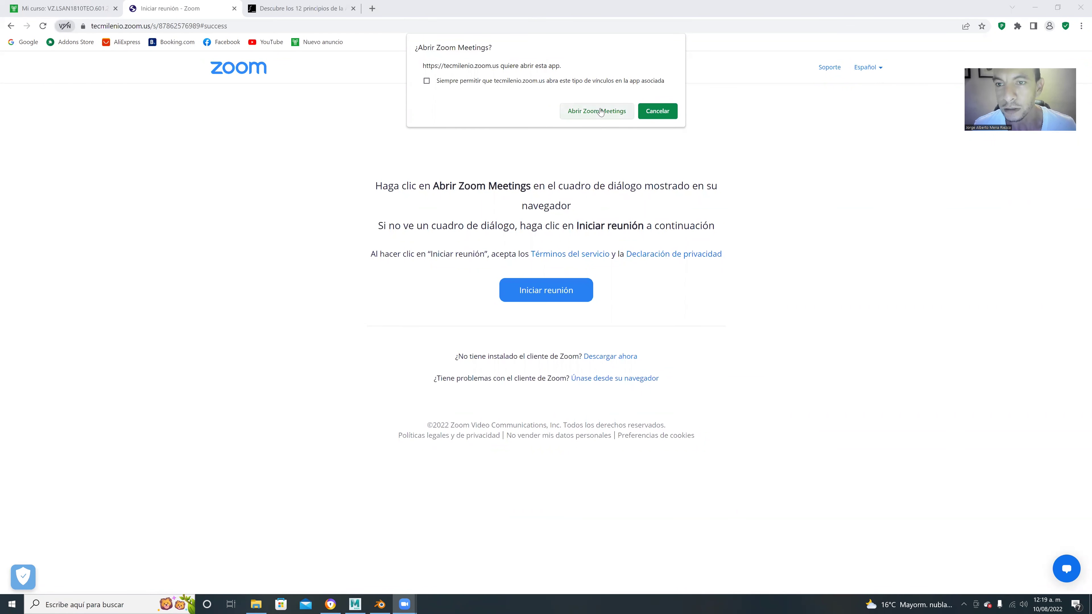
Dismiss the '¿Abrir Zoom Meetings?' prompt and switch to the 'Mi curso' course tab
{"action": "left_click", "coordinate": [519, 146]}
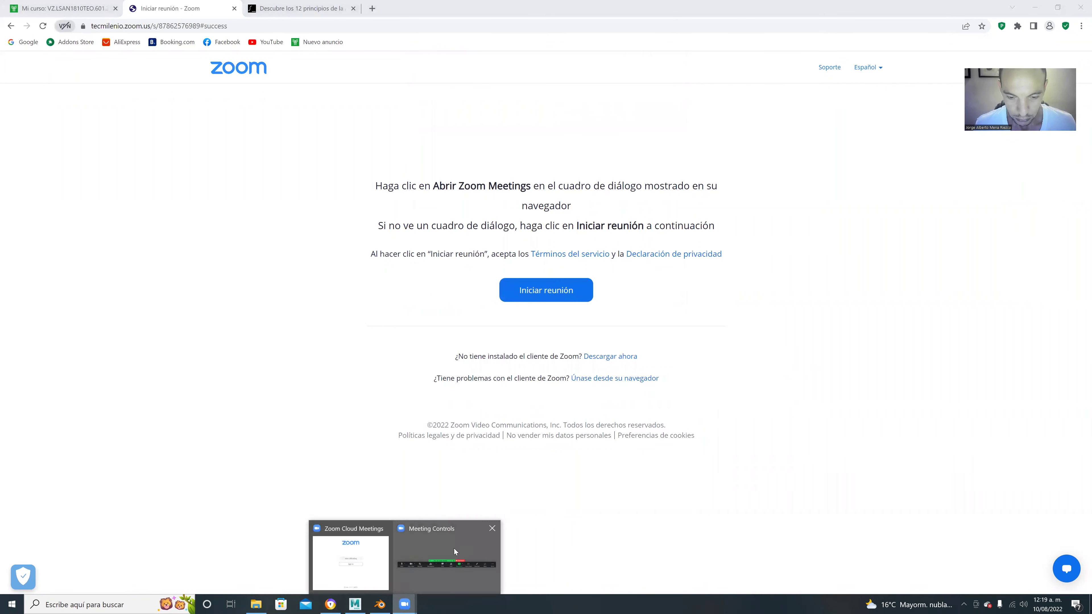
{"action": "left_click", "coordinate": [264, 4]}
{"action": "left_click", "coordinate": [74, 4]}
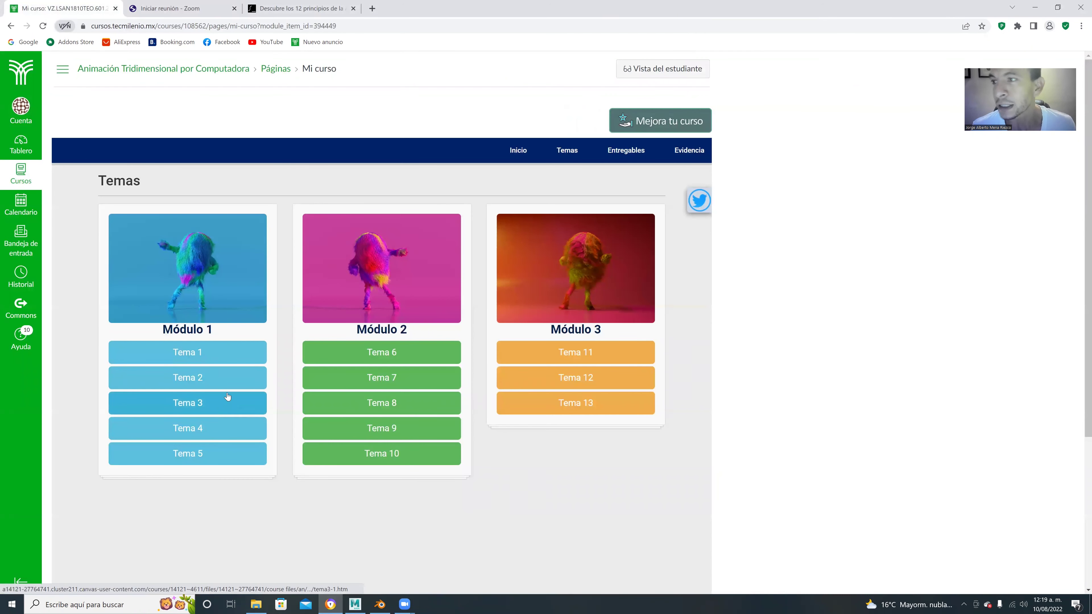
{"action": "left_click", "coordinate": [198, 355]}
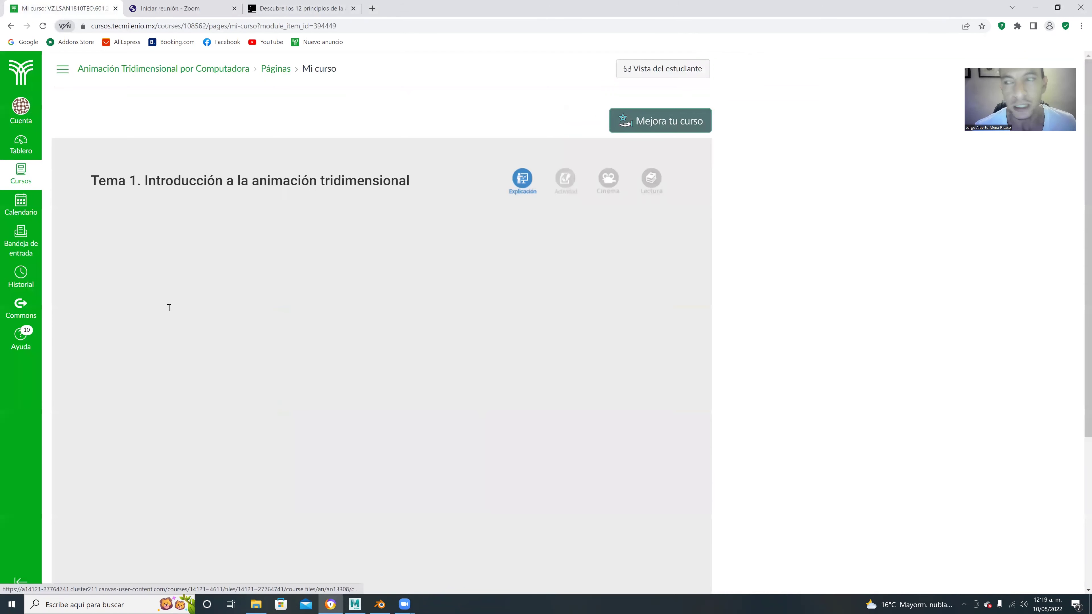
{"action": "scroll", "coordinate": [356, 388], "scroll_direction": "down", "scroll_amount": 5}
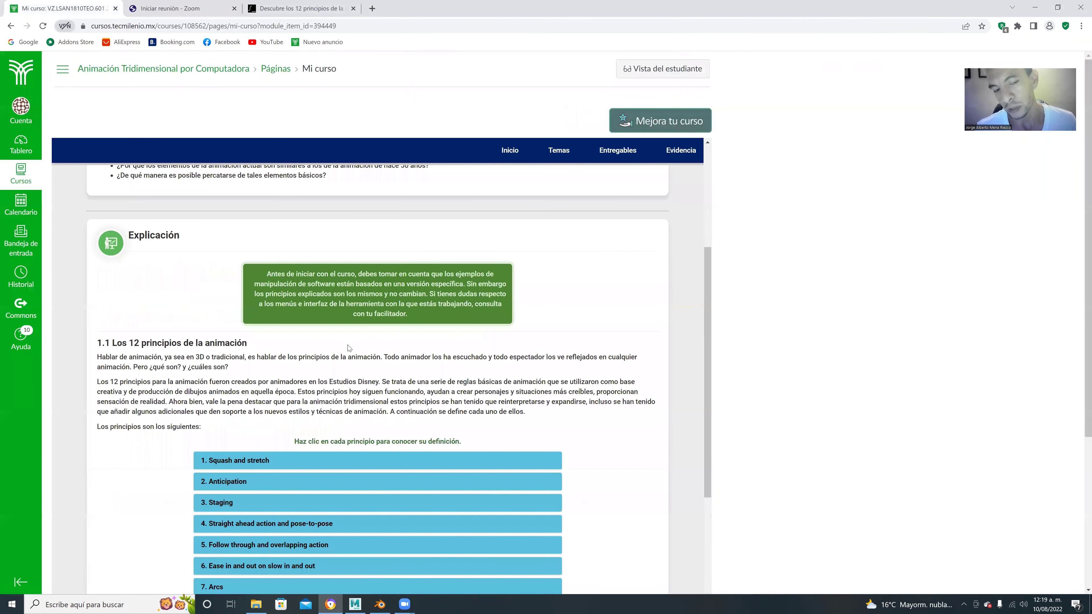
{"action": "scroll", "coordinate": [353, 360], "scroll_direction": "down", "scroll_amount": 6}
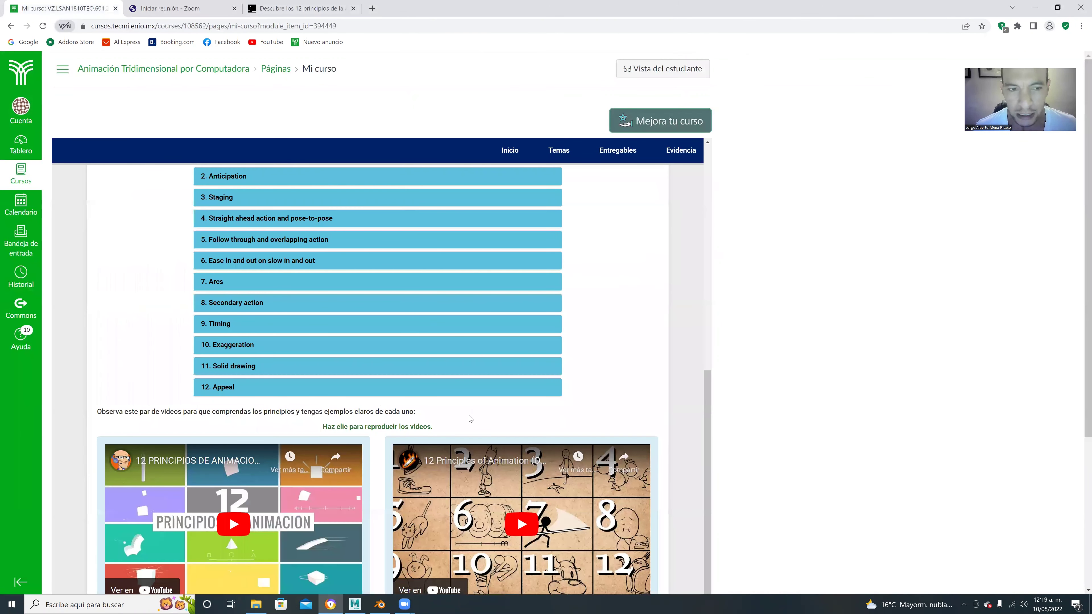
{"action": "scroll", "coordinate": [470, 418], "scroll_direction": "down", "scroll_amount": 1}
{"action": "scroll", "coordinate": [232, 387], "scroll_direction": "up", "scroll_amount": 2}
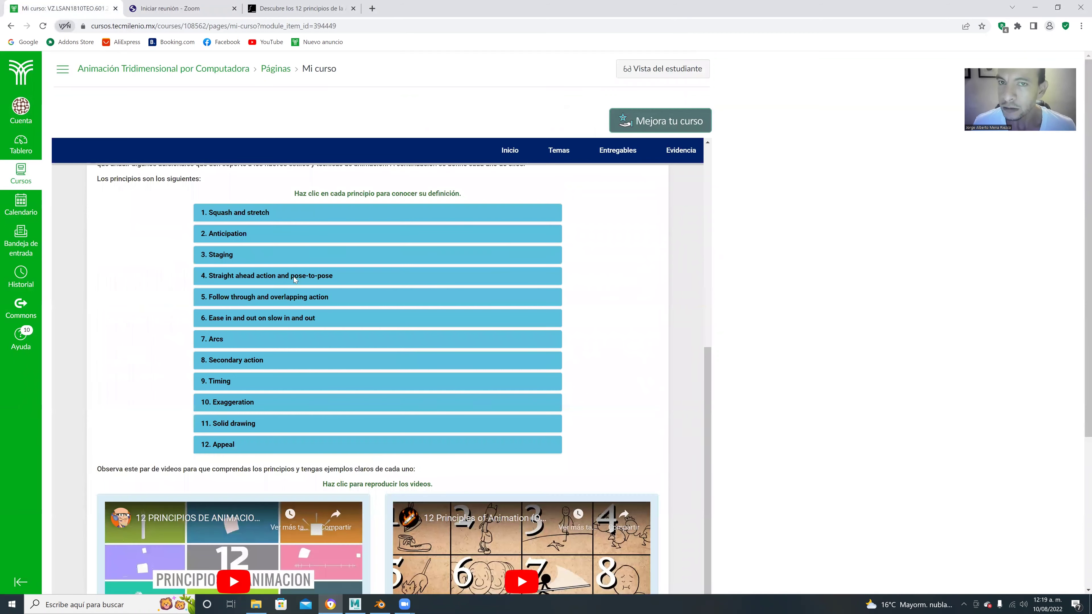
{"action": "left_click", "coordinate": [301, 8]}
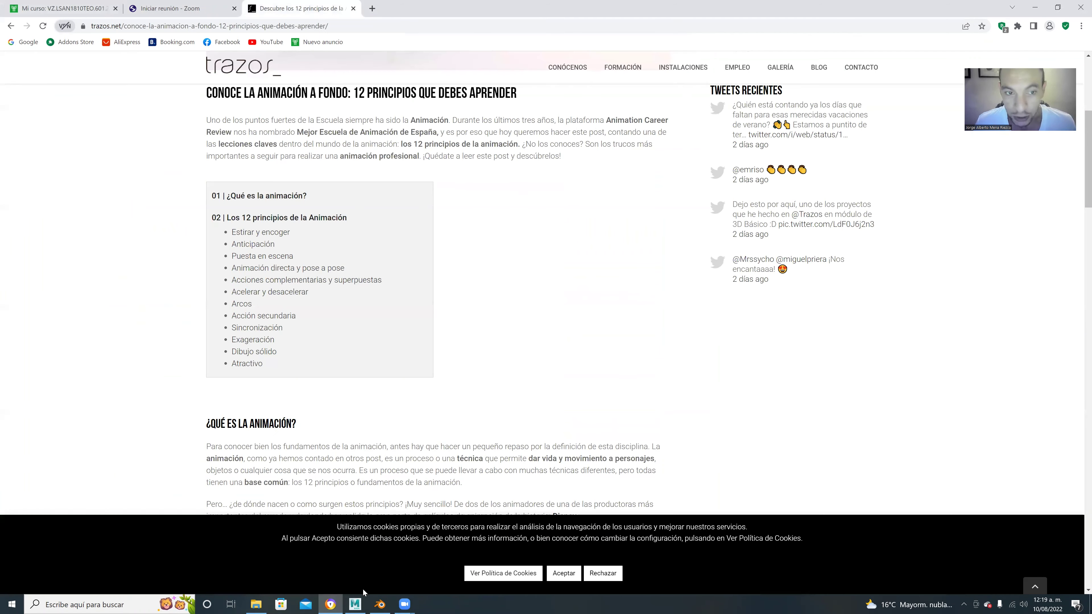
{"action": "key", "text": "ctrl+shift+Tab"}
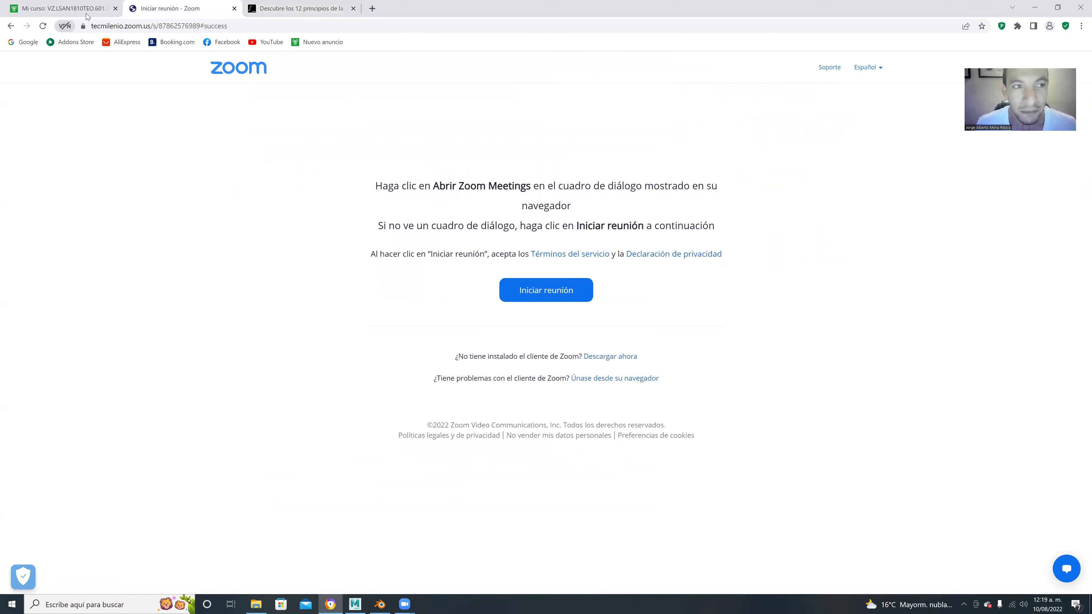
{"action": "left_click", "coordinate": [83, 10]}
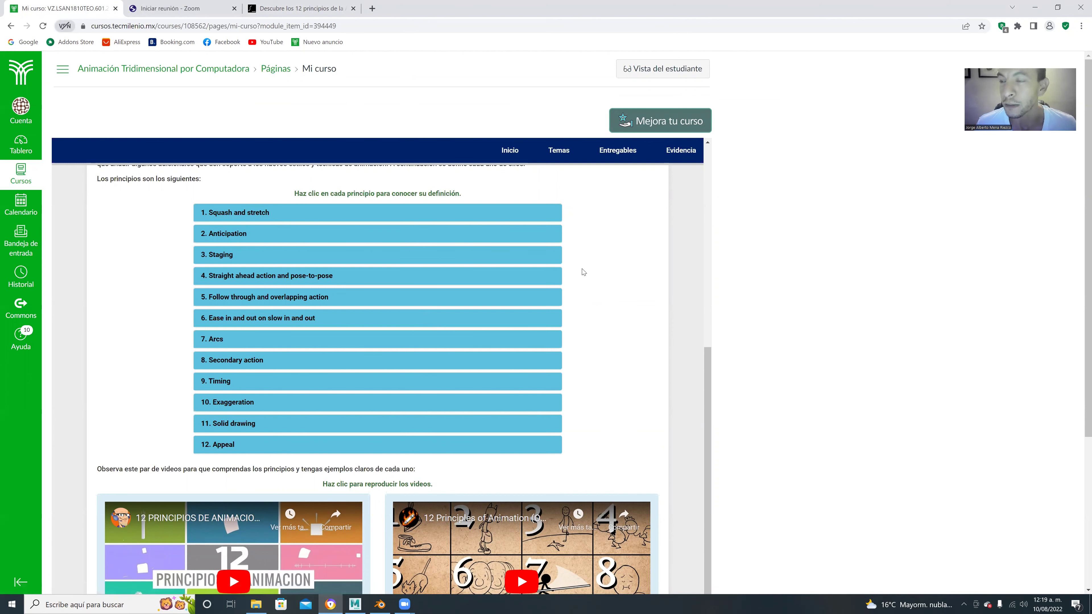
{"action": "scroll", "coordinate": [544, 294], "scroll_direction": "up", "scroll_amount": 10}
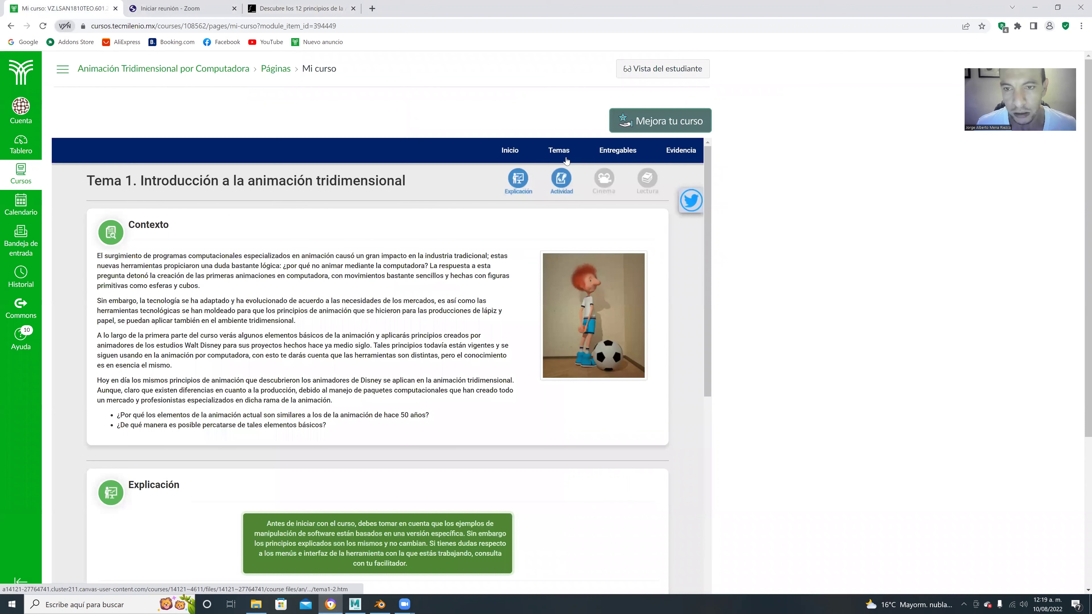
{"action": "left_click", "coordinate": [562, 178]}
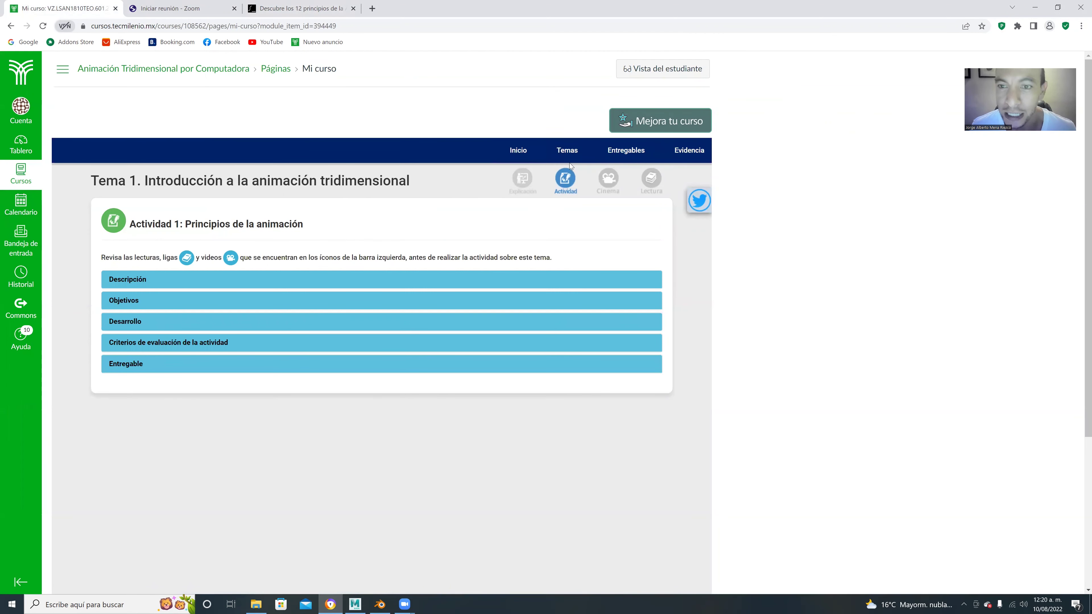
Open Tema 2, El péndulo y la pelota, and bring up File Explorer at Documentos\3d\obj
{"action": "left_click", "coordinate": [568, 152]}
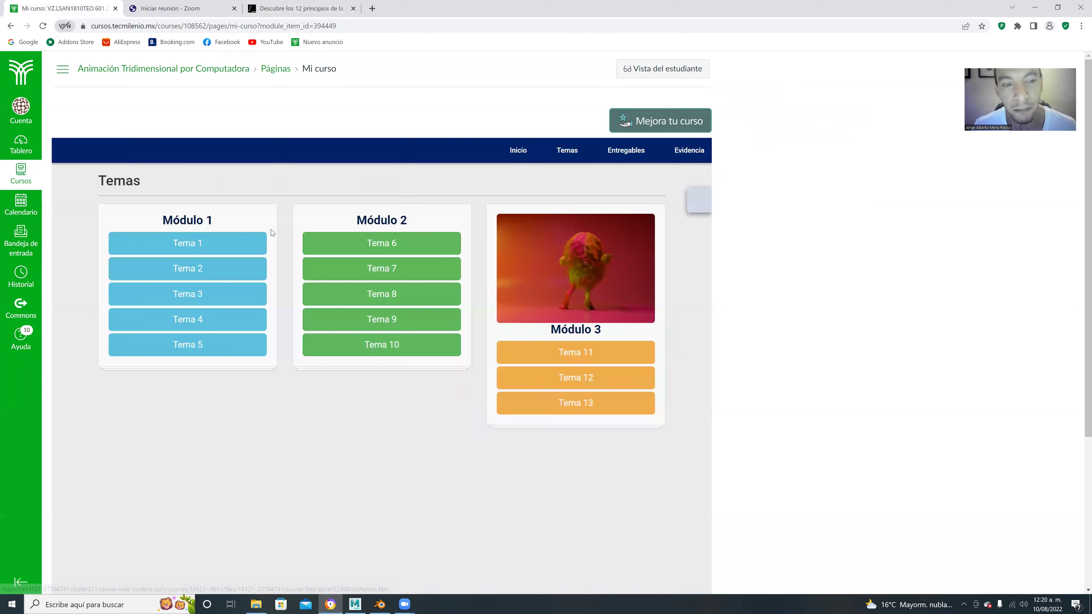
{"action": "left_click", "coordinate": [185, 376]}
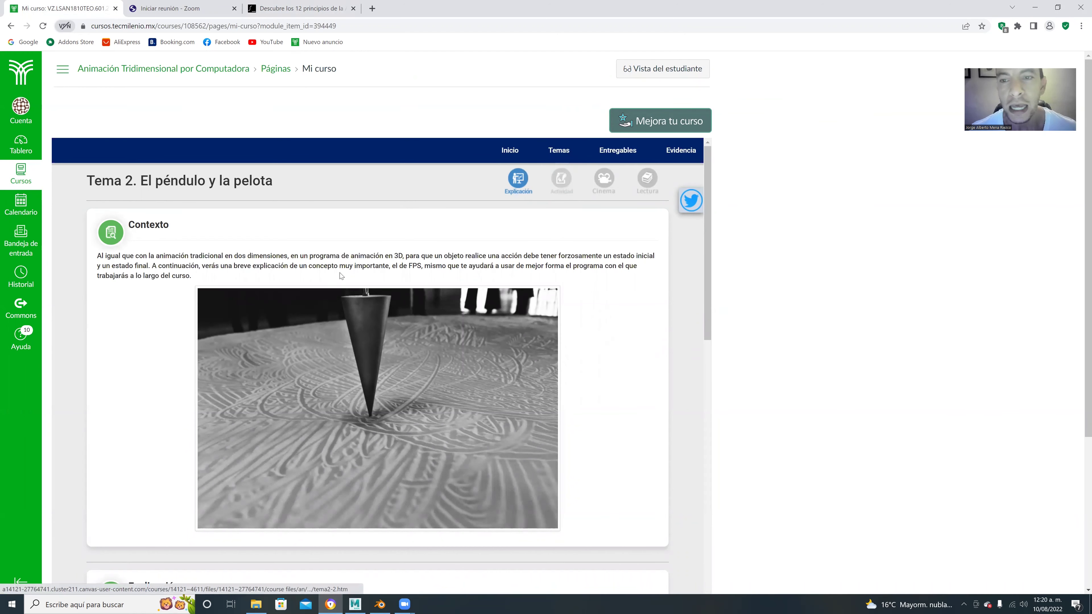
{"action": "scroll", "coordinate": [257, 370], "scroll_direction": "down", "scroll_amount": 3}
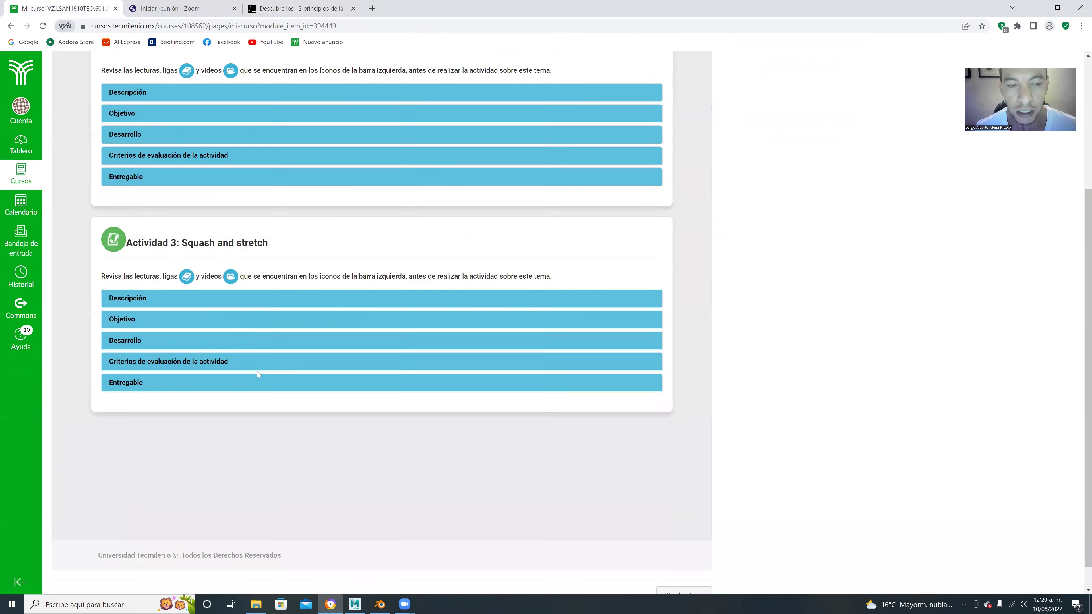
{"action": "scroll", "coordinate": [193, 363], "scroll_direction": "up", "scroll_amount": 2}
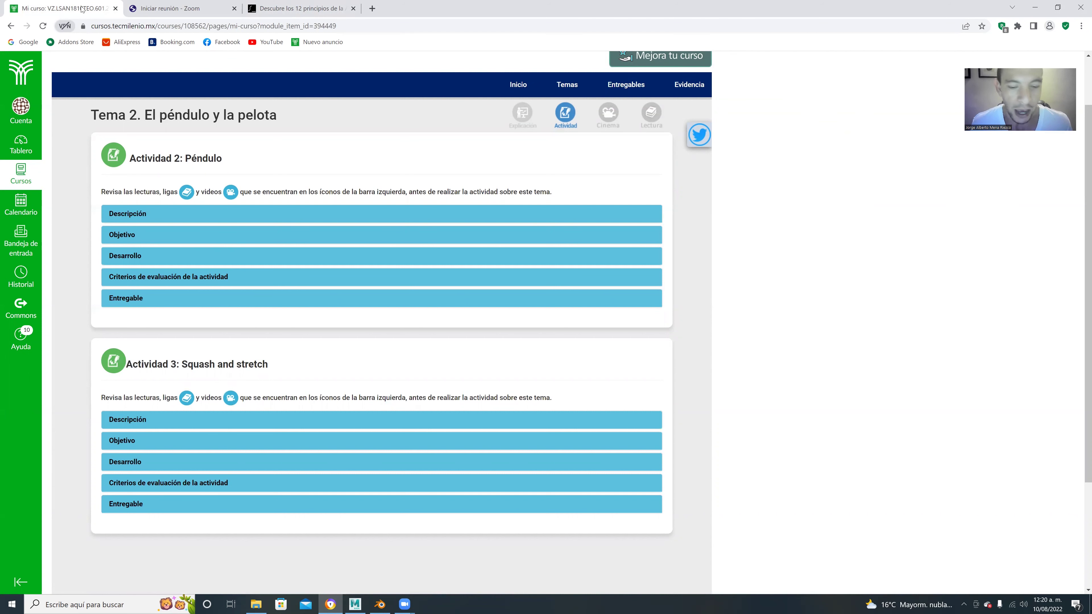
{"action": "left_click", "coordinate": [257, 604]}
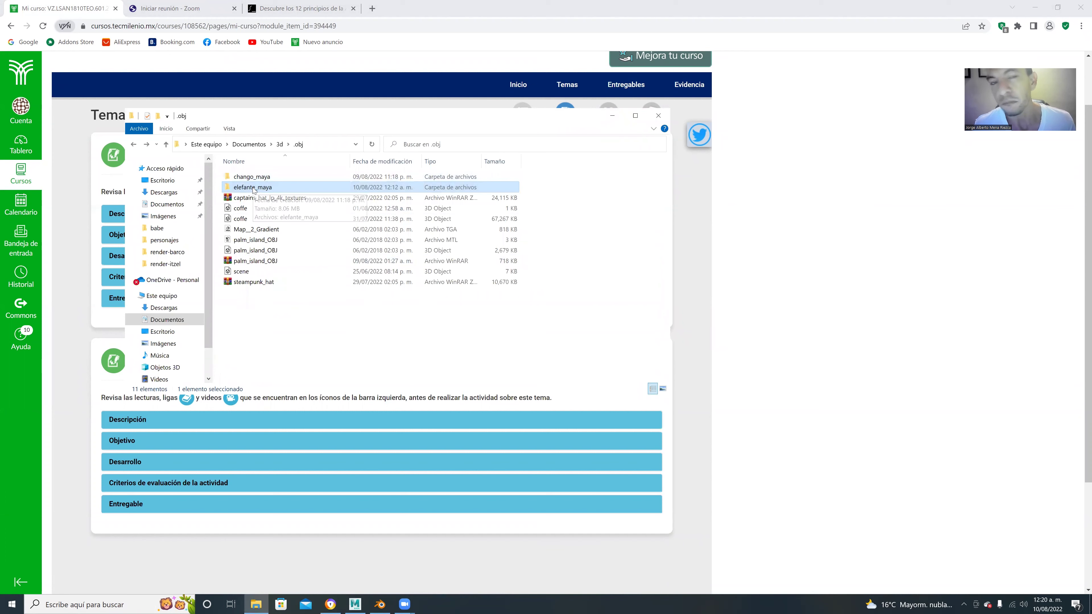
Extract the elefante_maya archive here, then open elephant_rig.ma from the elephant folder
{"action": "double_click", "coordinate": [254, 189]}
{"action": "left_click", "coordinate": [272, 182]}
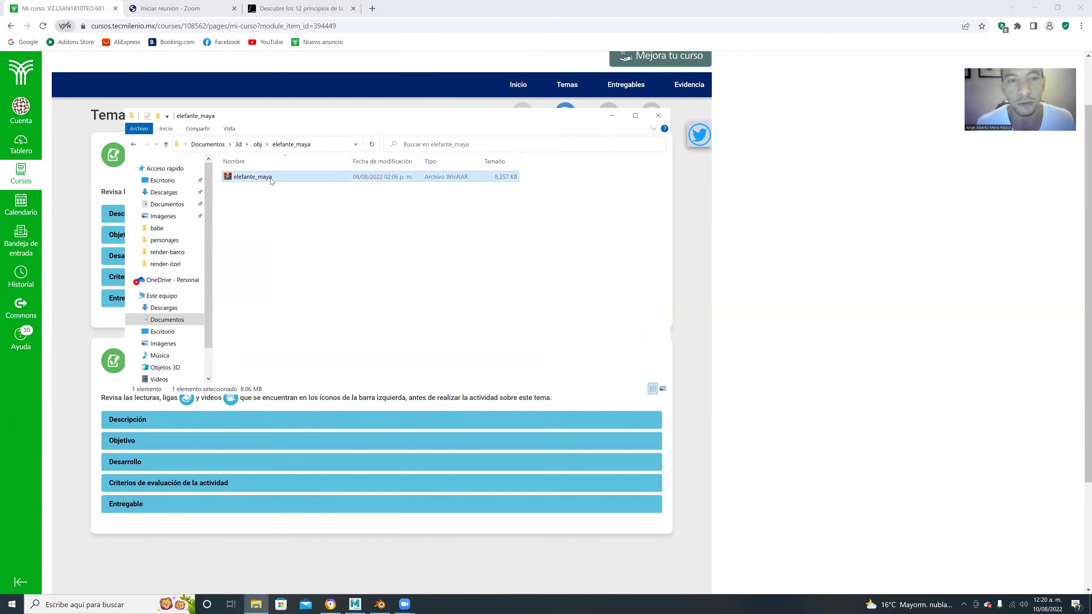
{"action": "right_click", "coordinate": [271, 180]}
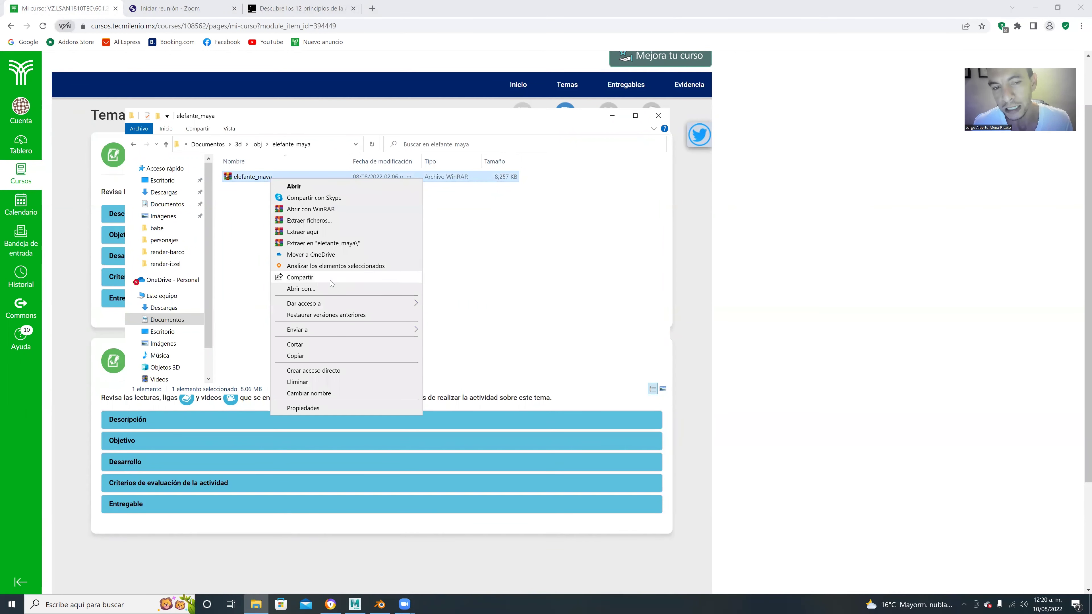
{"action": "left_click", "coordinate": [326, 233]}
{"action": "double_click", "coordinate": [256, 177]}
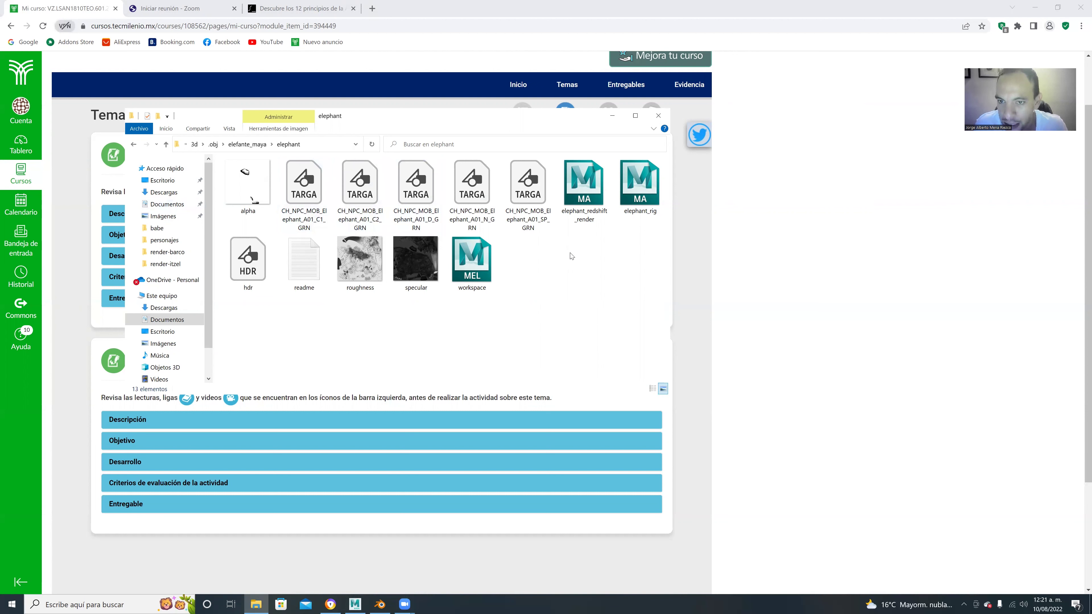
{"action": "double_click", "coordinate": [650, 182]}
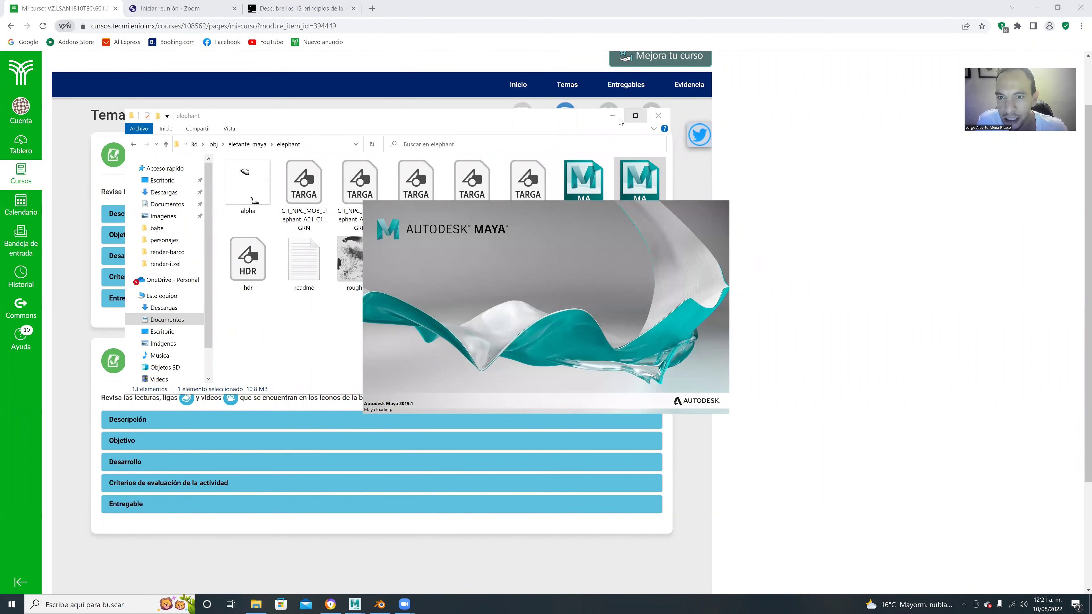
Bring the main Maya window to the front and close the What's New notice
{"action": "left_click", "coordinate": [785, 305]}
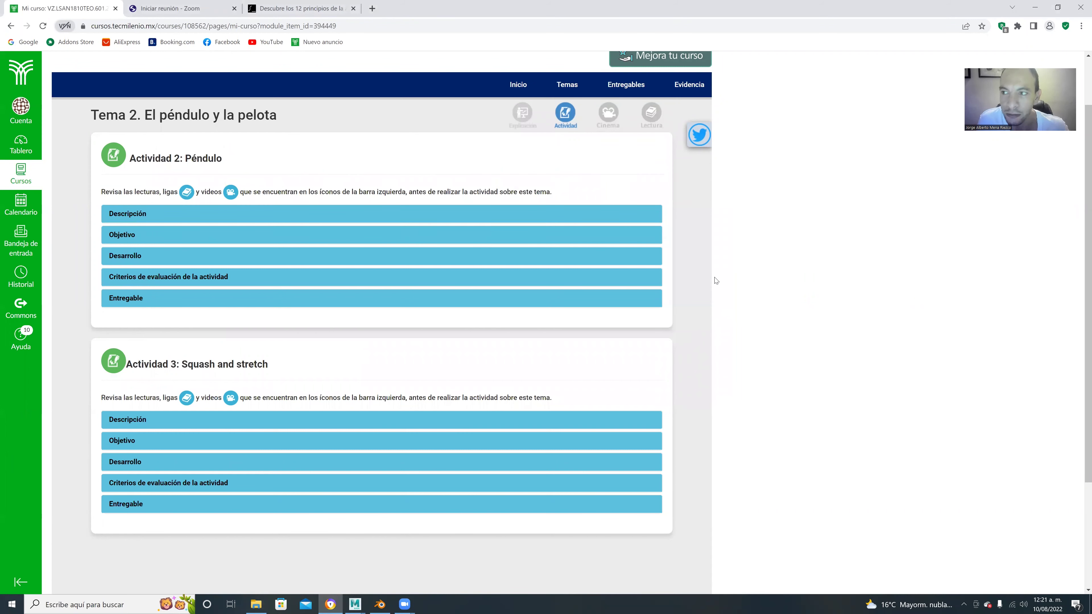
{"action": "left_click", "coordinate": [355, 605]}
{"action": "left_click", "coordinate": [381, 573]}
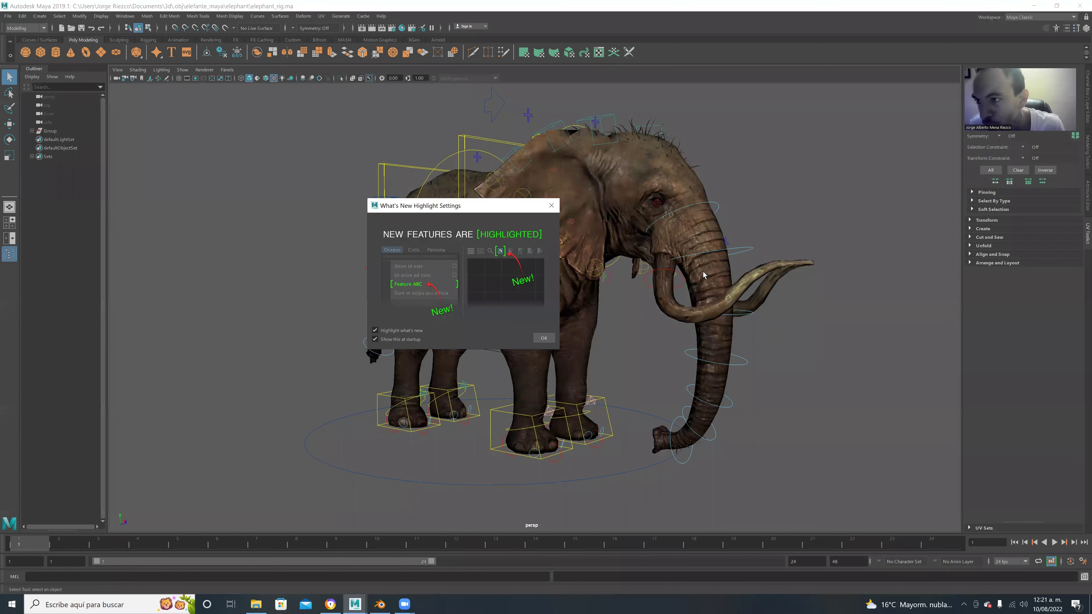
{"action": "left_click", "coordinate": [552, 205]}
Orbit and zoom the view around the elephant, then select the trunk control FKNose1_M
{"action": "left_click_drag", "start_coordinate": [513, 337], "coordinate": [538, 268], "text": "alt"}
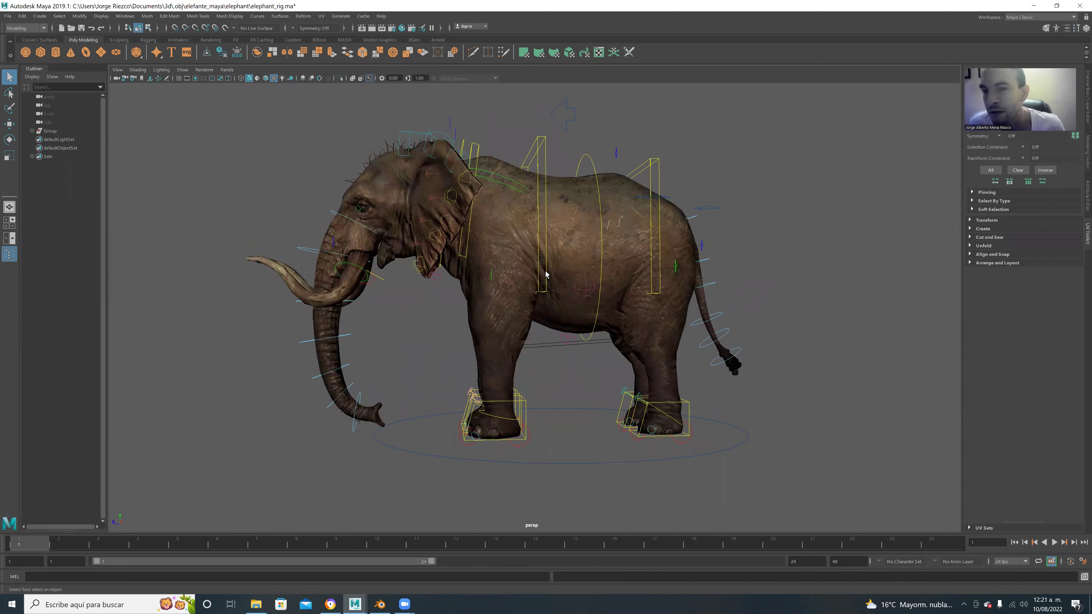
{"action": "scroll", "coordinate": [537, 268], "scroll_direction": "up", "scroll_amount": 4}
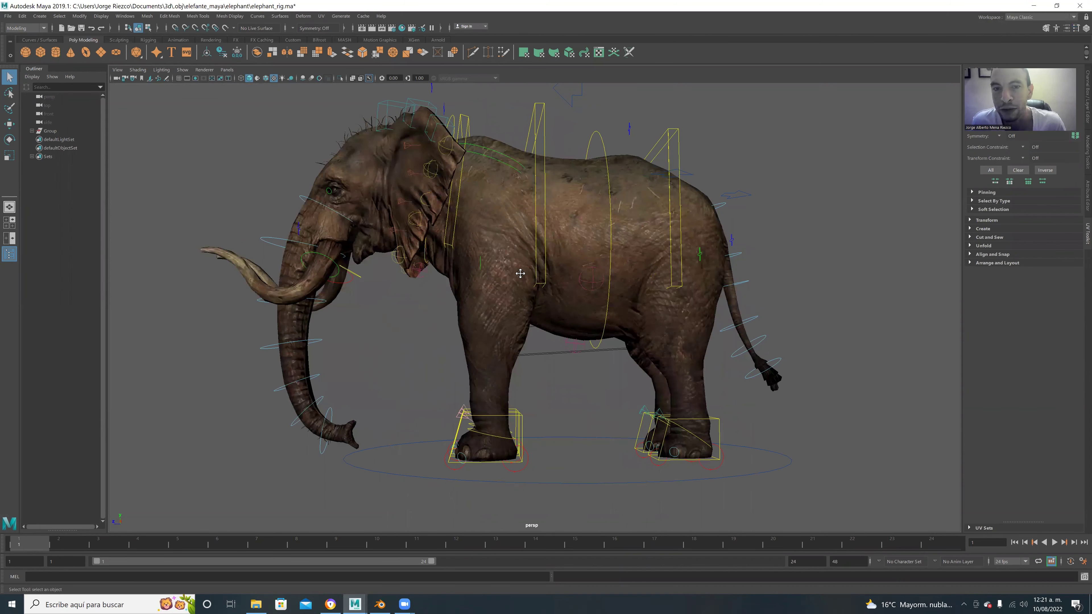
{"action": "left_click_drag", "start_coordinate": [523, 224], "coordinate": [520, 229], "text": "alt"}
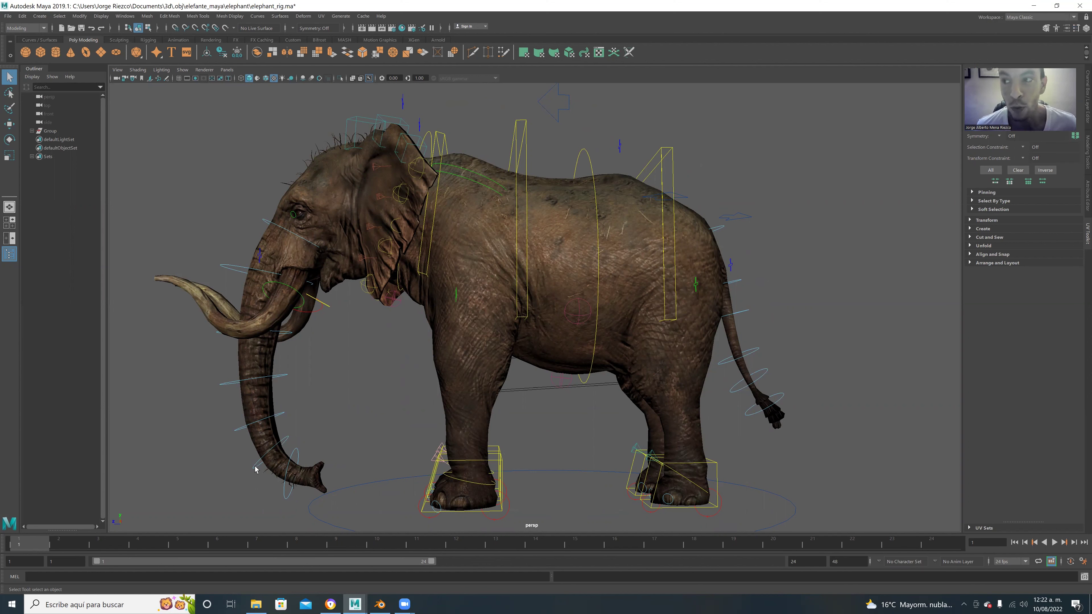
{"action": "left_click", "coordinate": [246, 270]}
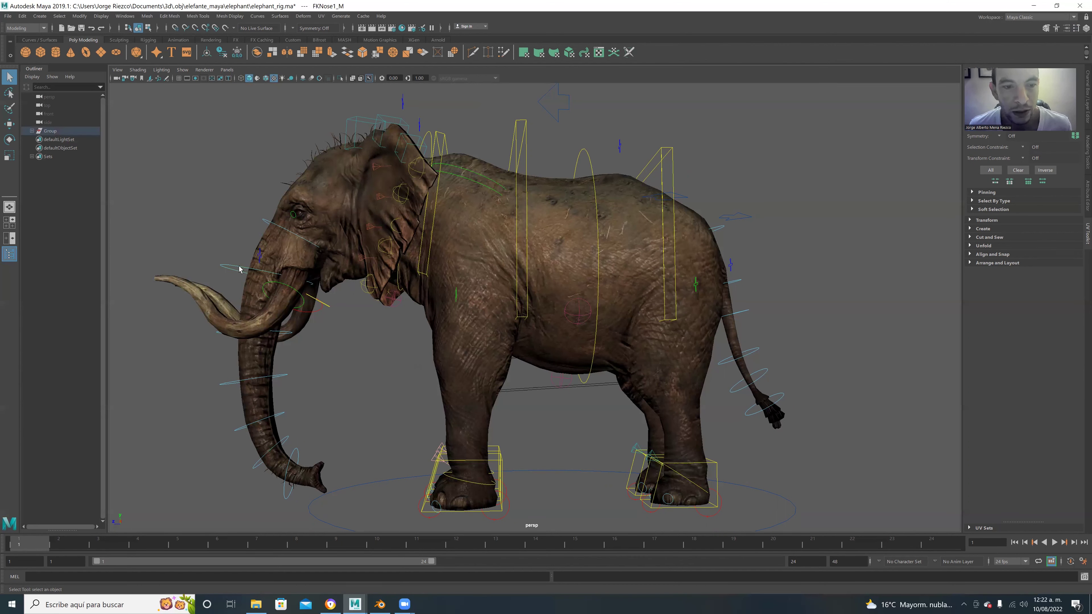
Clear the selection and select the trunk control FKNose1_M
{"action": "left_click", "coordinate": [239, 233]}
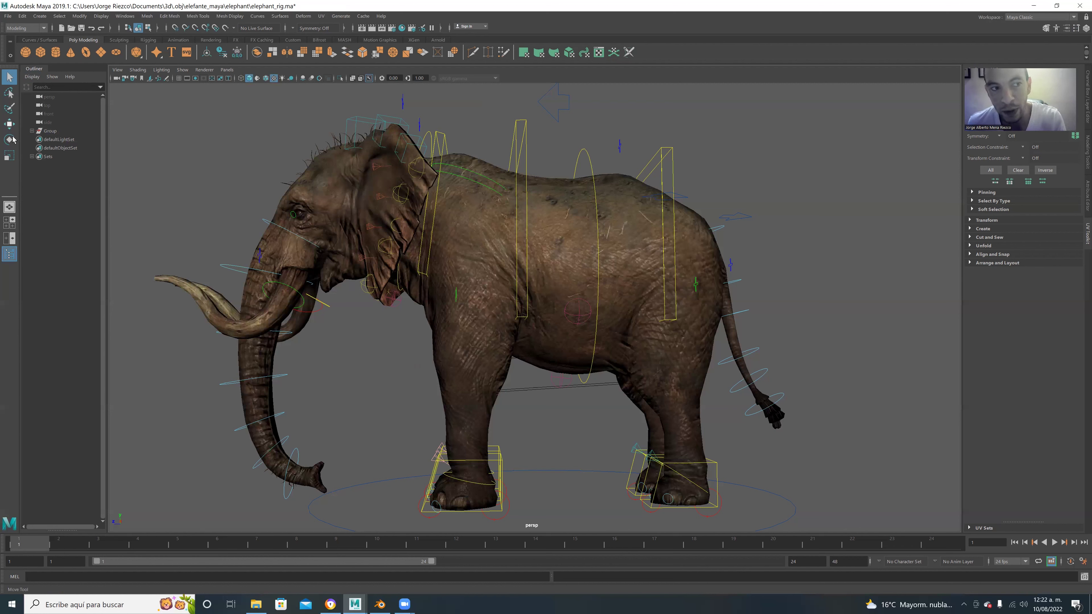
{"action": "left_click", "coordinate": [283, 293]}
{"action": "left_click", "coordinate": [244, 270]}
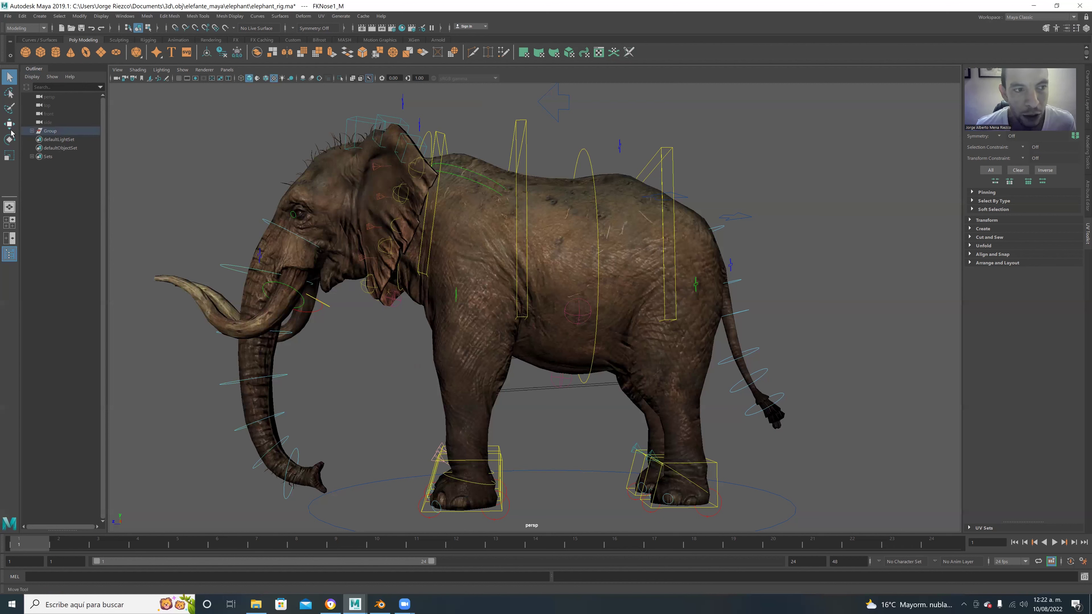
Rotate FKNose1_M to swing the trunk forward about 32 degrees, then reselect it
{"action": "key", "text": "e"}
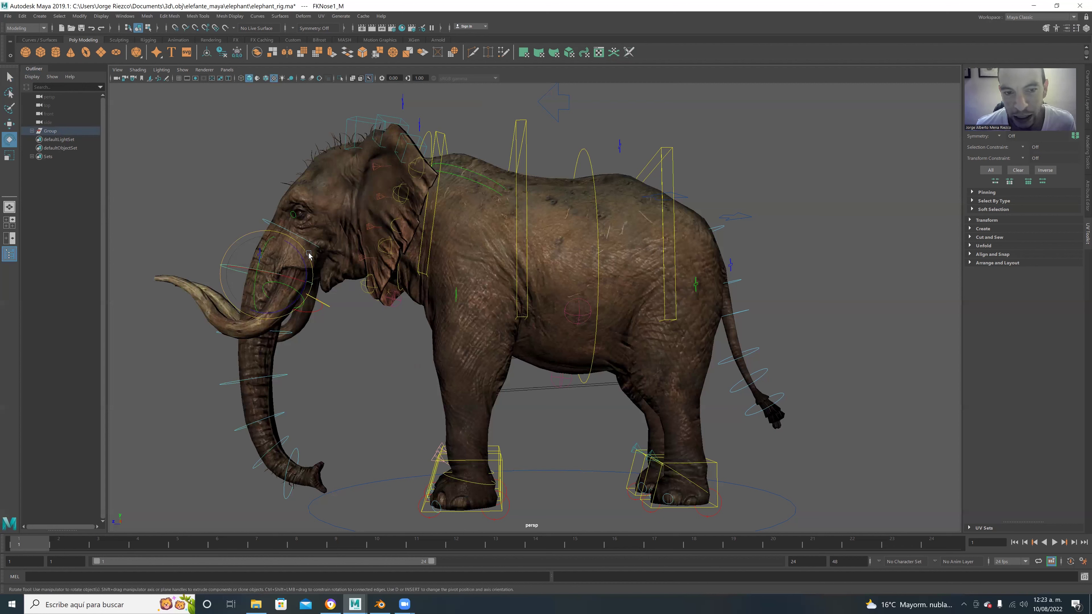
{"action": "left_click_drag", "start_coordinate": [301, 258], "coordinate": [258, 224]}
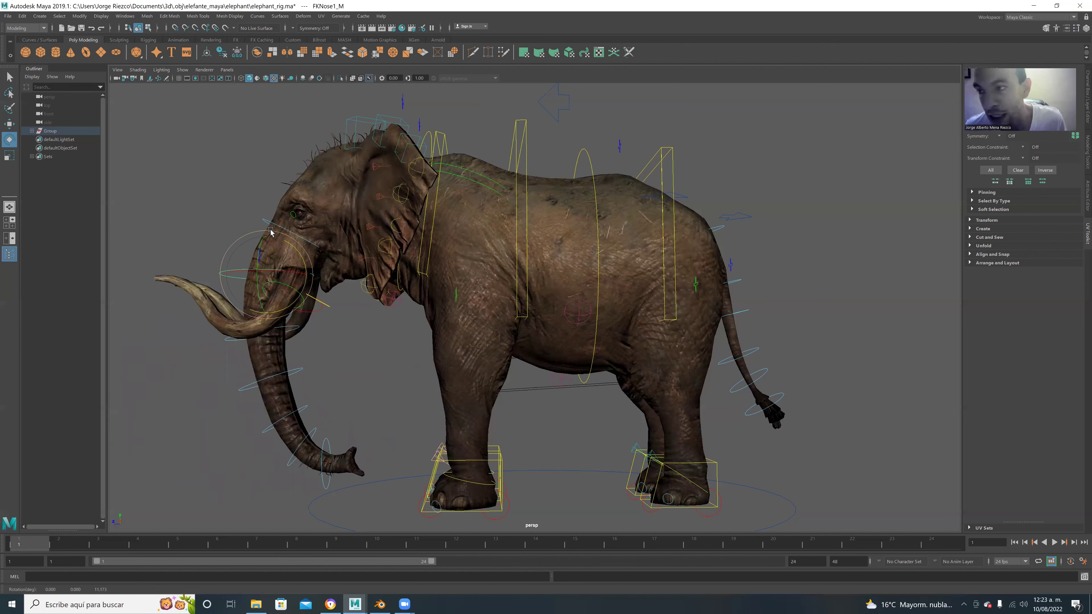
{"action": "left_click", "coordinate": [242, 172]}
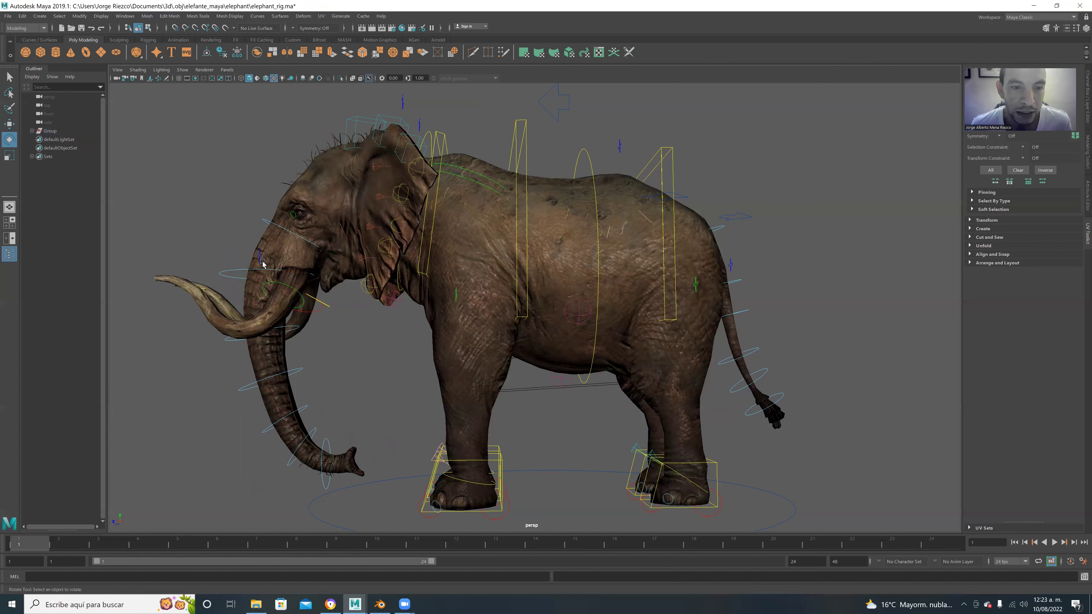
{"action": "left_click", "coordinate": [235, 273]}
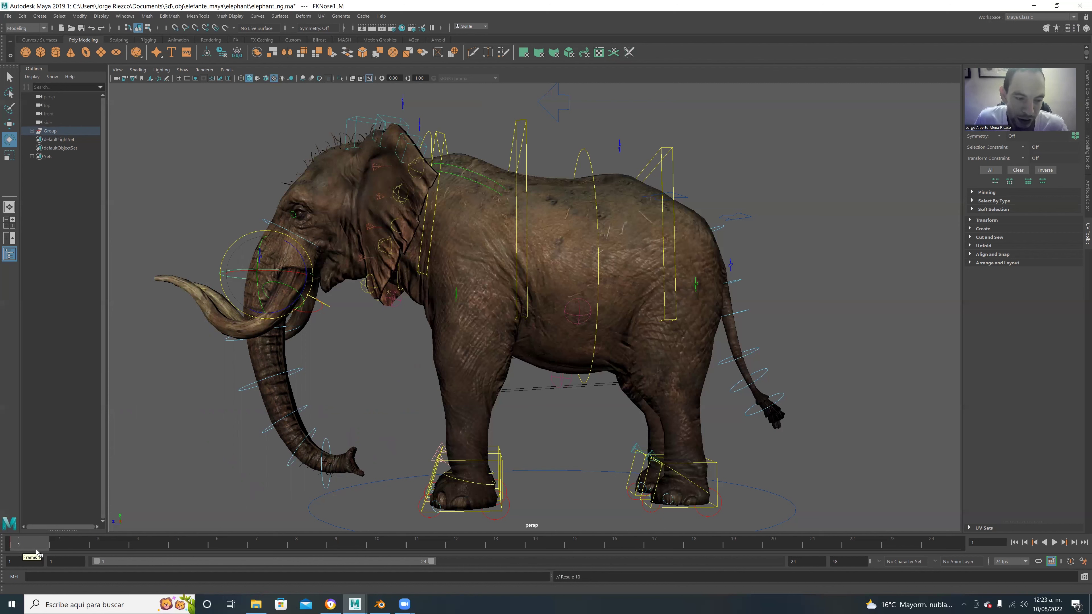
{"action": "key", "text": "alt+period"}
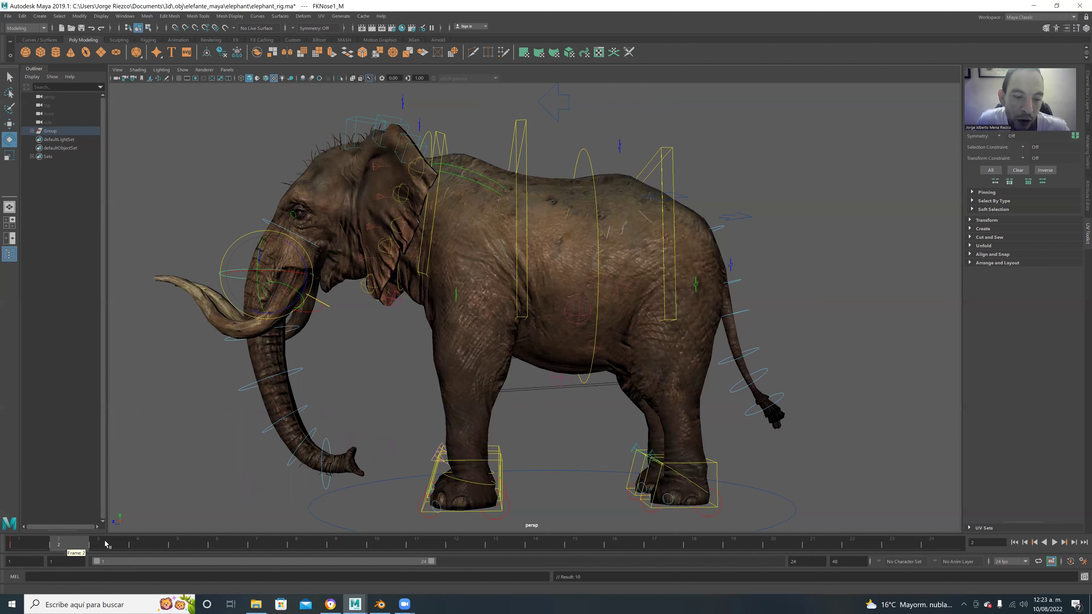
{"action": "key", "text": "alt+v"}
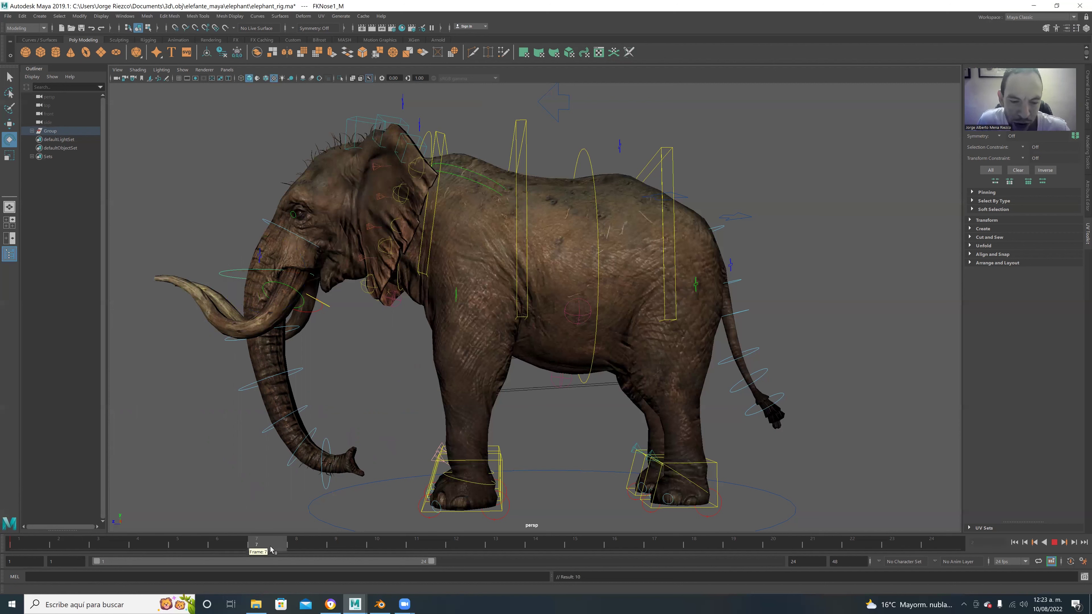
{"action": "mouse_move", "coordinate": [271, 551]}
{"action": "left_mouse_down"}
{"action": "mouse_move", "coordinate": [223, 550]}
{"action": "mouse_move", "coordinate": [257, 550]}
{"action": "left_mouse_up"}
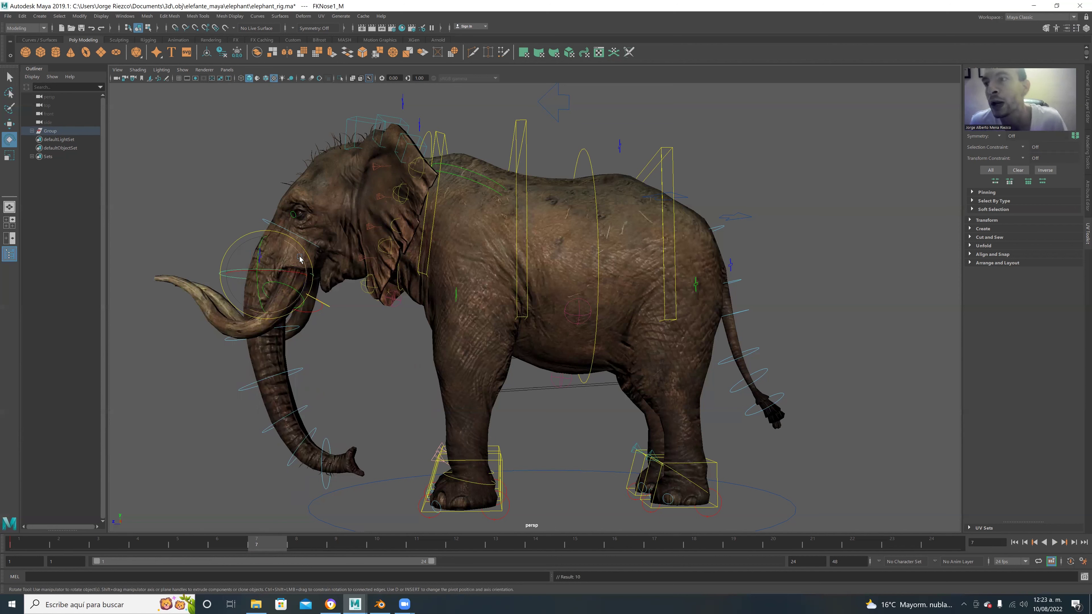
{"action": "left_click_drag", "start_coordinate": [300, 258], "coordinate": [302, 297]}
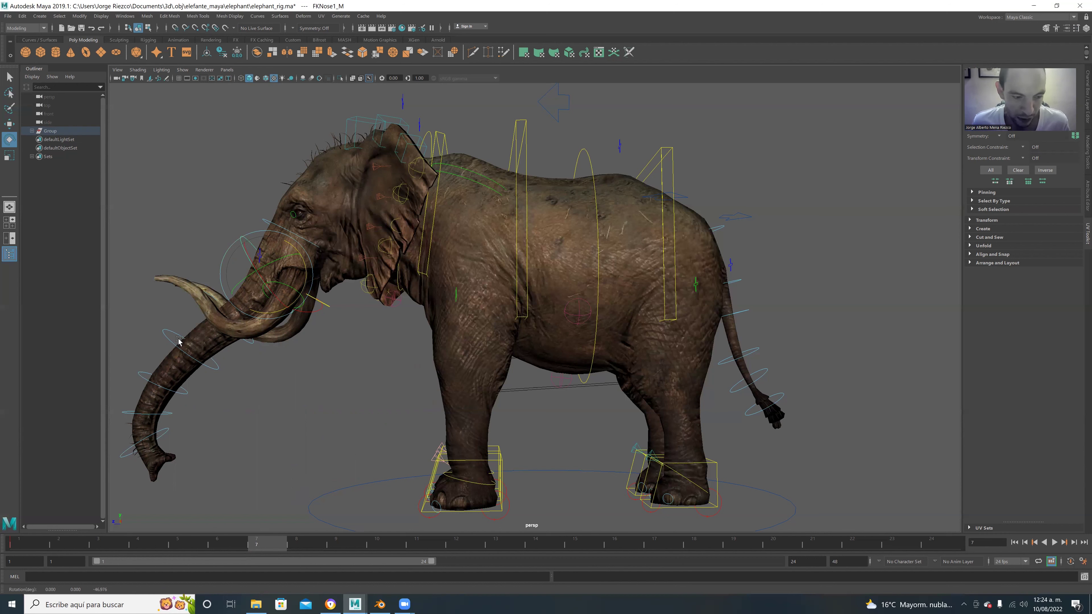
{"action": "key", "text": "ctrl+z"}
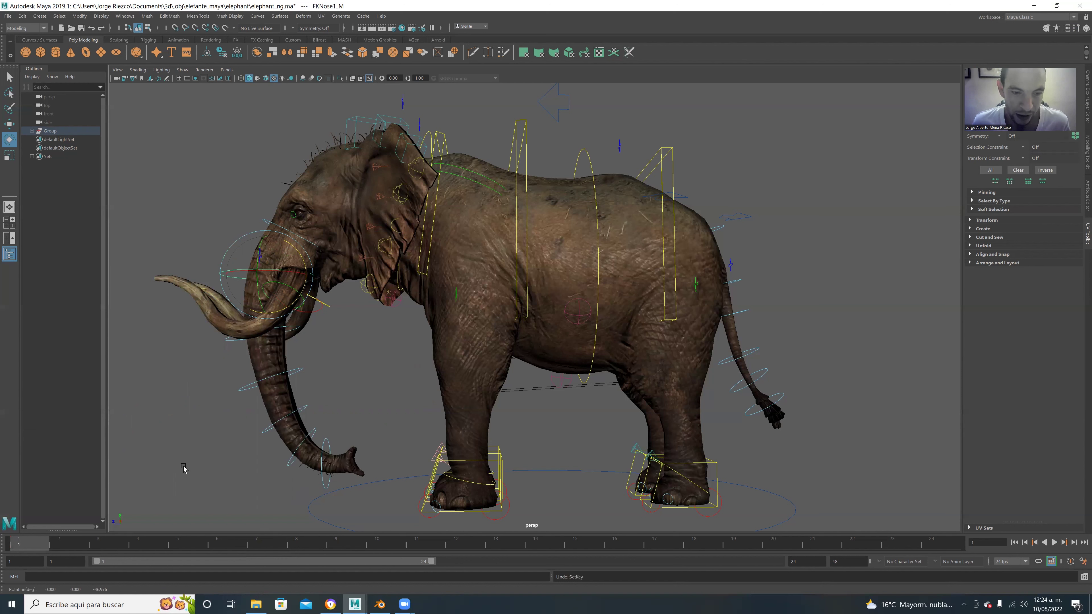
{"action": "left_click", "coordinate": [162, 436]}
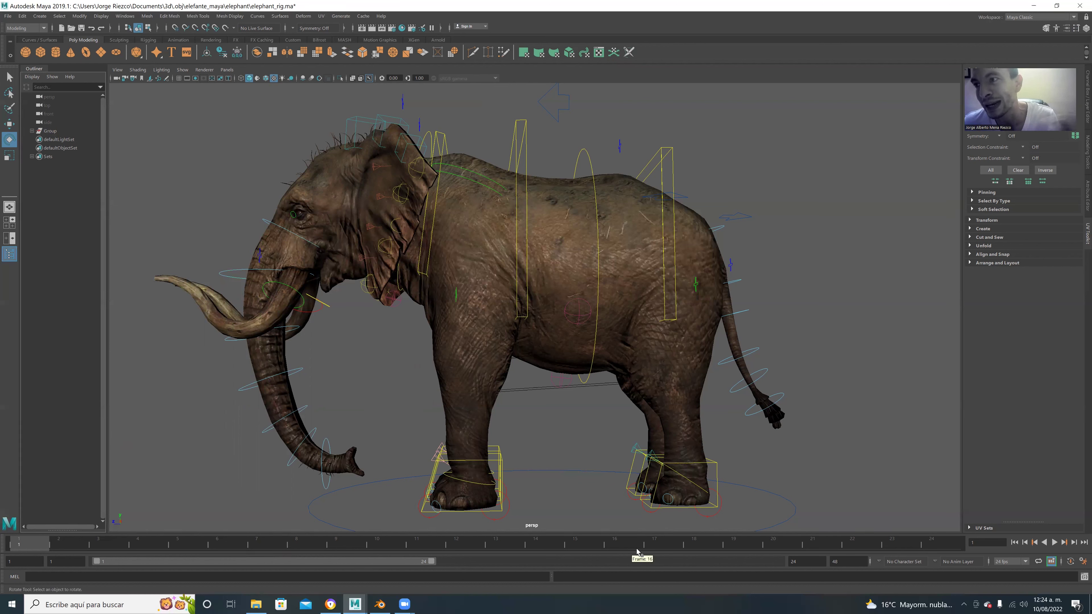
Set the Undo queue to Infinite in Preferences and save
{"action": "left_click", "coordinate": [1084, 561]}
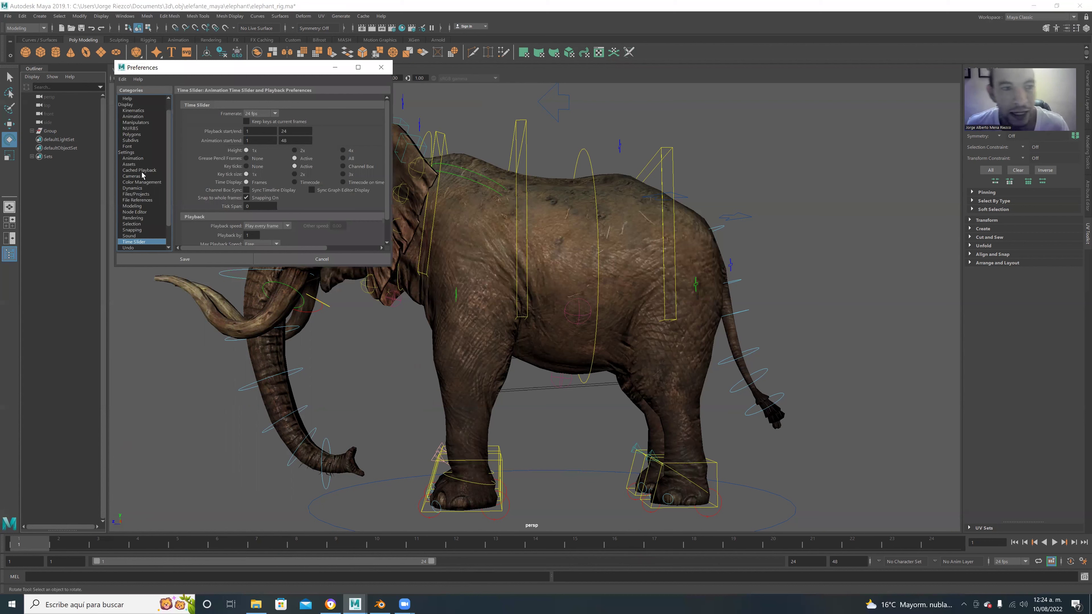
{"action": "scroll", "coordinate": [147, 156], "scroll_direction": "down", "scroll_amount": 2}
{"action": "left_click", "coordinate": [133, 224]}
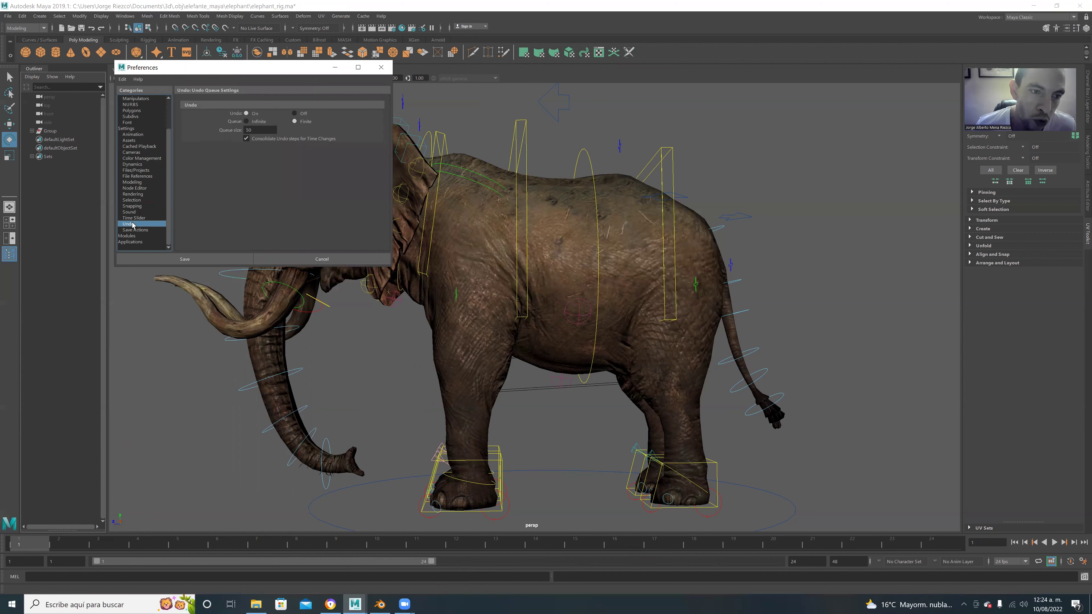
{"action": "left_click", "coordinate": [246, 122]}
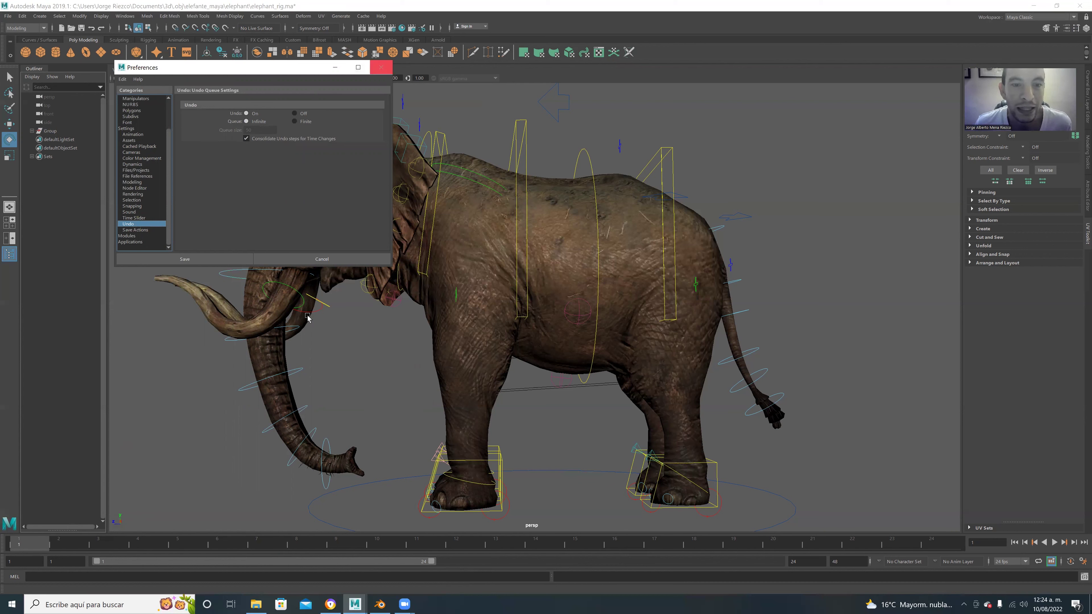
{"action": "left_click", "coordinate": [185, 259]}
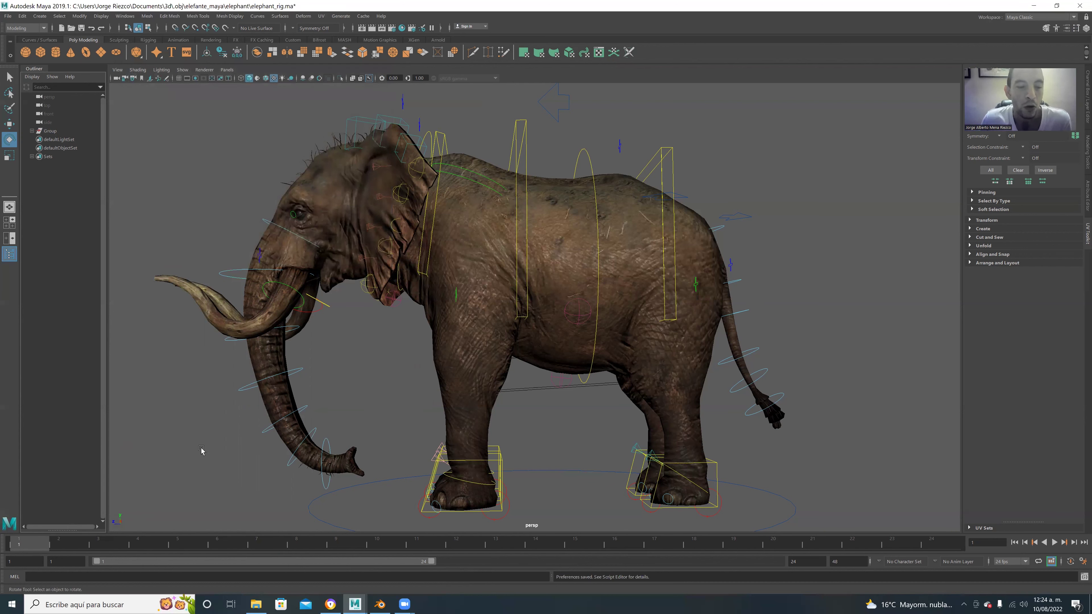
Test-rotate the trunk with FKNose1_M, undo it, and deselect the control
{"action": "left_click", "coordinate": [242, 271]}
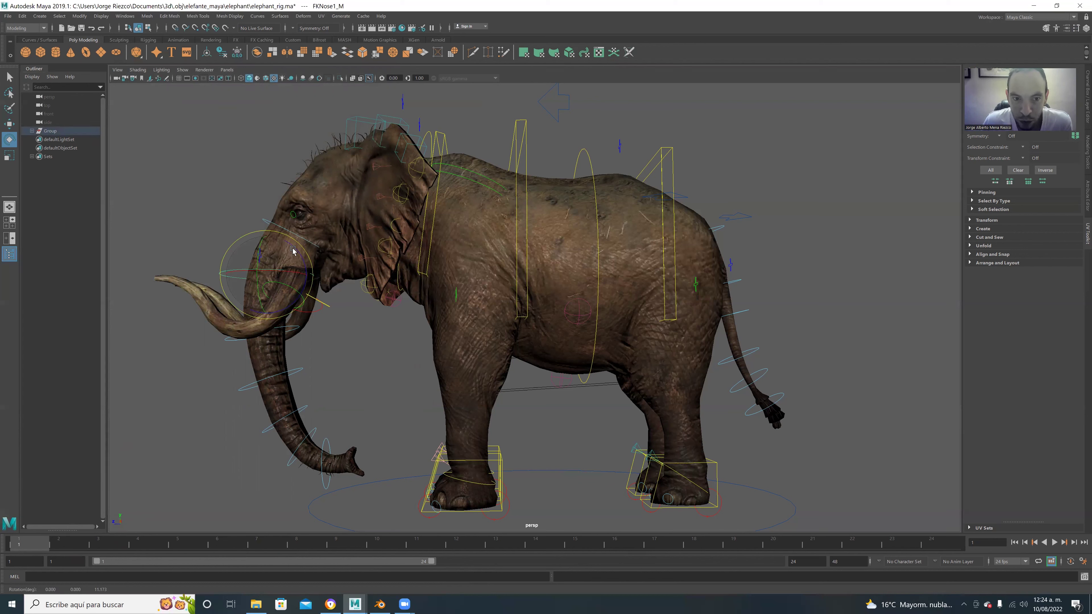
{"action": "left_click_drag", "start_coordinate": [296, 256], "coordinate": [297, 278]}
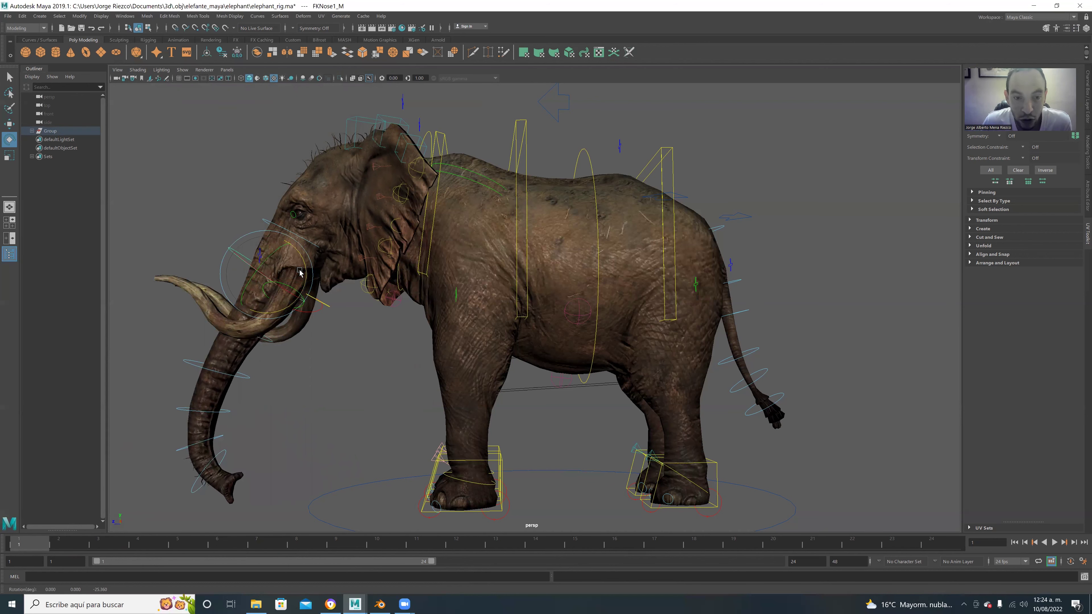
{"action": "key", "text": "ctrl+z"}
{"action": "left_click", "coordinate": [177, 502]}
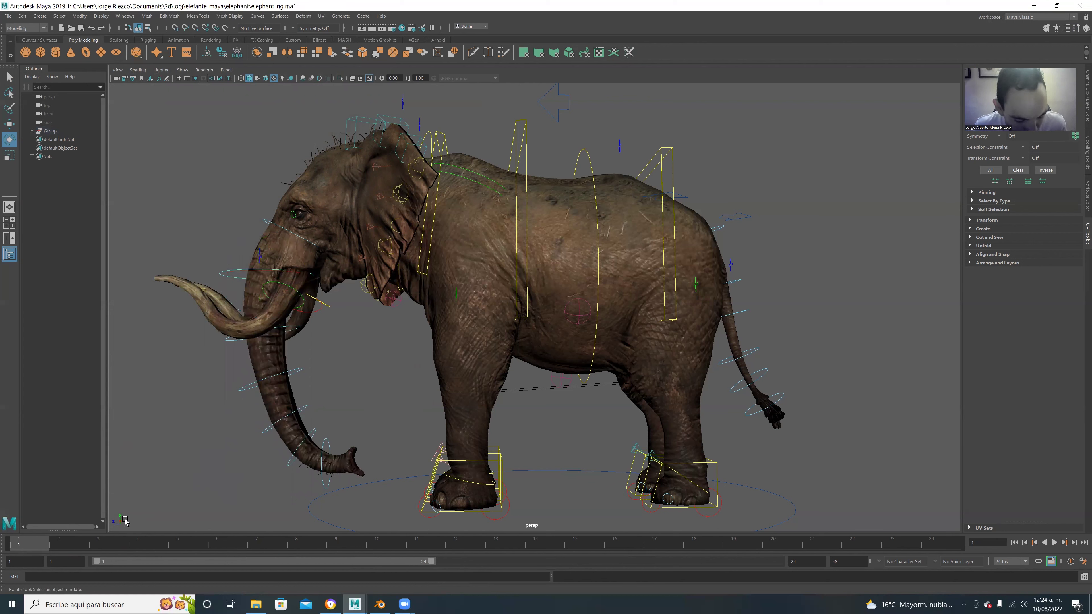
{"action": "key", "text": "s"}
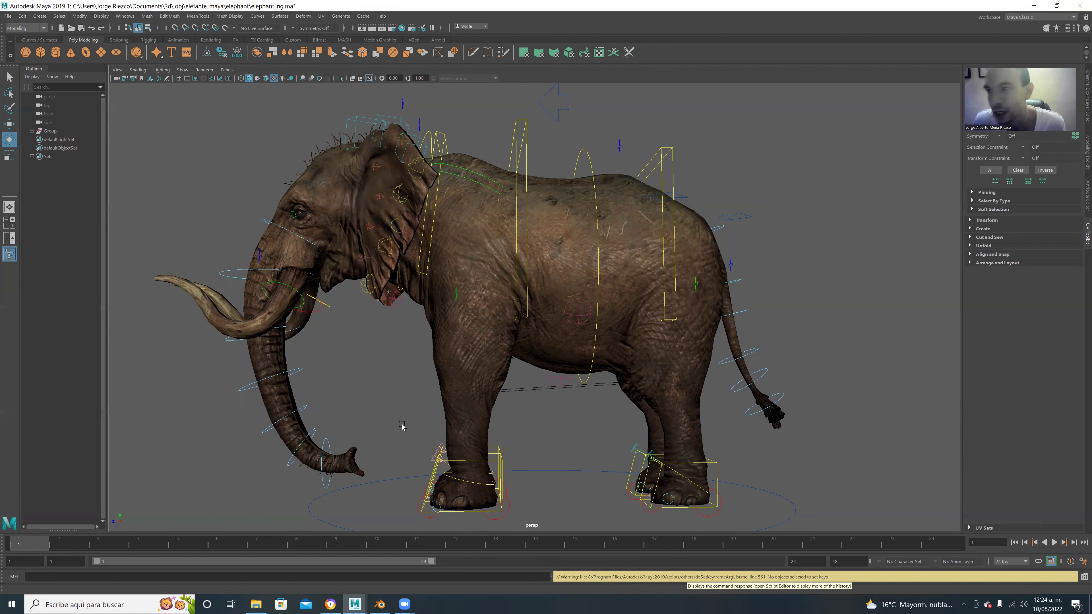
Zoom out in the persp viewport and select all the elephant rig's control curves
{"action": "scroll", "coordinate": [236, 162], "scroll_direction": "down", "scroll_amount": 3}
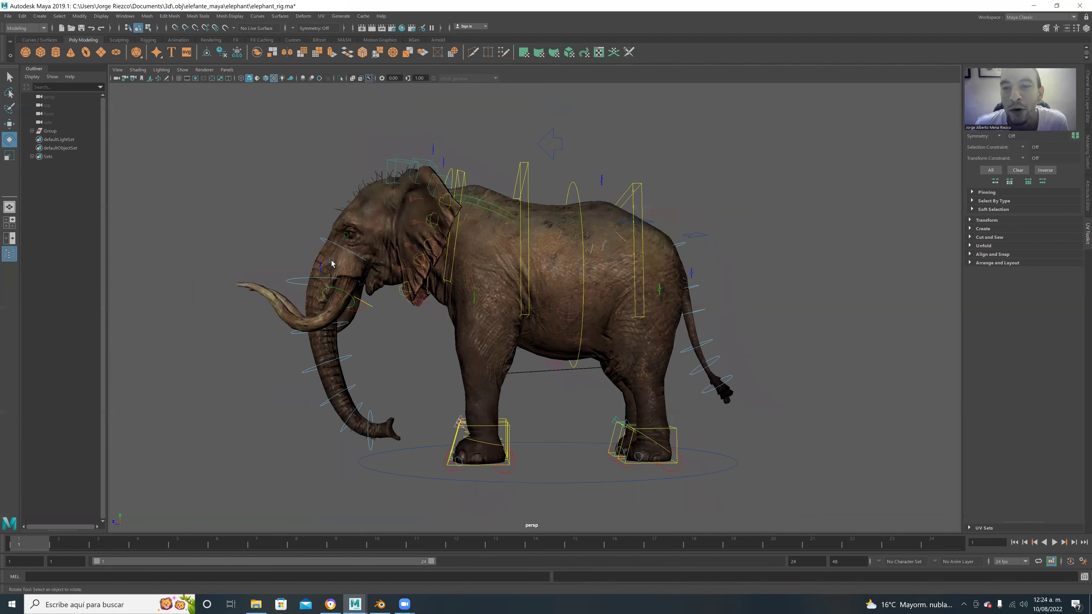
{"action": "left_click", "coordinate": [743, 473]}
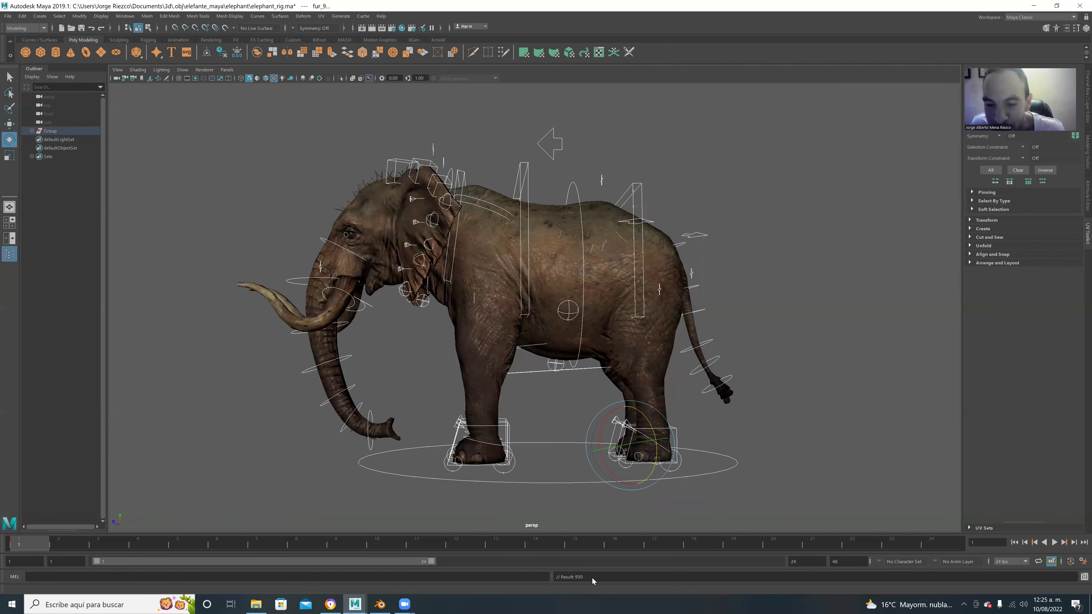
Go to frame 5 and rotate FKNose1_M–FKNose3_M to swing the trunk forward and up
{"action": "left_click", "coordinate": [99, 546]}
{"action": "left_click_drag", "start_coordinate": [98, 546], "coordinate": [177, 546]}
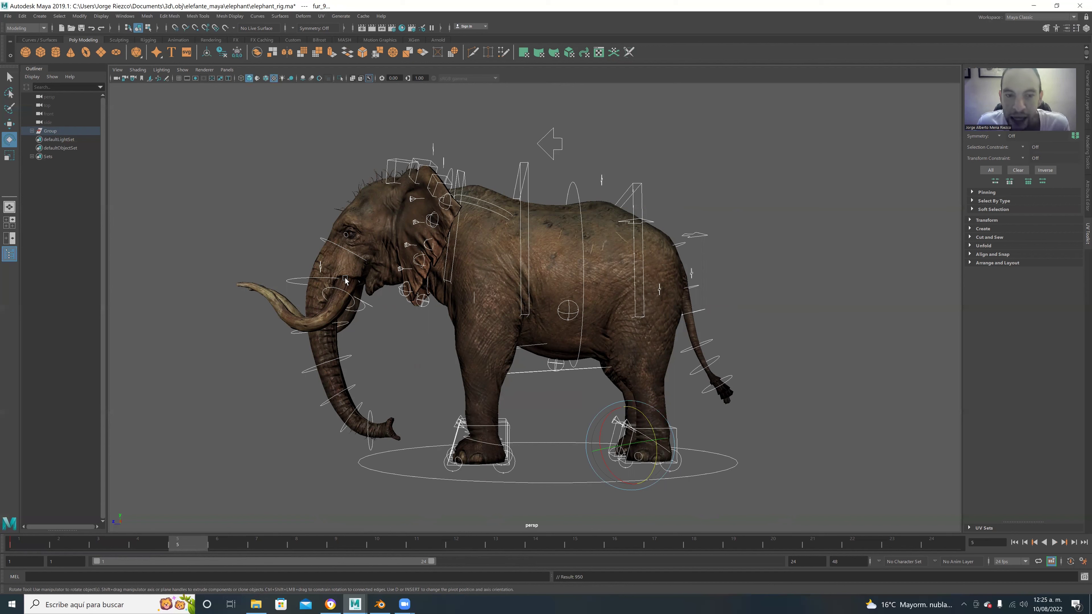
{"action": "left_click", "coordinate": [304, 276]}
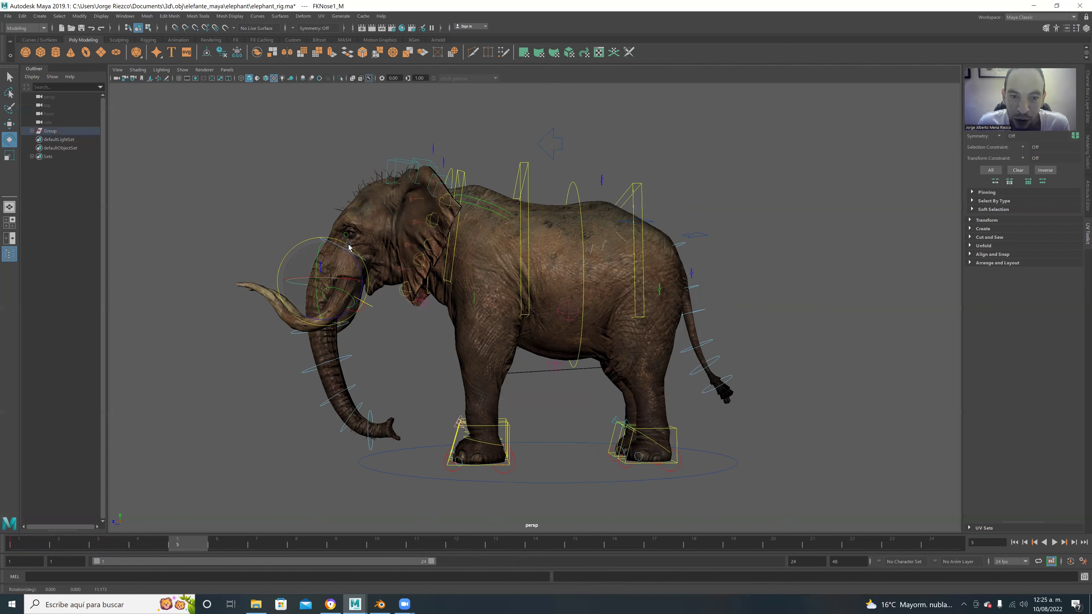
{"action": "left_click_drag", "start_coordinate": [360, 266], "coordinate": [353, 311]}
{"action": "left_click", "coordinate": [277, 283]}
{"action": "left_click_drag", "start_coordinate": [279, 284], "coordinate": [319, 294]}
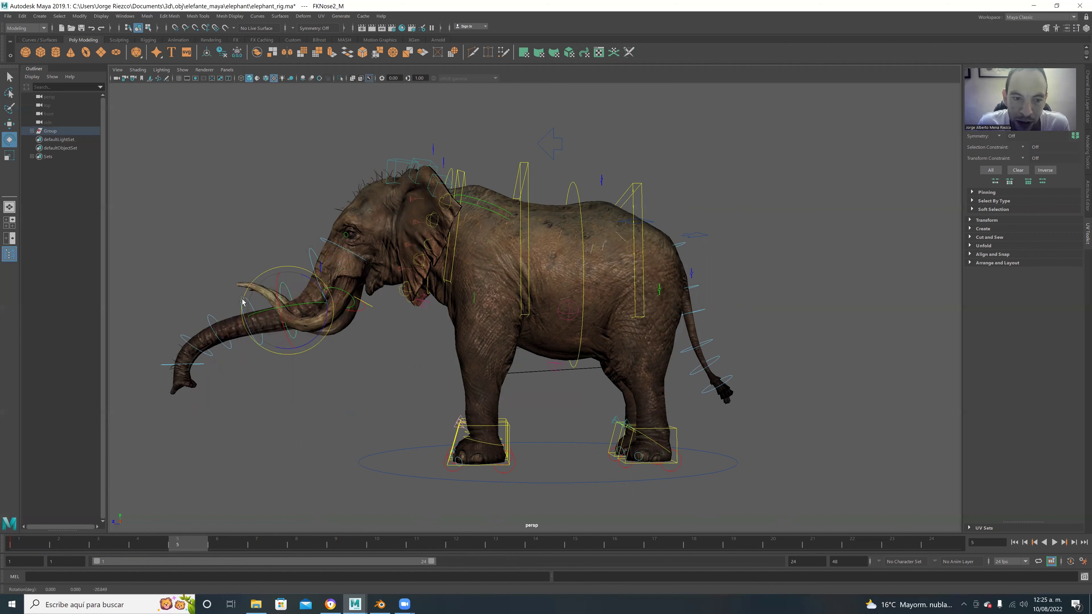
{"action": "left_click", "coordinate": [215, 331]}
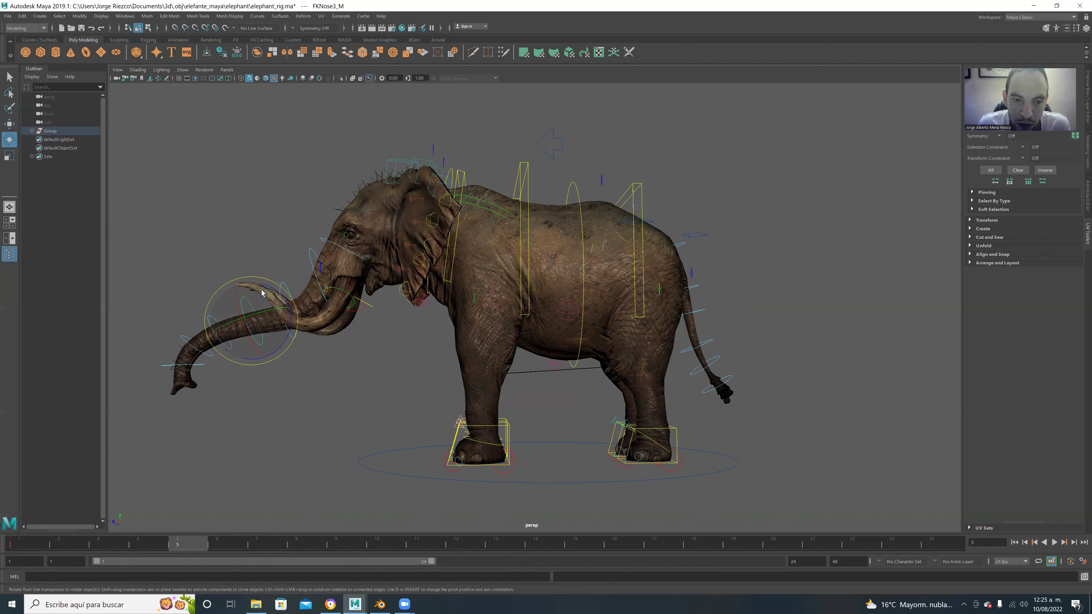
{"action": "left_click_drag", "start_coordinate": [276, 292], "coordinate": [209, 317]}
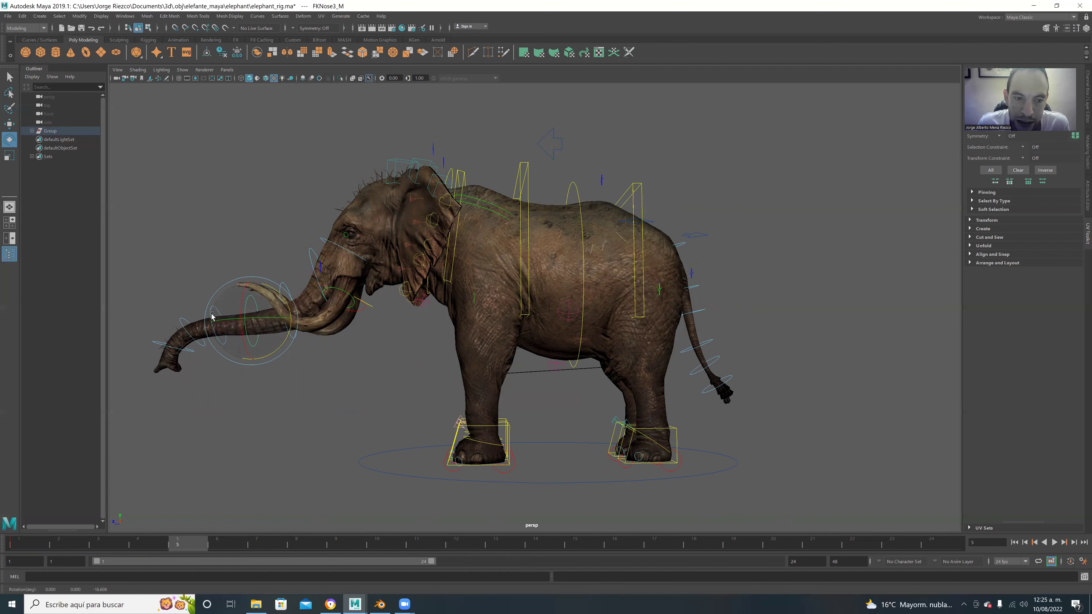
Raise the trunk tip with FKNose4_M–FKNose6_M, then marquee-select all rig controls
{"action": "left_click", "coordinate": [211, 318]}
{"action": "left_click_drag", "start_coordinate": [236, 294], "coordinate": [164, 278]}
{"action": "left_click", "coordinate": [161, 297]}
{"action": "left_click", "coordinate": [185, 312]}
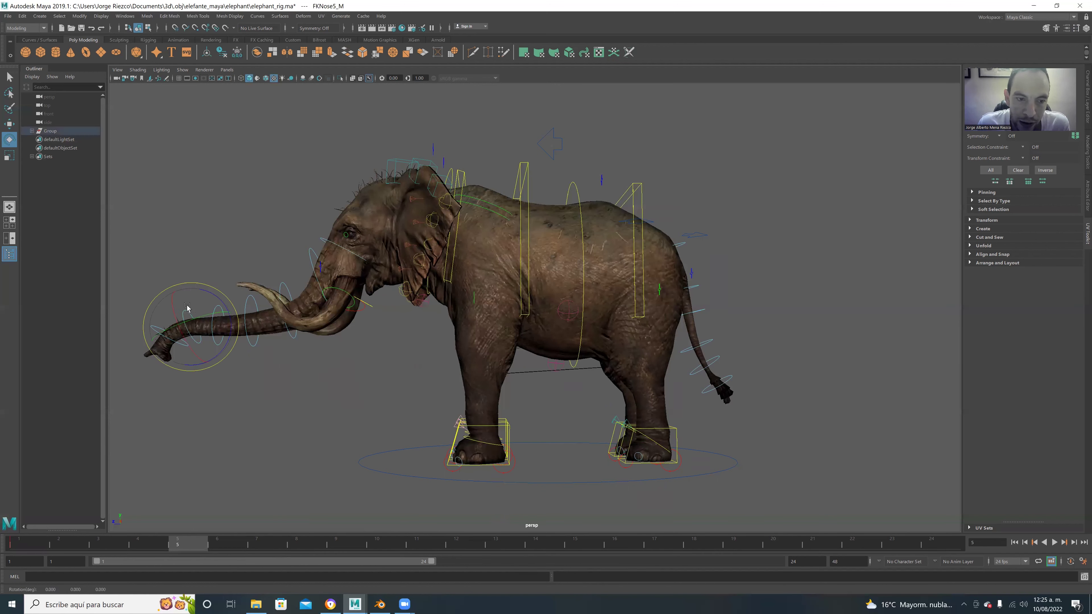
{"action": "mouse_move", "coordinate": [207, 305]}
{"action": "left_mouse_down"}
{"action": "mouse_move", "coordinate": [217, 309]}
{"action": "mouse_move", "coordinate": [162, 278]}
{"action": "mouse_move", "coordinate": [194, 310]}
{"action": "left_mouse_up"}
{"action": "left_click", "coordinate": [162, 278]}
{"action": "left_click", "coordinate": [154, 322]}
{"action": "left_click", "coordinate": [226, 189]}
{"action": "scroll", "coordinate": [141, 138], "scroll_direction": "down", "scroll_amount": 1}
{"action": "left_click_drag", "start_coordinate": [170, 111], "coordinate": [785, 527]}
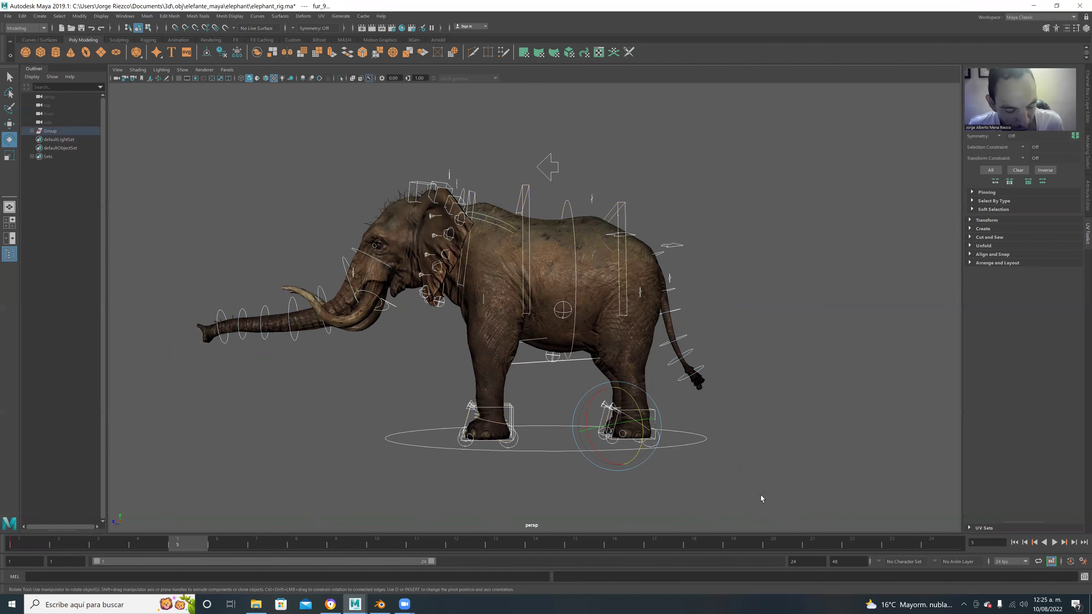
Key the rig at frame 5, scrub frames 1–5, and undo an accidental foot rotation
{"action": "key", "text": "s"}
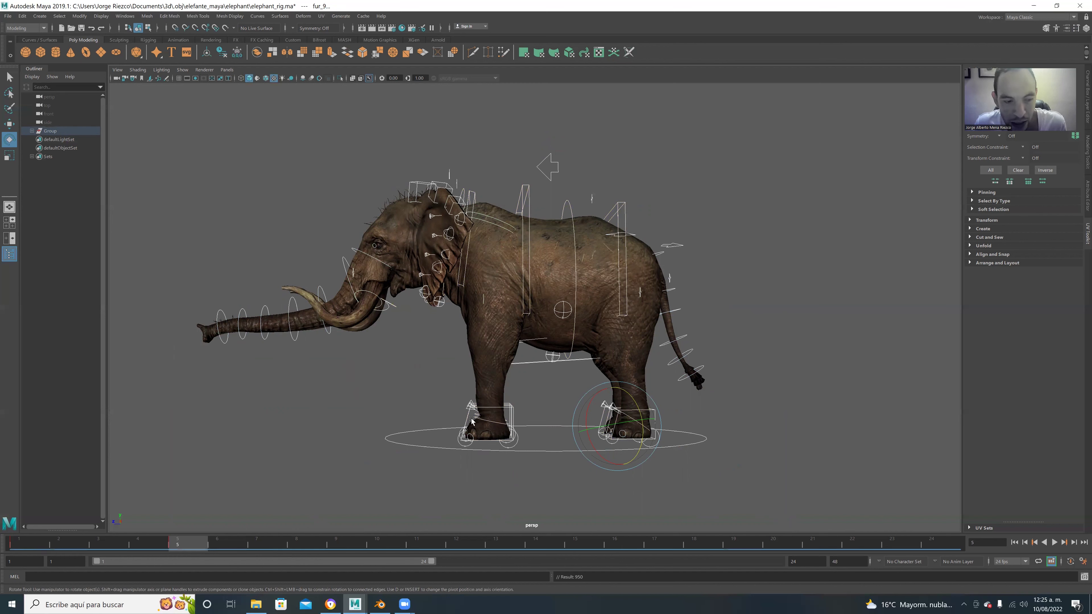
{"action": "mouse_move", "coordinate": [196, 545]}
{"action": "left_mouse_down"}
{"action": "mouse_move", "coordinate": [35, 549]}
{"action": "mouse_move", "coordinate": [192, 555]}
{"action": "left_mouse_up"}
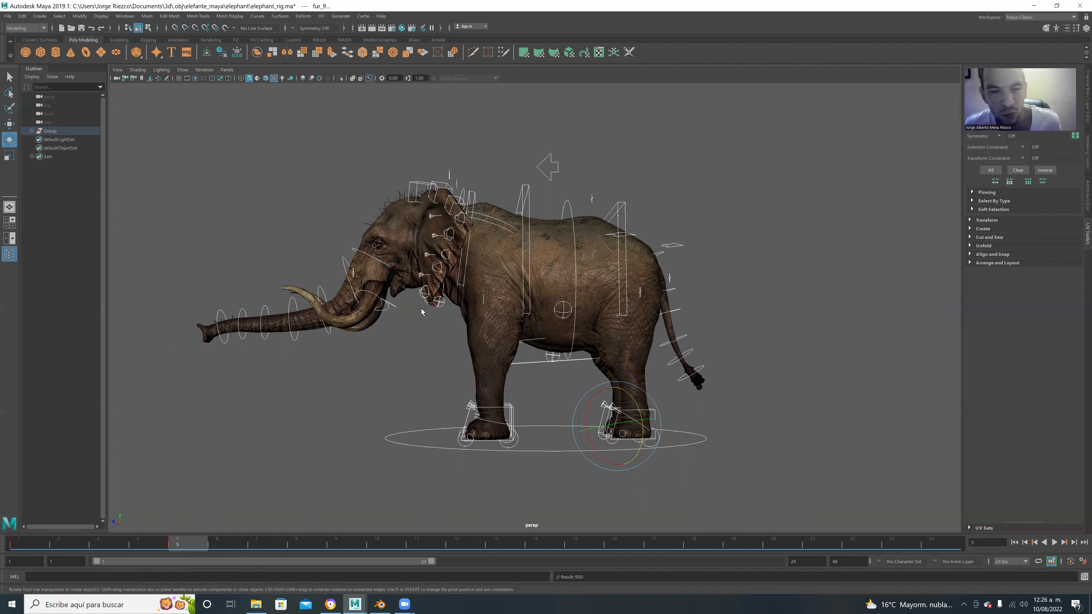
{"action": "left_click", "coordinate": [497, 412]}
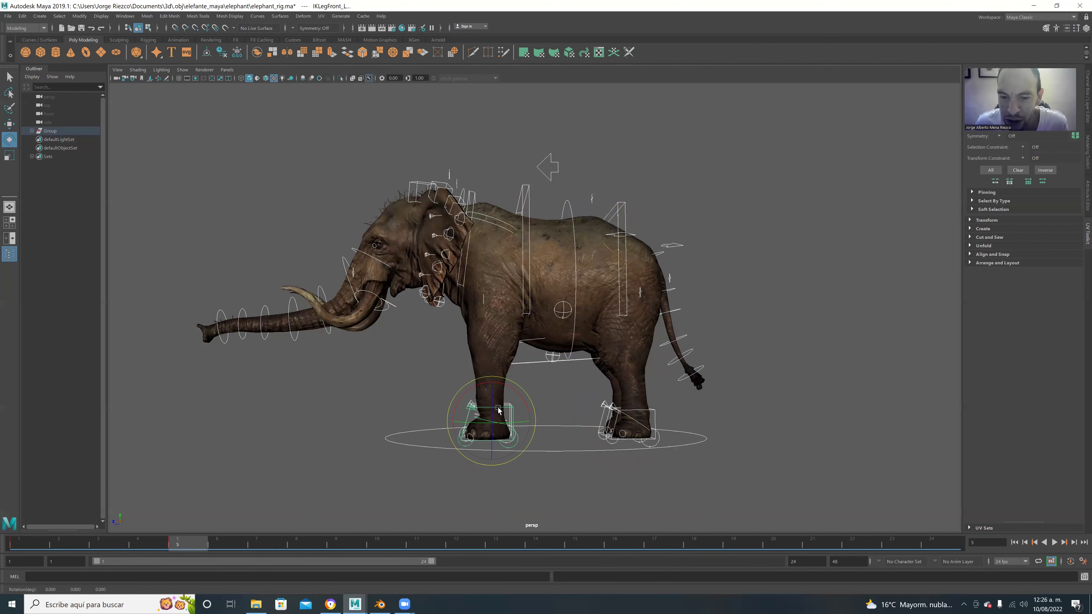
{"action": "key", "text": "ctrl+z"}
{"action": "key", "text": "ctrl+z"}
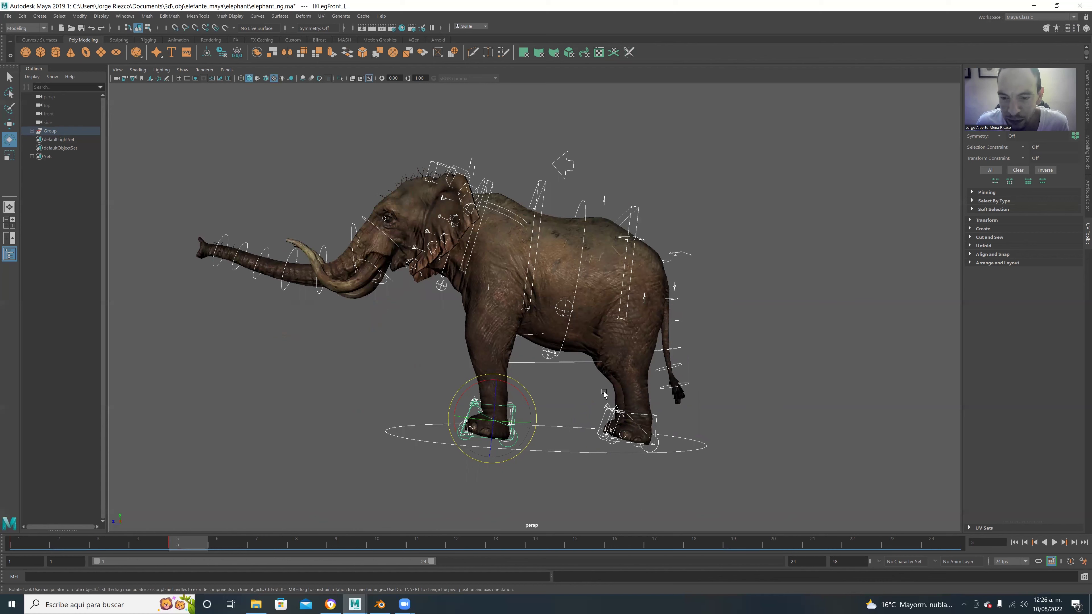
{"action": "key", "text": "ctrl+z"}
Select the front-left foot control IKLegFront_L and move it upward
{"action": "key", "text": "q"}
{"action": "left_click", "coordinate": [178, 159]}
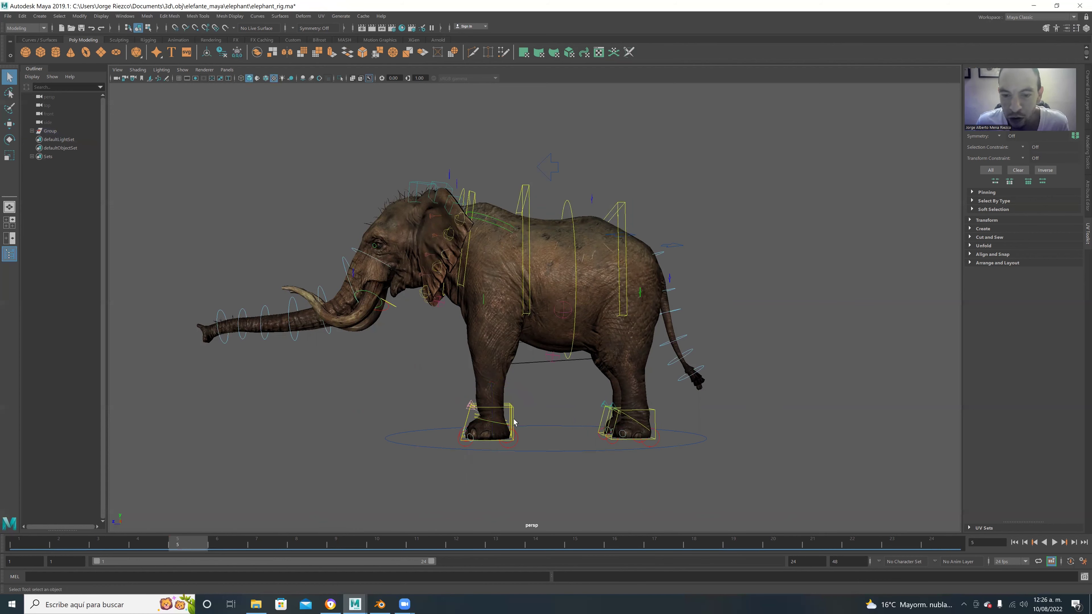
{"action": "left_click", "coordinate": [503, 409]}
{"action": "key", "text": "w"}
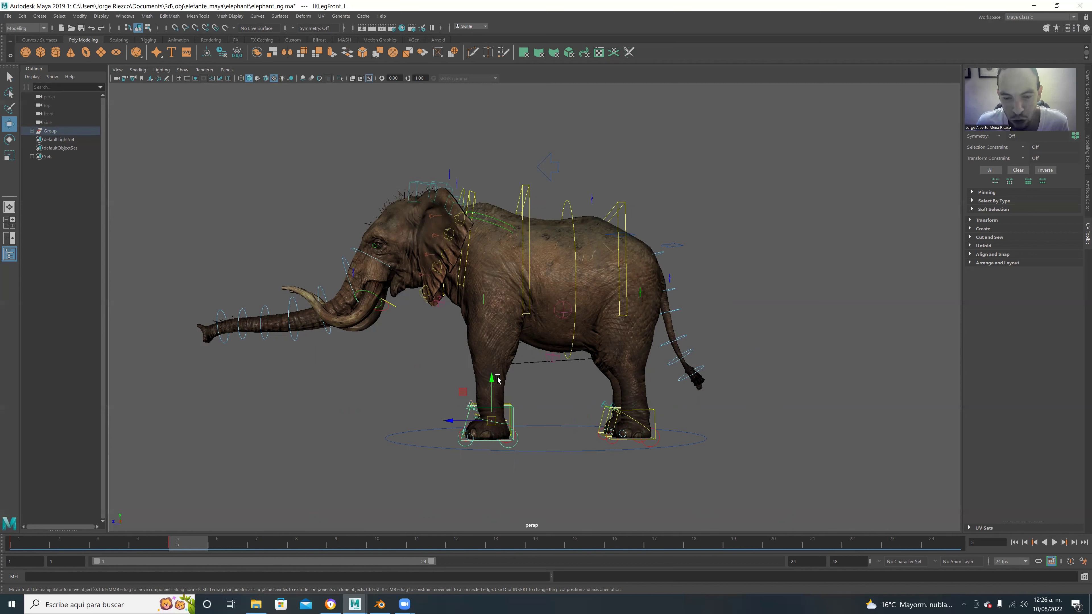
{"action": "left_click_drag", "start_coordinate": [493, 384], "coordinate": [527, 335]}
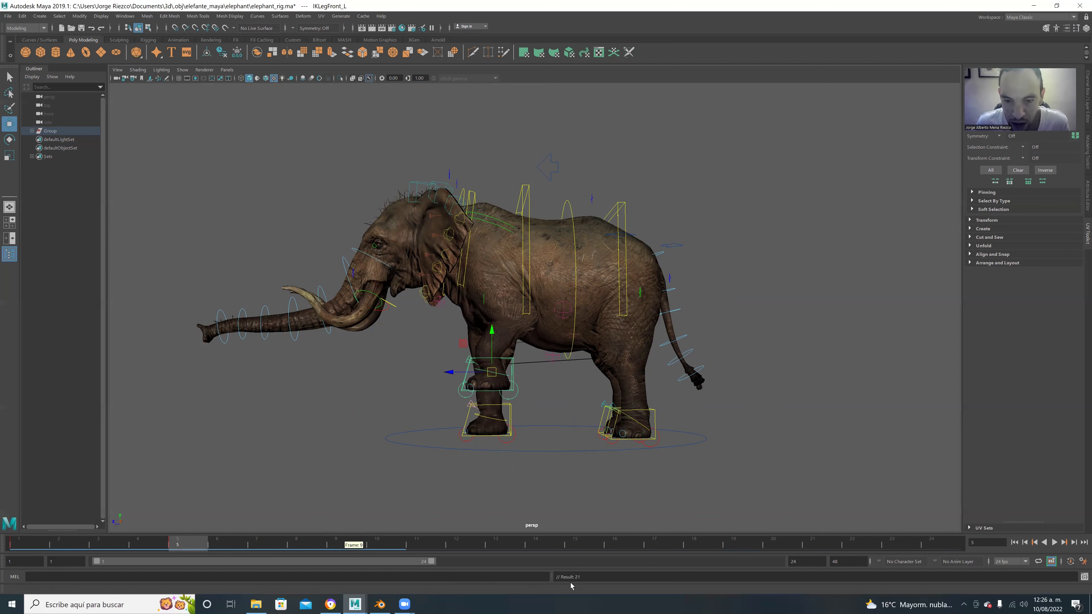
Select all rig controls and play the animation with Alt+V, stopping at frame 6
{"action": "left_click_drag", "start_coordinate": [135, 143], "coordinate": [778, 516]}
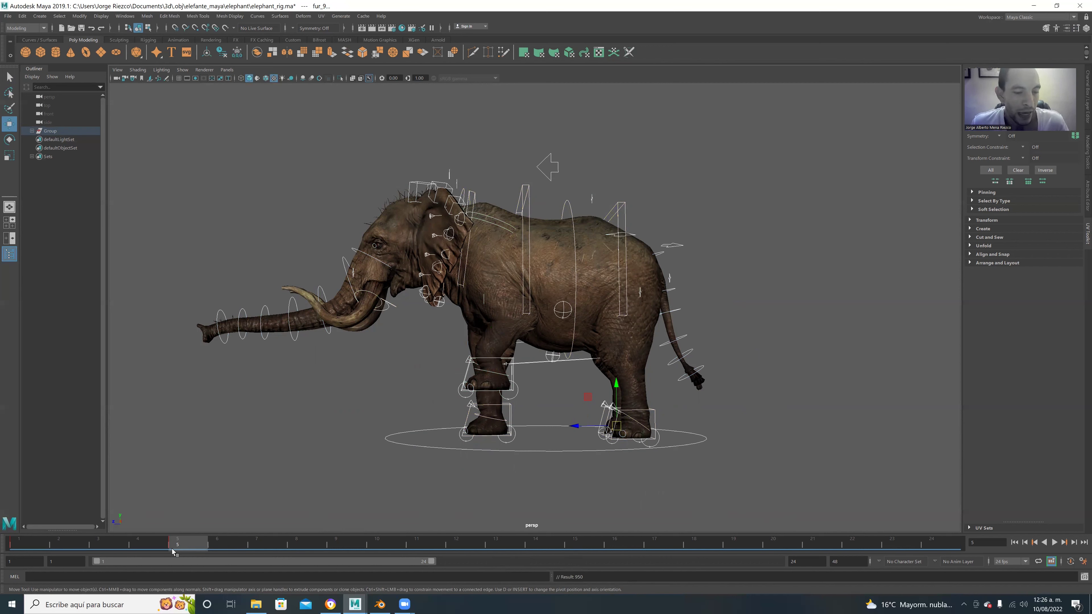
{"action": "key", "text": "alt+v"}
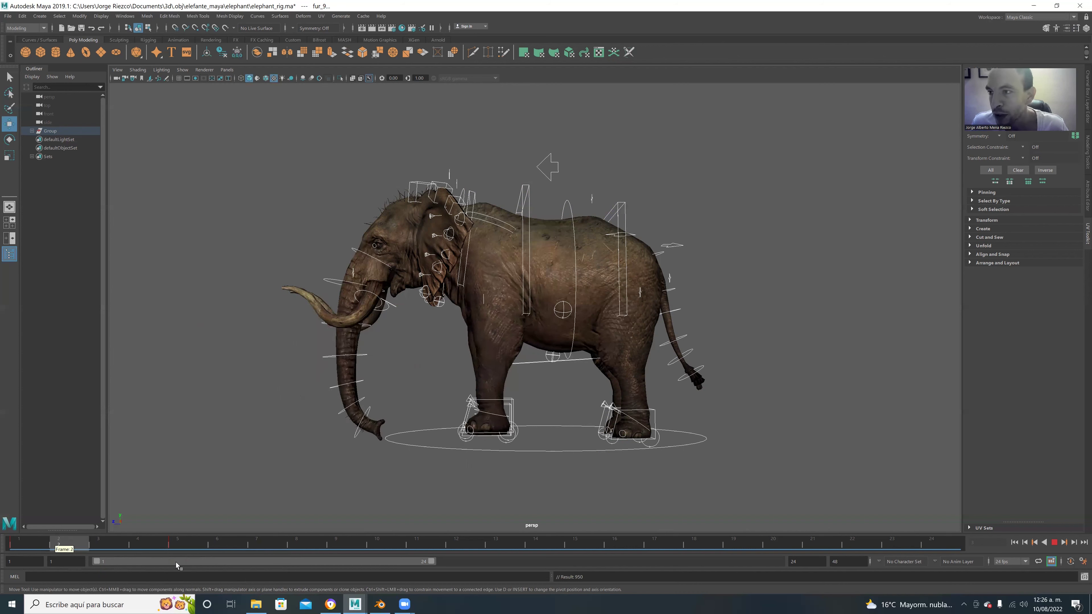
{"action": "key", "text": "alt+v"}
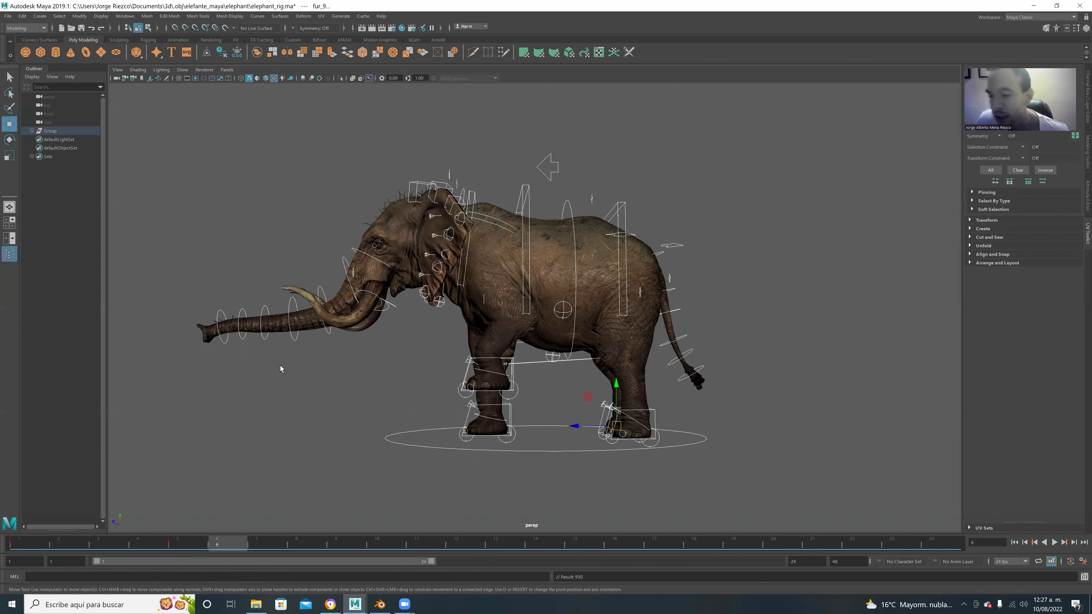
Open Playblast options, uncheck View and Show ornaments, and raise Quality to 100
{"action": "right_click", "coordinate": [590, 545]}
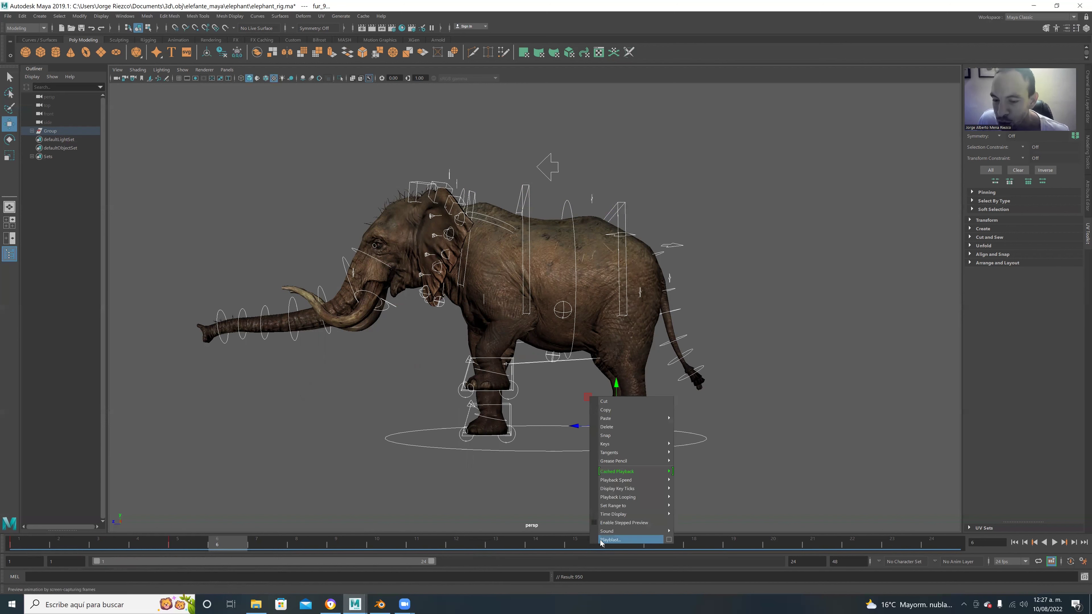
{"action": "left_click", "coordinate": [672, 541]}
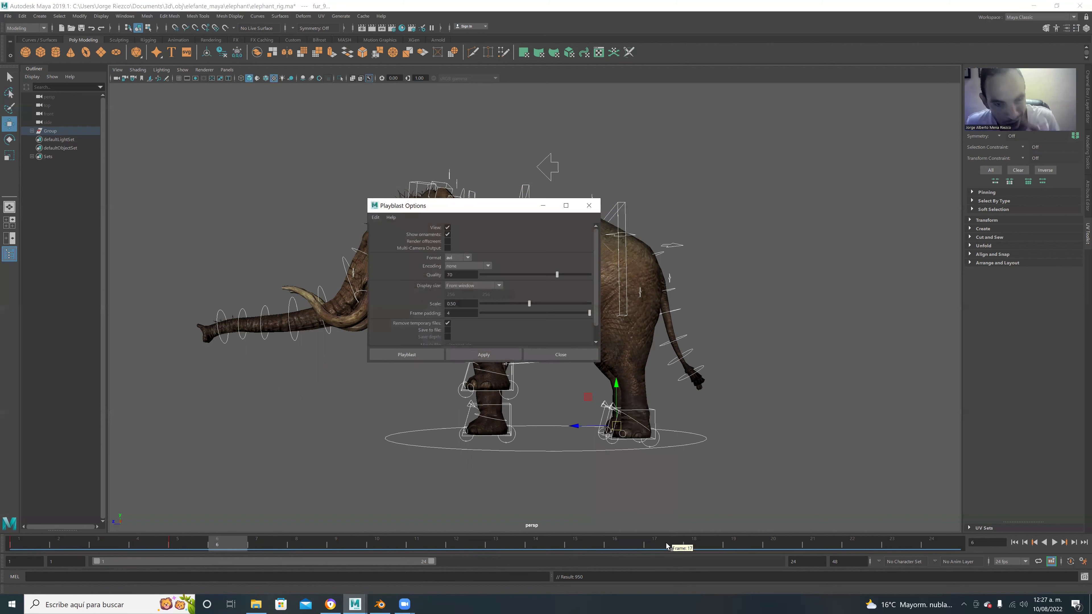
{"action": "left_click", "coordinate": [447, 228]}
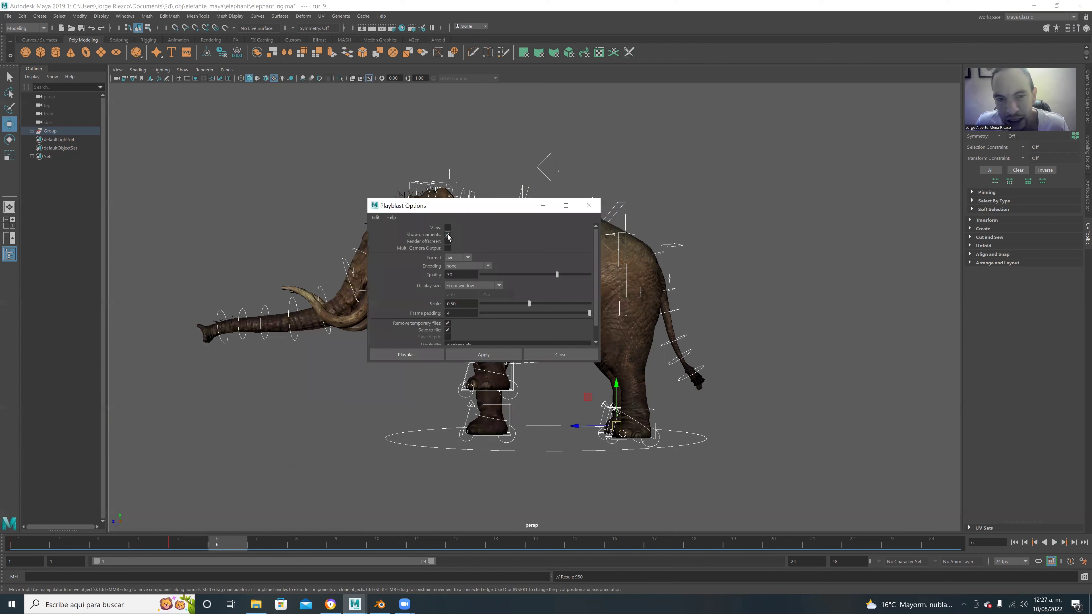
{"action": "left_click", "coordinate": [448, 235]}
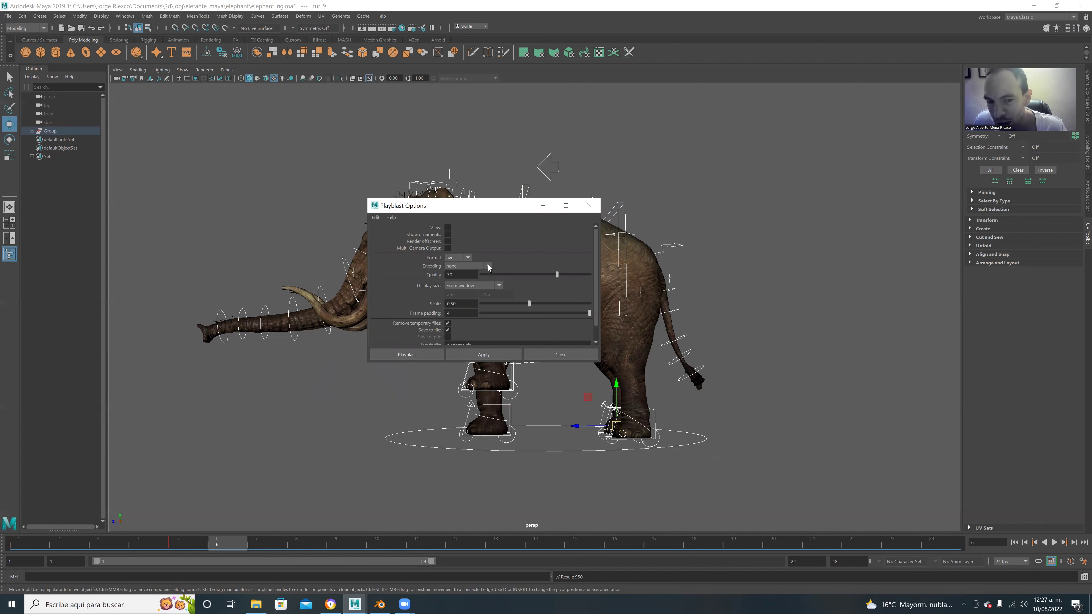
{"action": "left_click_drag", "start_coordinate": [556, 272], "coordinate": [594, 275]}
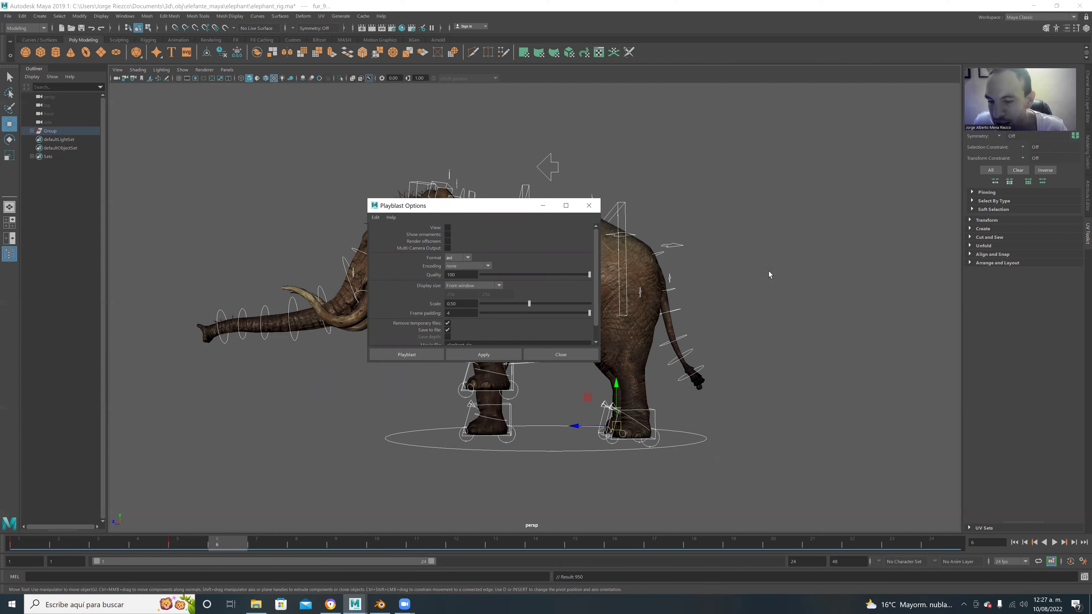
{"action": "left_click", "coordinate": [482, 285]}
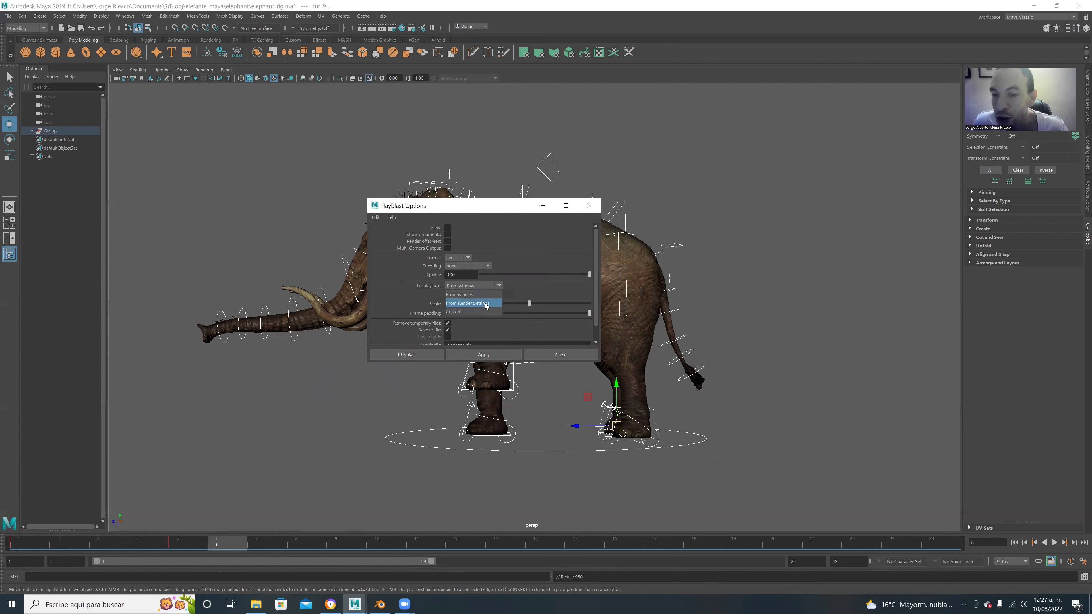
Check the image size in Maya's Render Settings, then close the window
{"action": "left_click", "coordinate": [389, 29]}
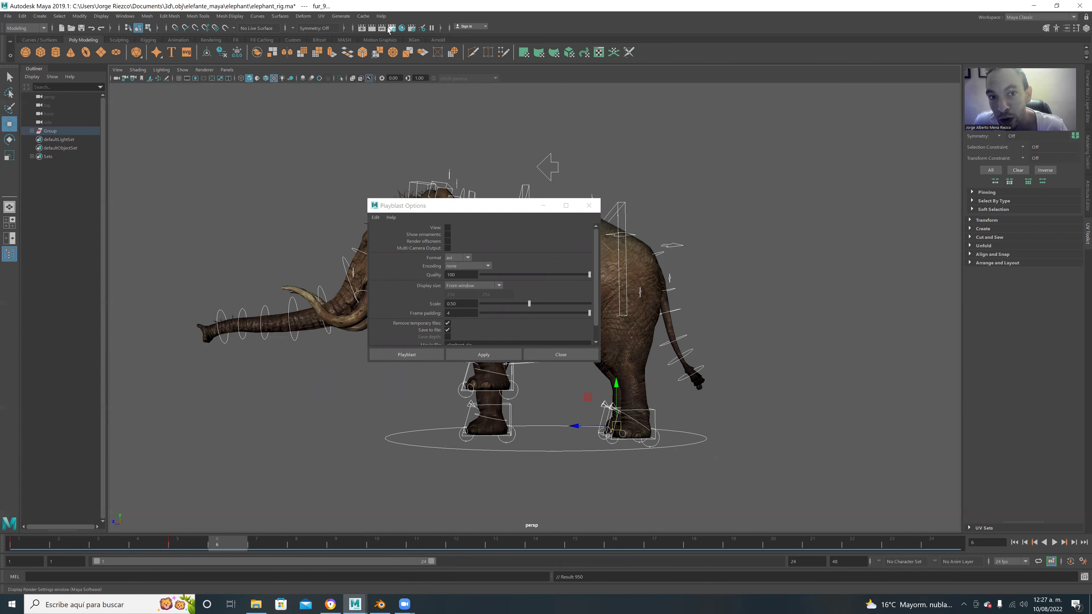
{"action": "scroll", "coordinate": [192, 267], "scroll_direction": "down", "scroll_amount": 5}
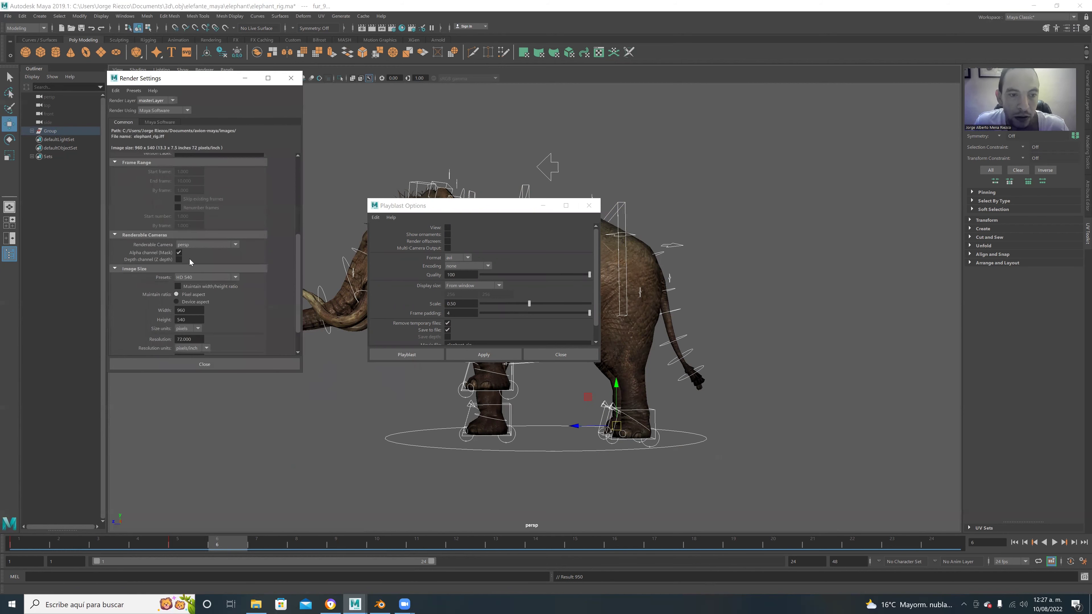
{"action": "scroll", "coordinate": [191, 266], "scroll_direction": "down", "scroll_amount": 2}
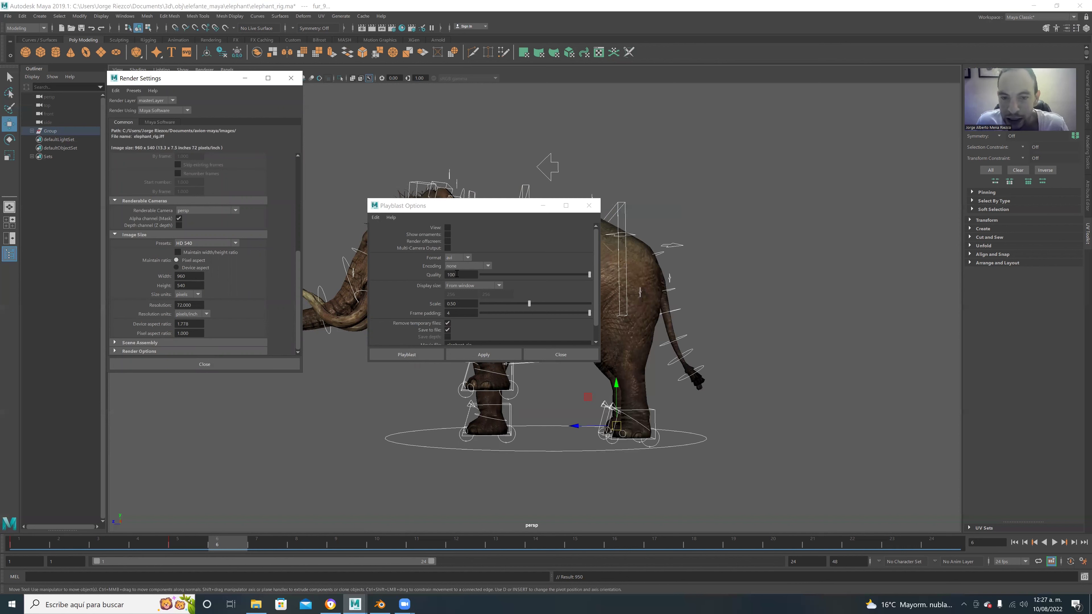
{"action": "left_click", "coordinate": [468, 266]}
{"action": "left_click", "coordinate": [291, 78]}
{"action": "left_click", "coordinate": [291, 79]}
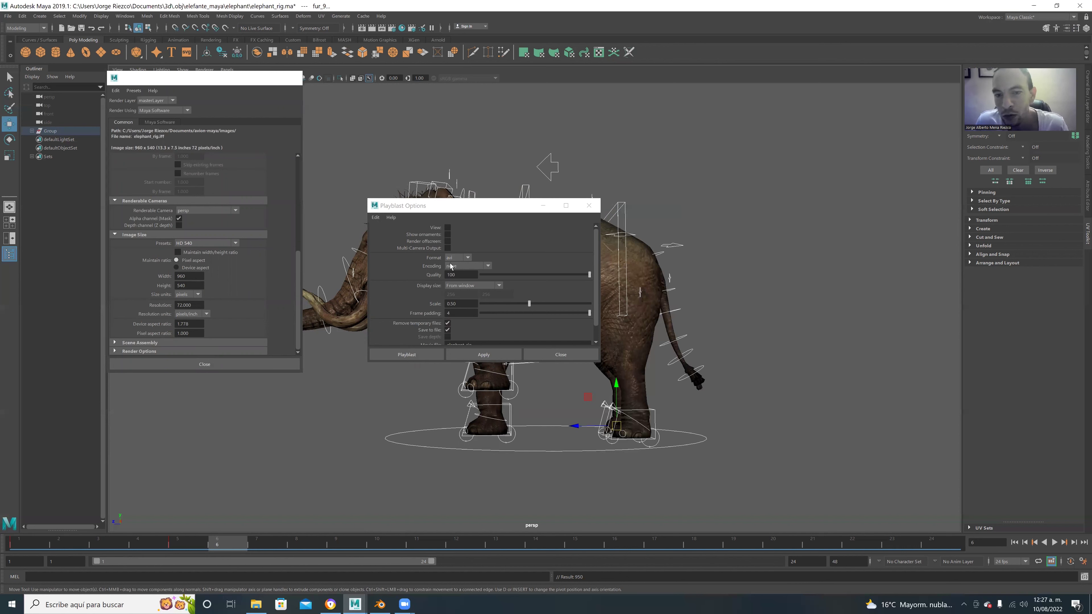
Keep playblast Encoding as none, set Display size to Custom, and enter width 1084
{"action": "left_click", "coordinate": [488, 266]}
{"action": "left_click", "coordinate": [471, 274]}
{"action": "left_click", "coordinate": [499, 286]}
{"action": "left_click", "coordinate": [475, 311]}
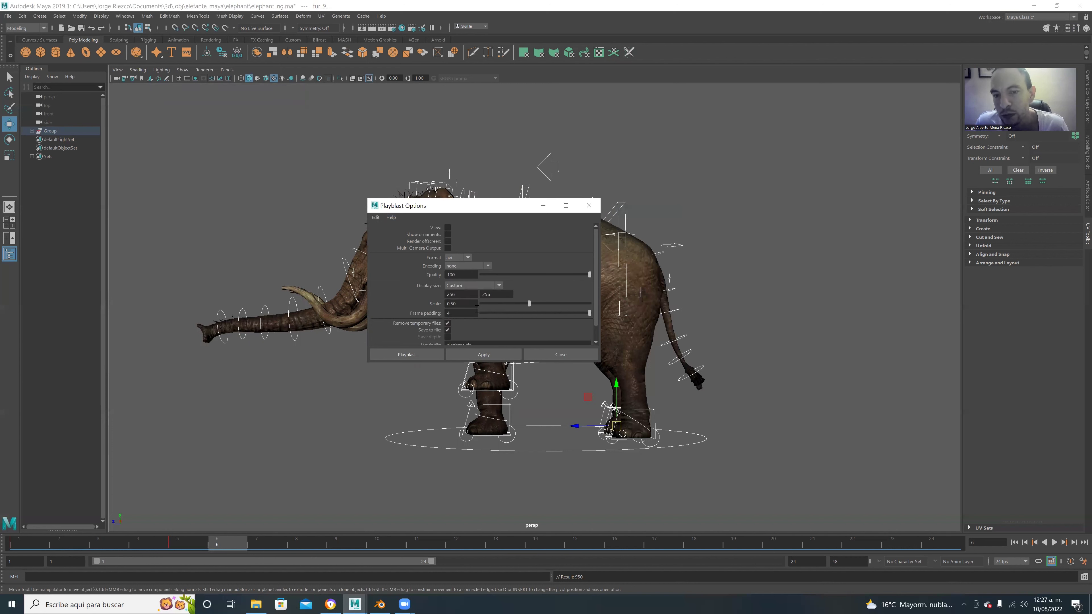
{"action": "double_click", "coordinate": [466, 296]}
{"action": "type", "text": "1084"}
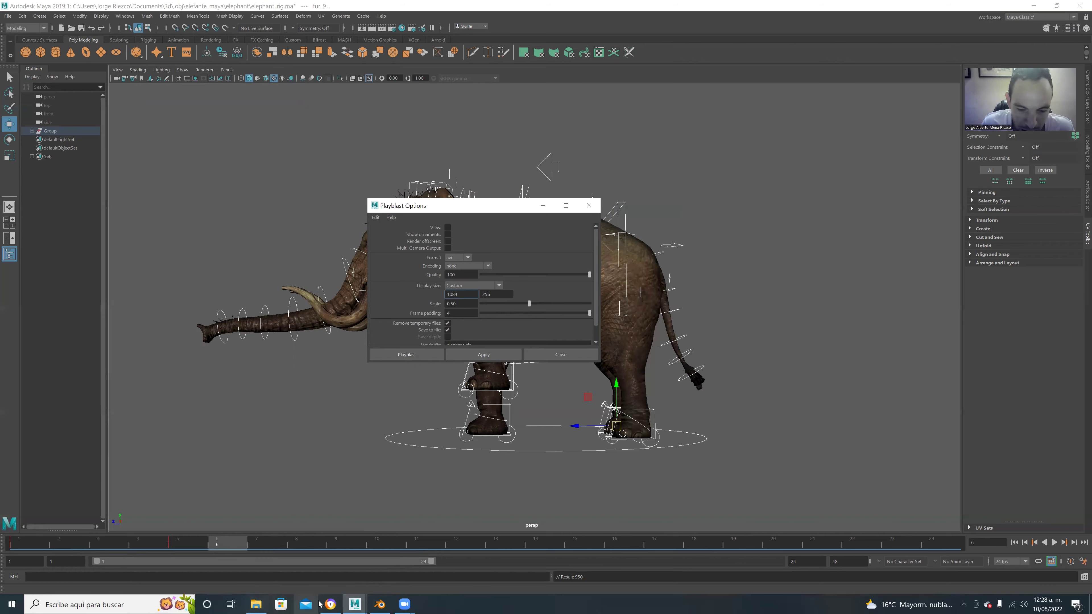
{"action": "left_click", "coordinate": [330, 605]}
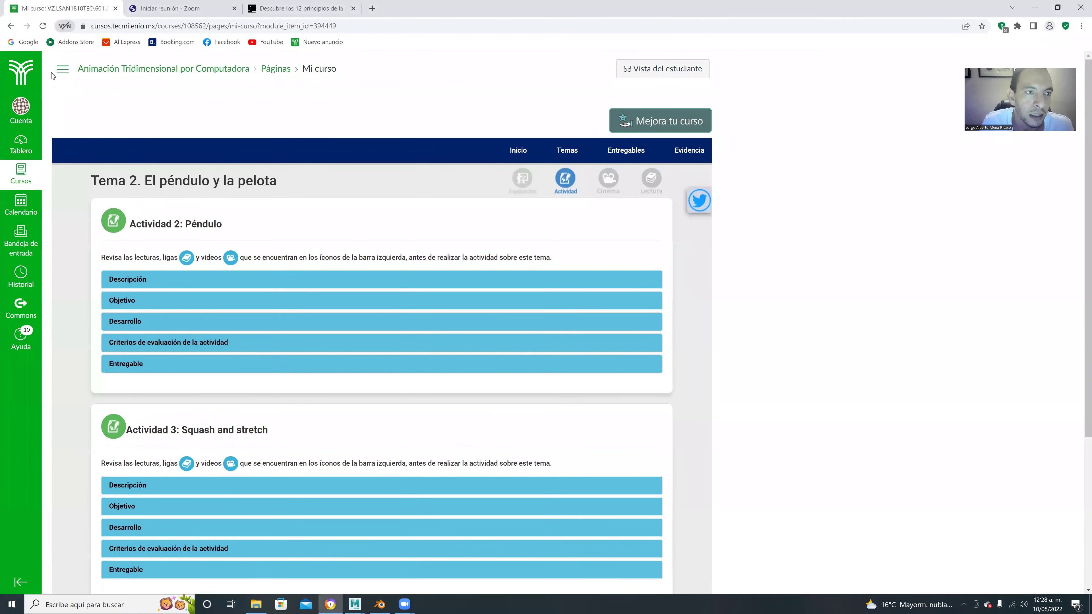
Read the Canvas Actividad 1 brief's 1024 x 780 size, then bring the elephant scene back
{"action": "left_click", "coordinate": [63, 69]}
{"action": "left_click", "coordinate": [68, 176]}
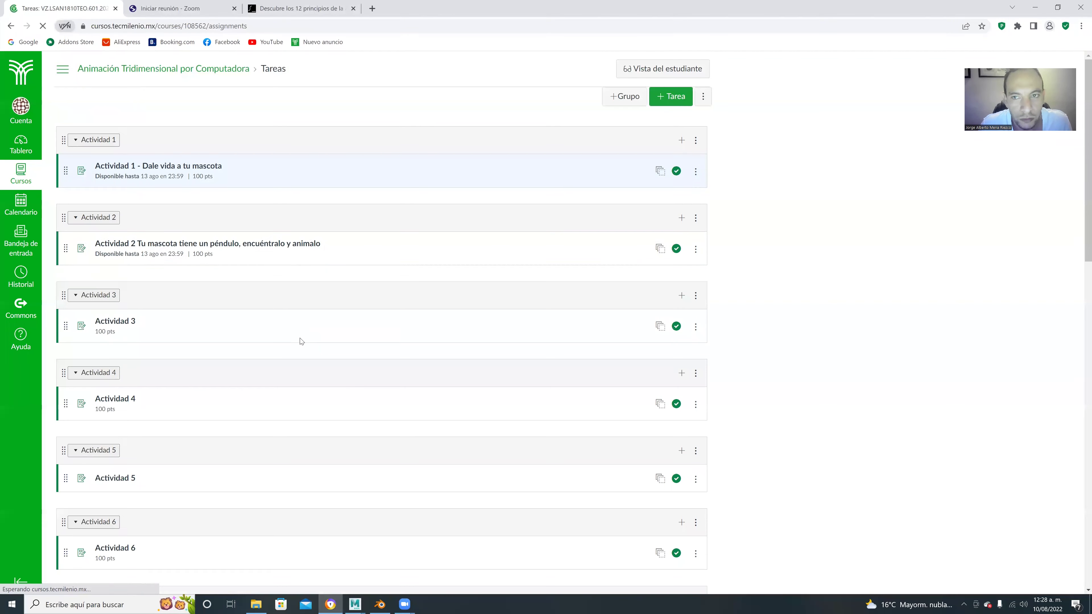
{"action": "left_click", "coordinate": [146, 166]}
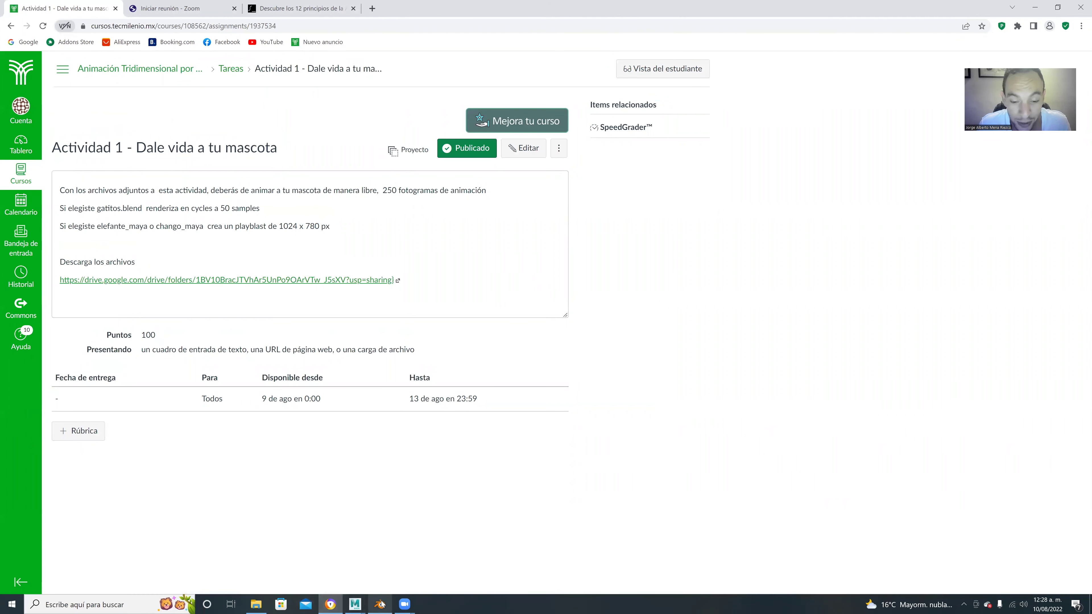
{"action": "left_click", "coordinate": [355, 604]}
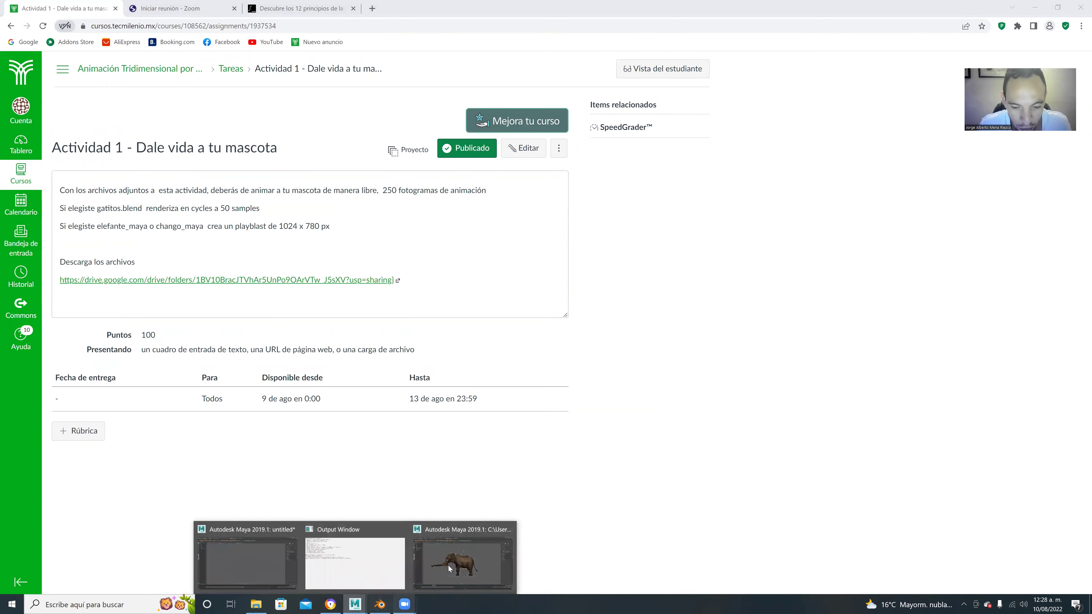
{"action": "left_click", "coordinate": [448, 566]}
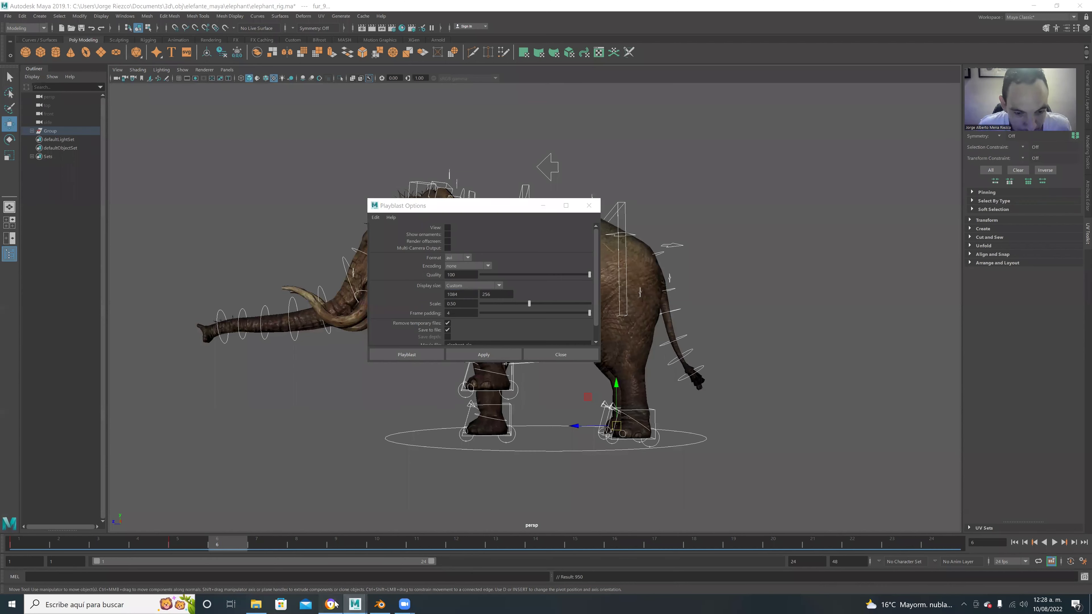
{"action": "left_click", "coordinate": [331, 604]}
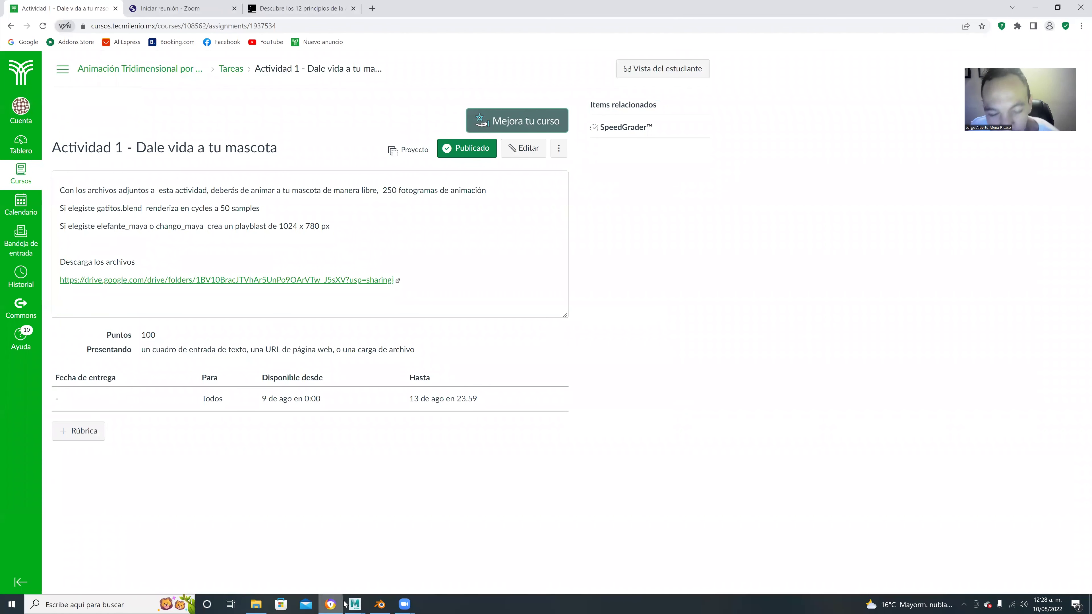
{"action": "left_click", "coordinate": [355, 604]}
{"action": "left_click", "coordinate": [448, 566]}
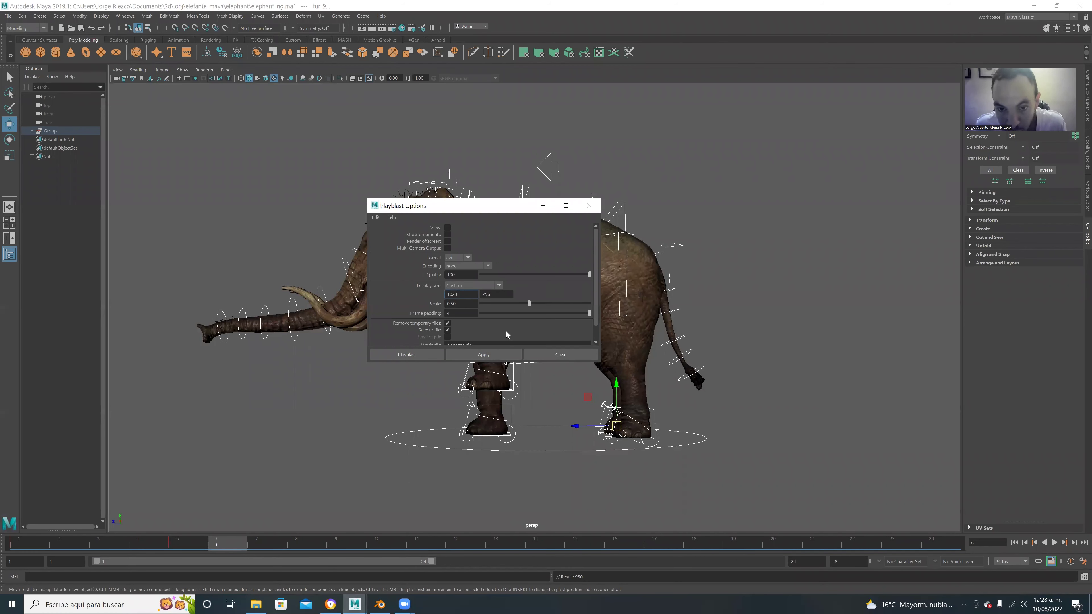
Set the playblast height to 780 and keep Save to file enabled
{"action": "double_click", "coordinate": [503, 295]}
{"action": "key", "text": "BackSpace"}
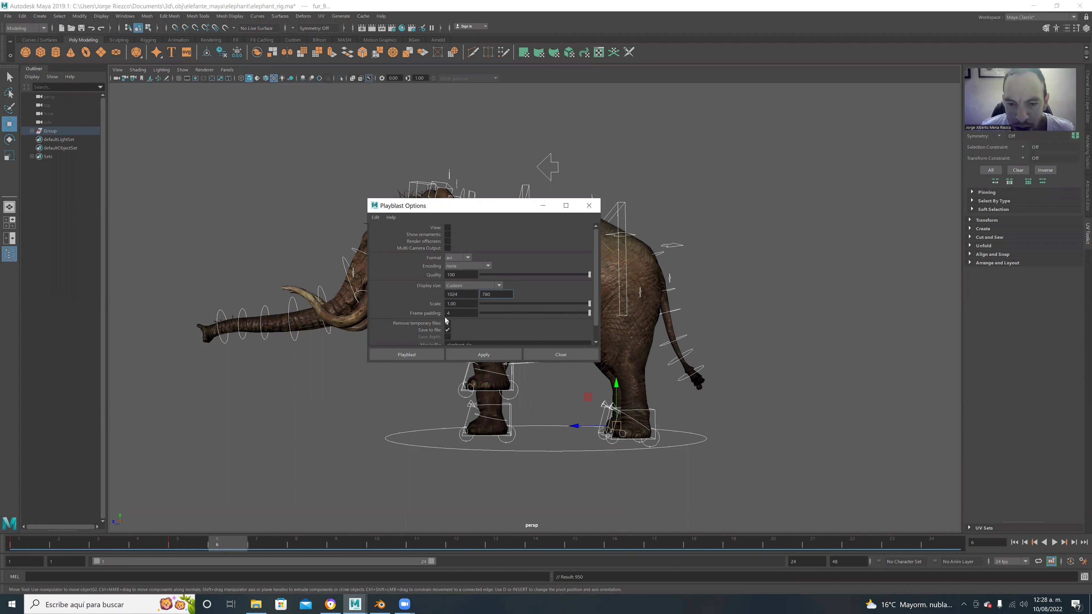
{"action": "scroll", "coordinate": [446, 320], "scroll_direction": "down", "scroll_amount": 1}
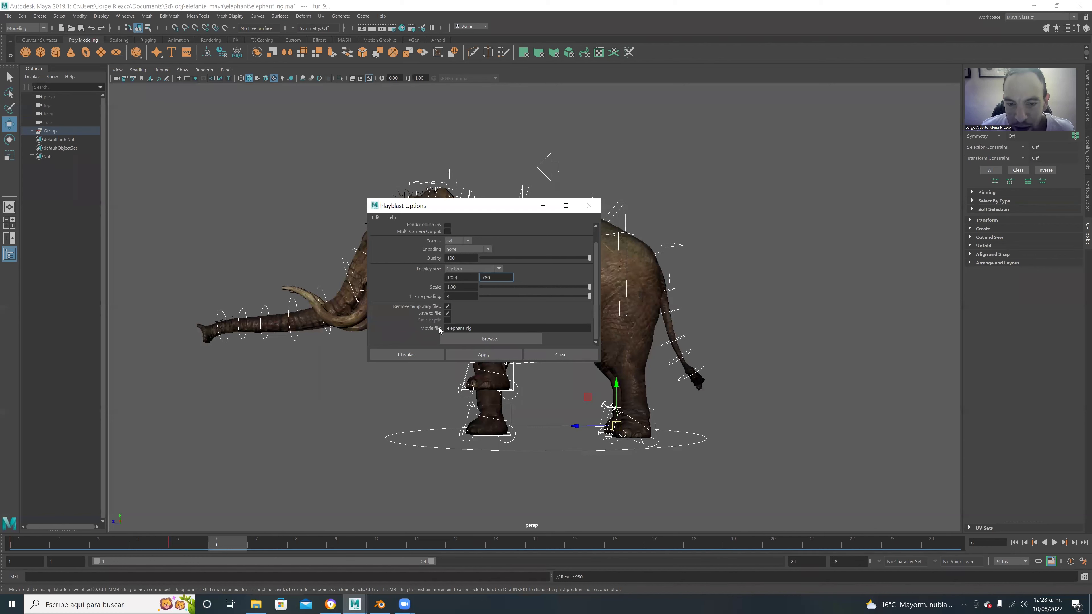
{"action": "left_click", "coordinate": [448, 313]}
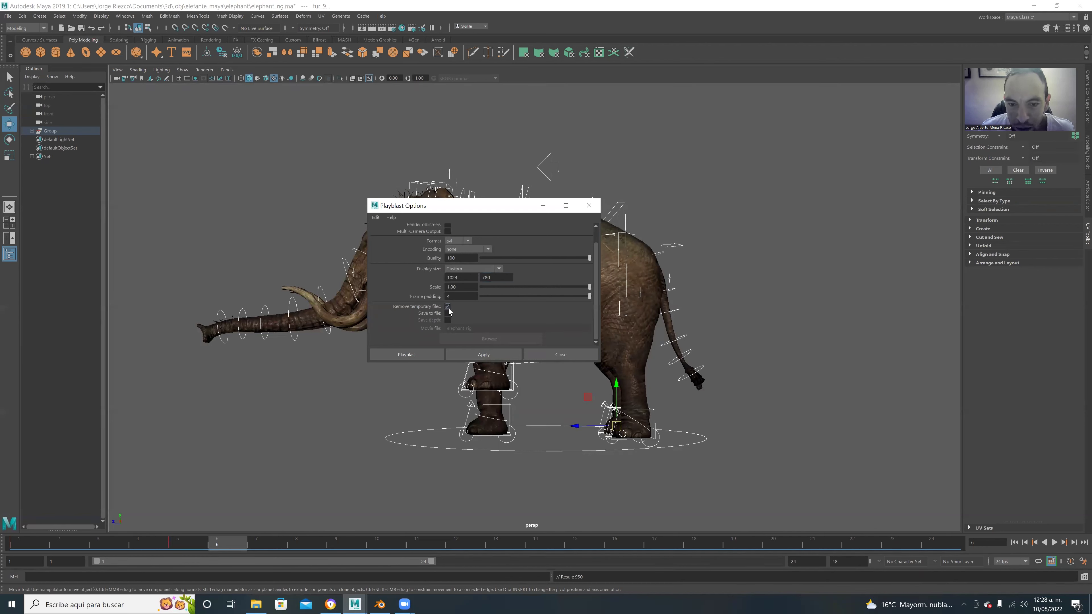
{"action": "left_click", "coordinate": [449, 312]}
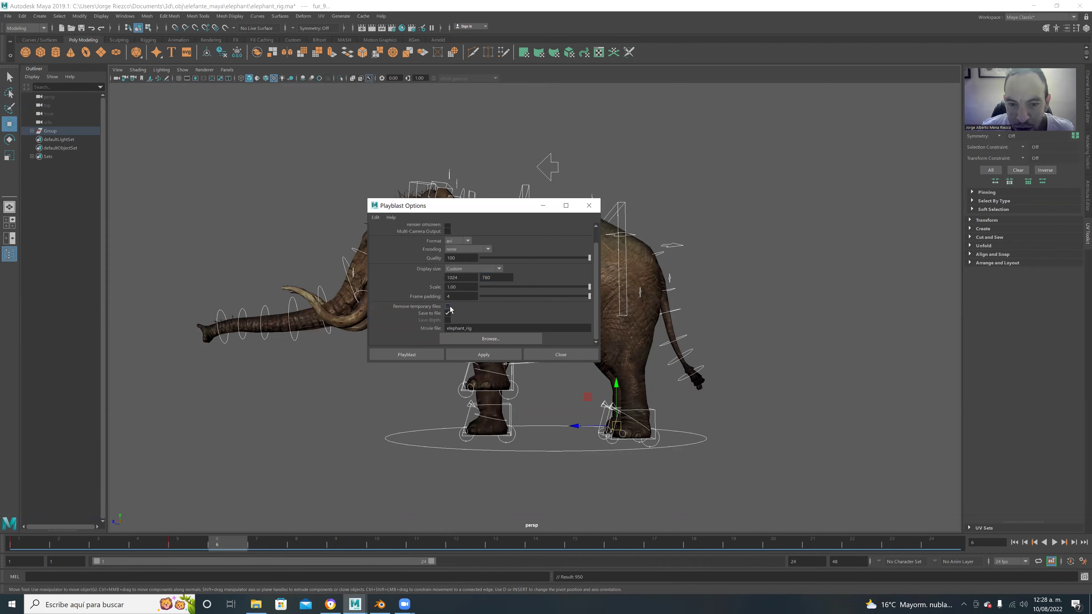
Save the playblast as elefancio on the Desktop, create it, and replay the movie
{"action": "left_click", "coordinate": [479, 339]}
{"action": "left_click", "coordinate": [35, 48]}
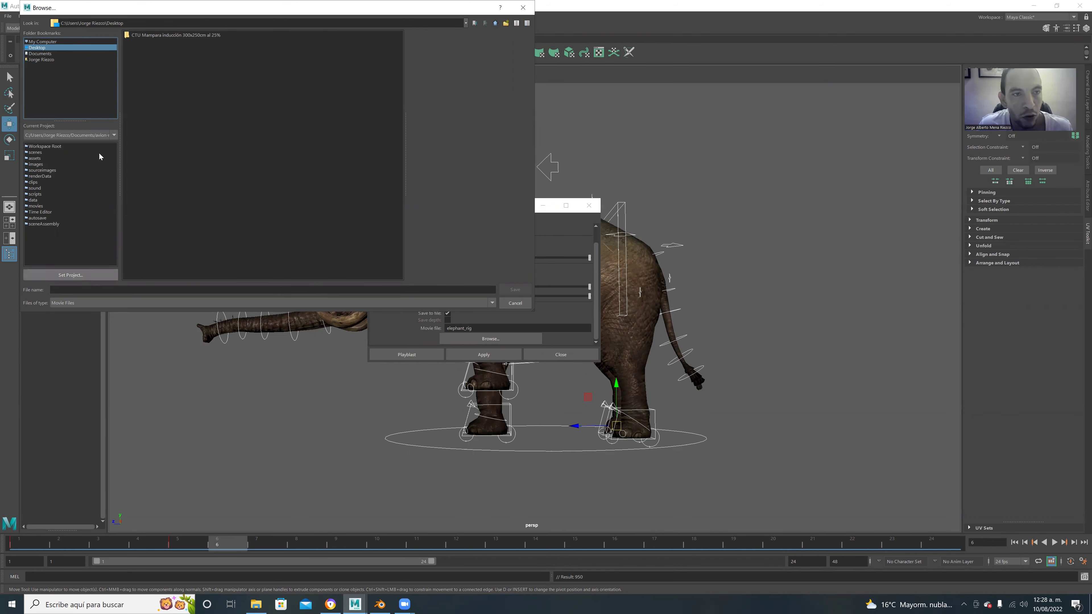
{"action": "left_click", "coordinate": [140, 291]}
{"action": "type", "text": "elefancio"}
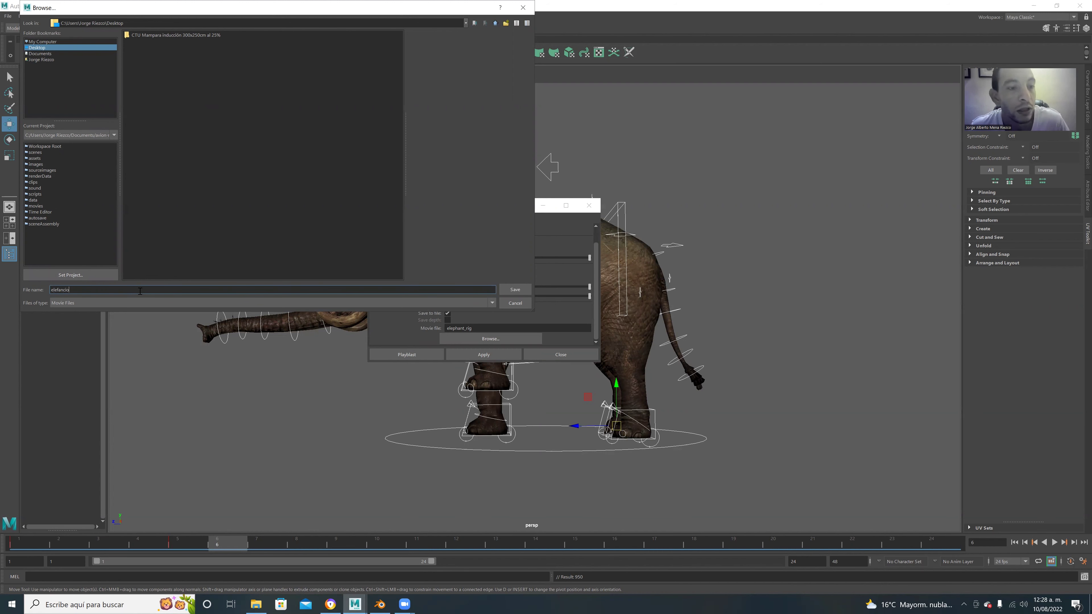
{"action": "left_click", "coordinate": [515, 290]}
{"action": "left_click", "coordinate": [474, 355]}
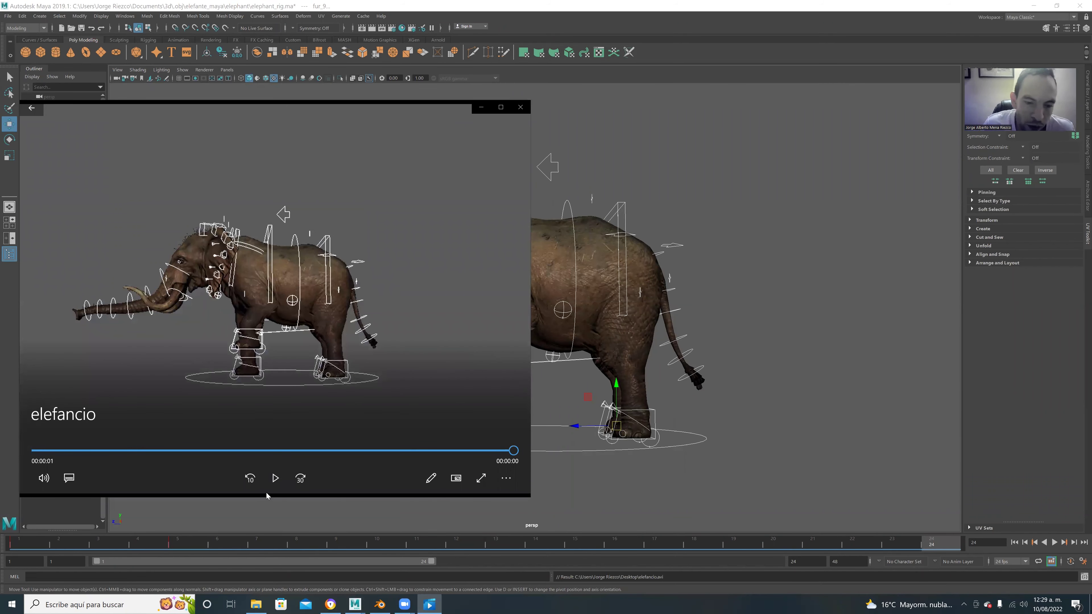
{"action": "left_click", "coordinate": [275, 478]}
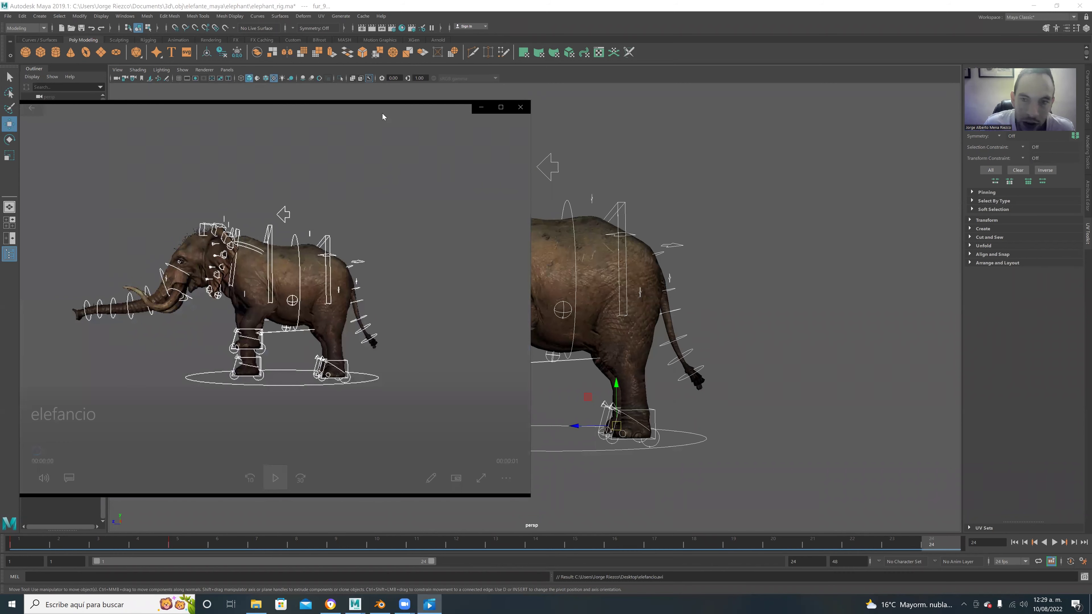
Close the movie player, set the current frame to 250, and select the front-left leg IK control
{"action": "left_click", "coordinate": [520, 107]}
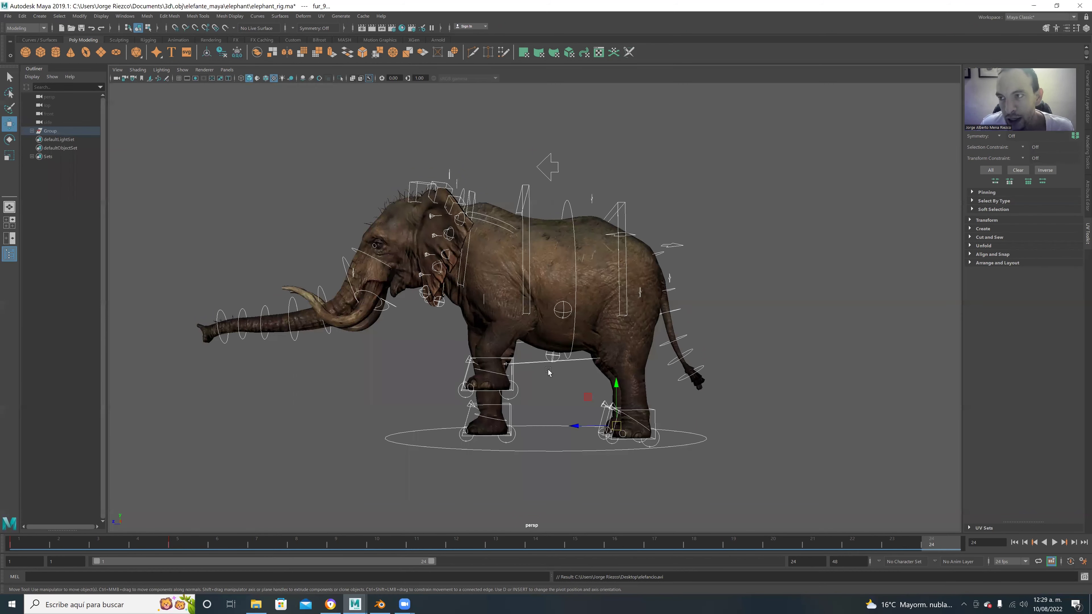
{"action": "left_click", "coordinate": [983, 543]}
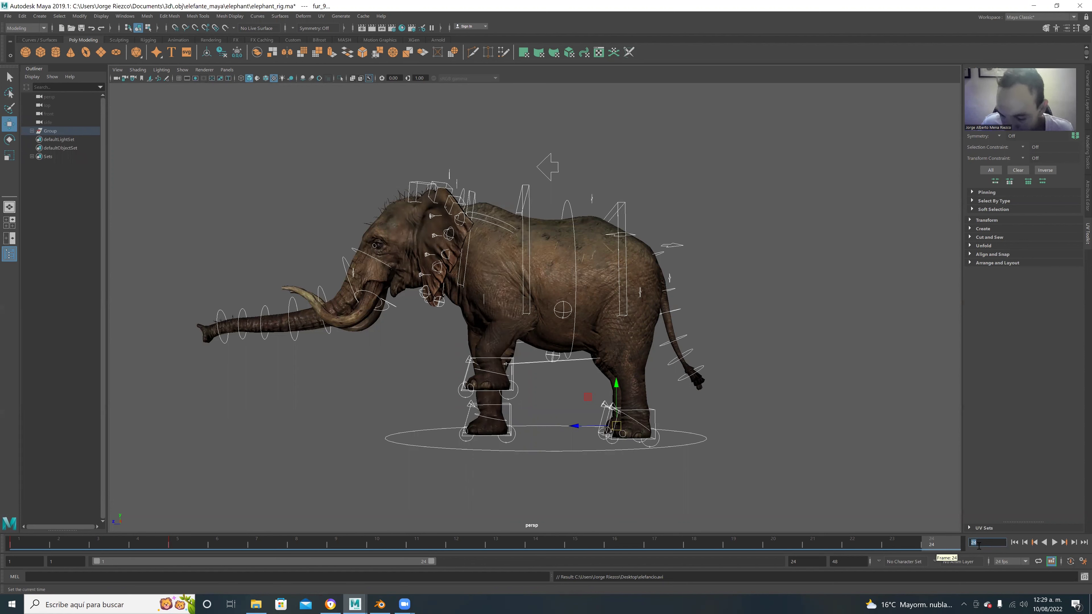
{"action": "type", "text": "1"}
{"action": "type", "text": "50"}
{"action": "key", "text": "Return"}
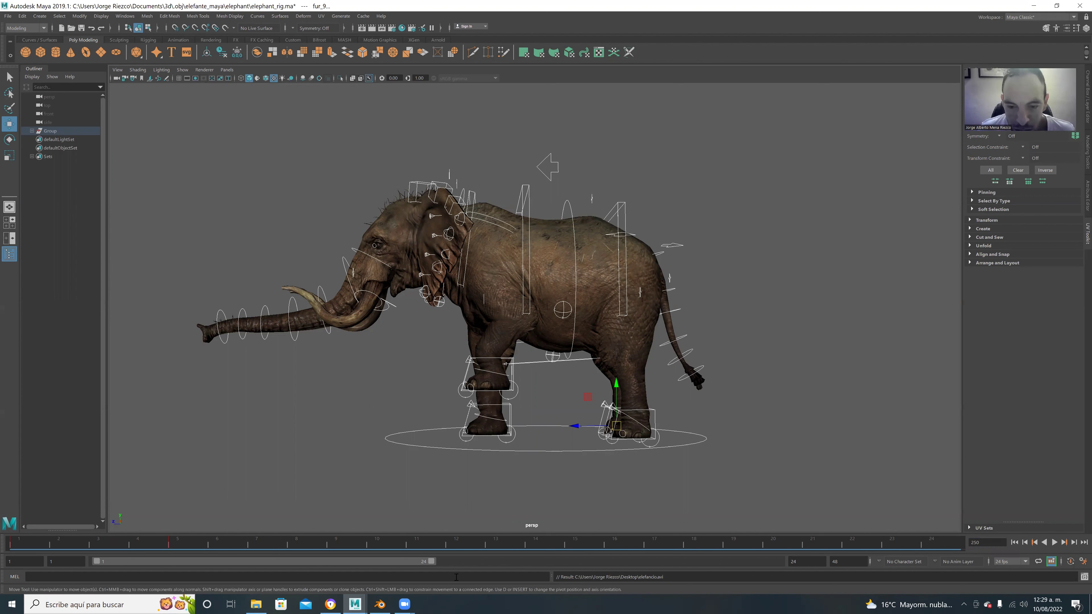
{"action": "left_click", "coordinate": [494, 358]}
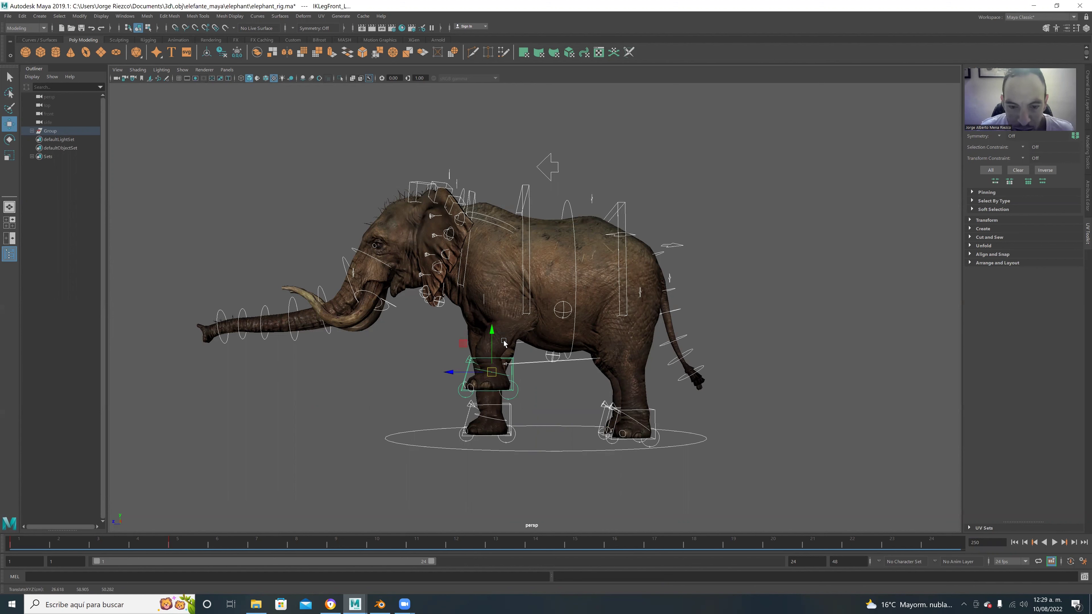
At frame 11, lower the front-left leg IK control down to the foot
{"action": "left_click_drag", "start_coordinate": [150, 546], "coordinate": [417, 545]}
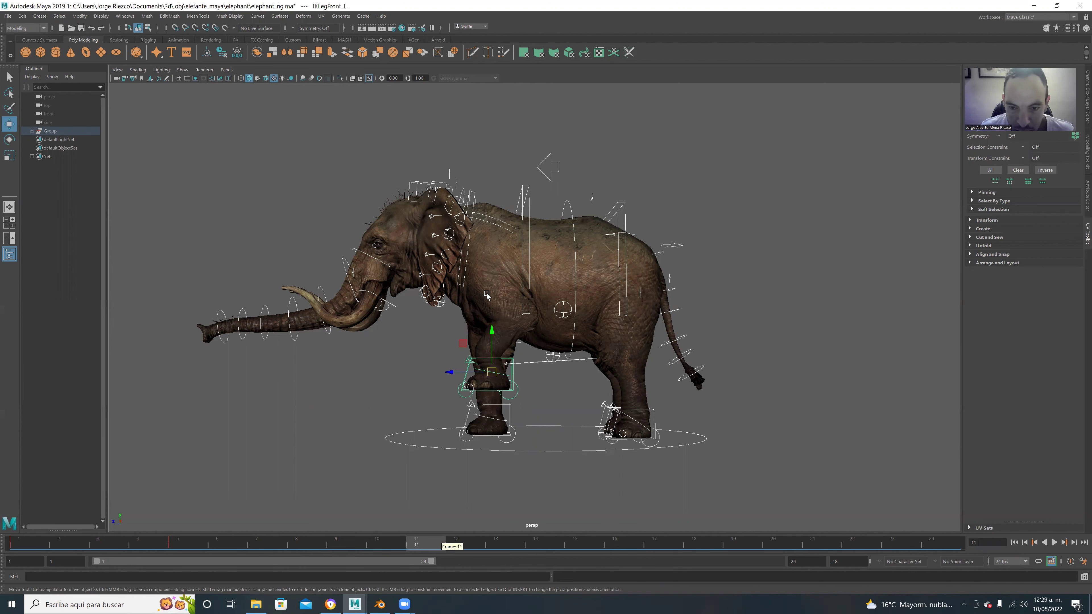
{"action": "left_click_drag", "start_coordinate": [492, 332], "coordinate": [492, 334]}
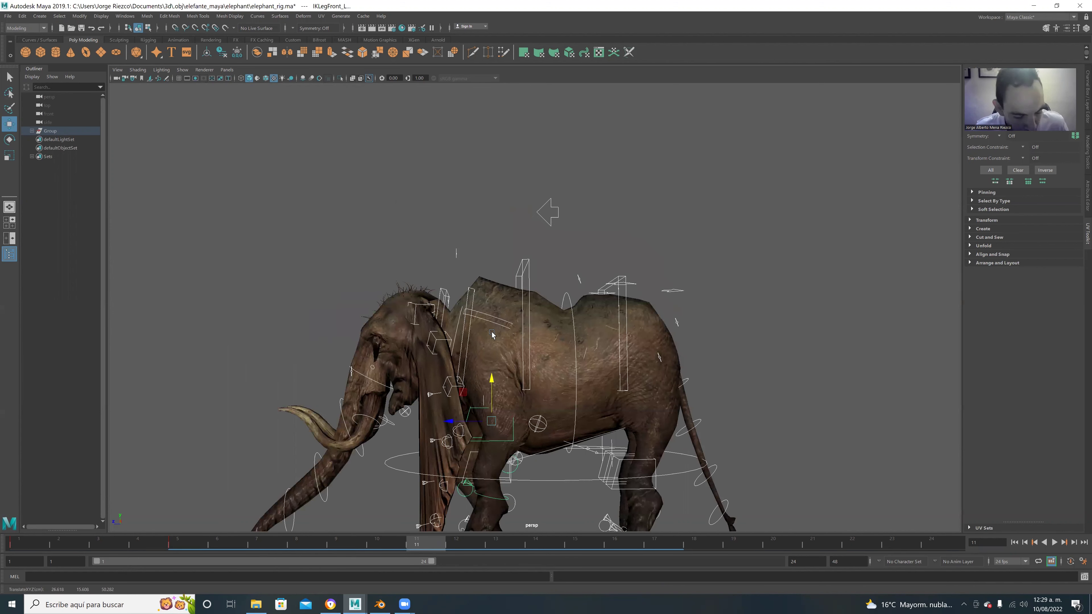
{"action": "key", "text": "ctrl+z"}
{"action": "left_click", "coordinate": [355, 399]}
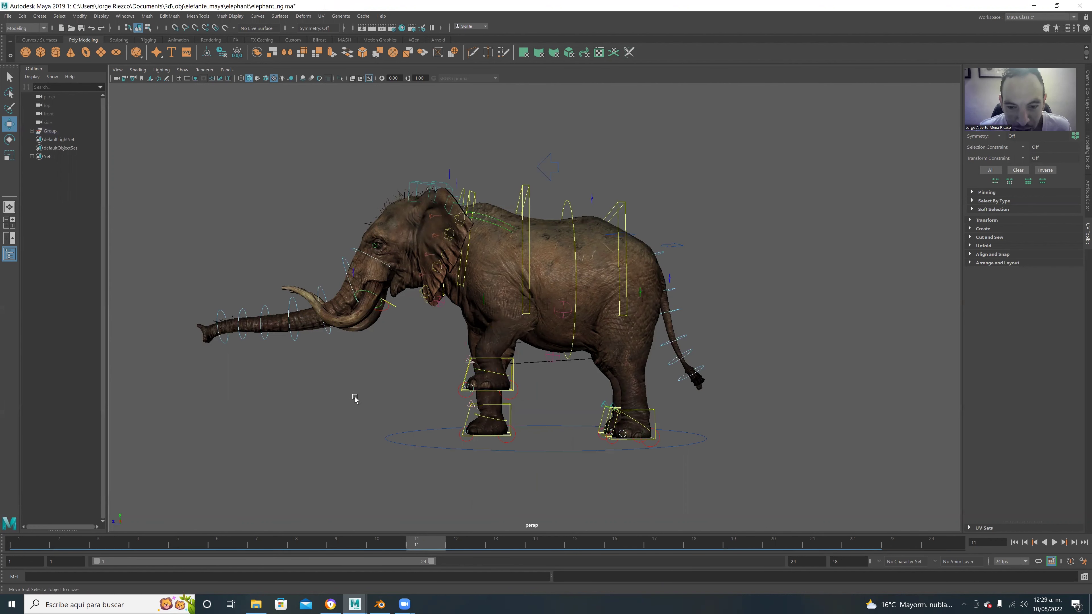
{"action": "left_click", "coordinate": [513, 360]}
{"action": "left_click_drag", "start_coordinate": [496, 330], "coordinate": [482, 380]}
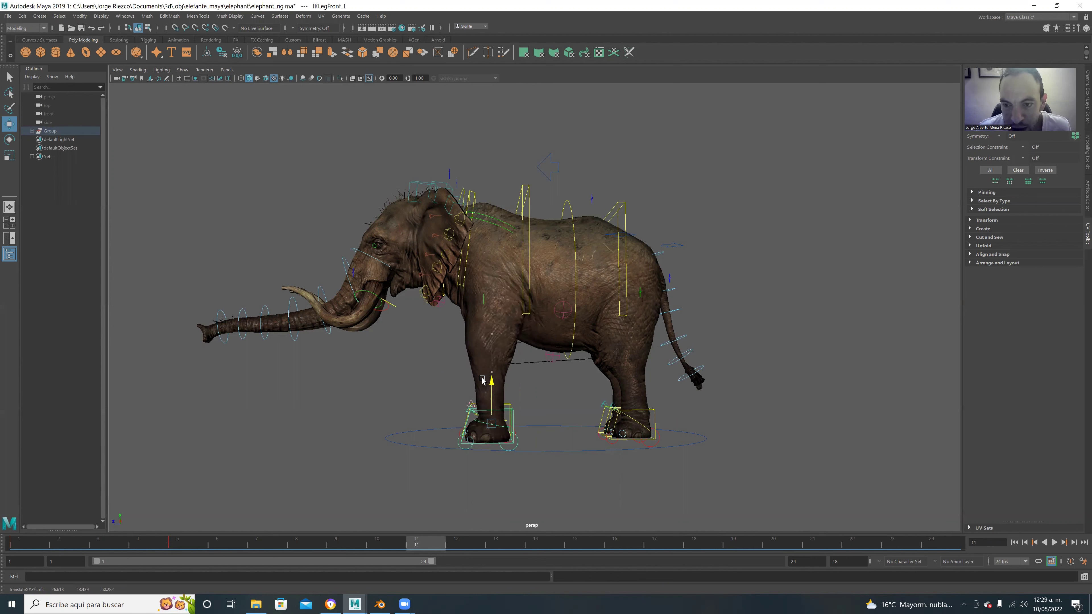
{"action": "left_click", "coordinate": [782, 274]}
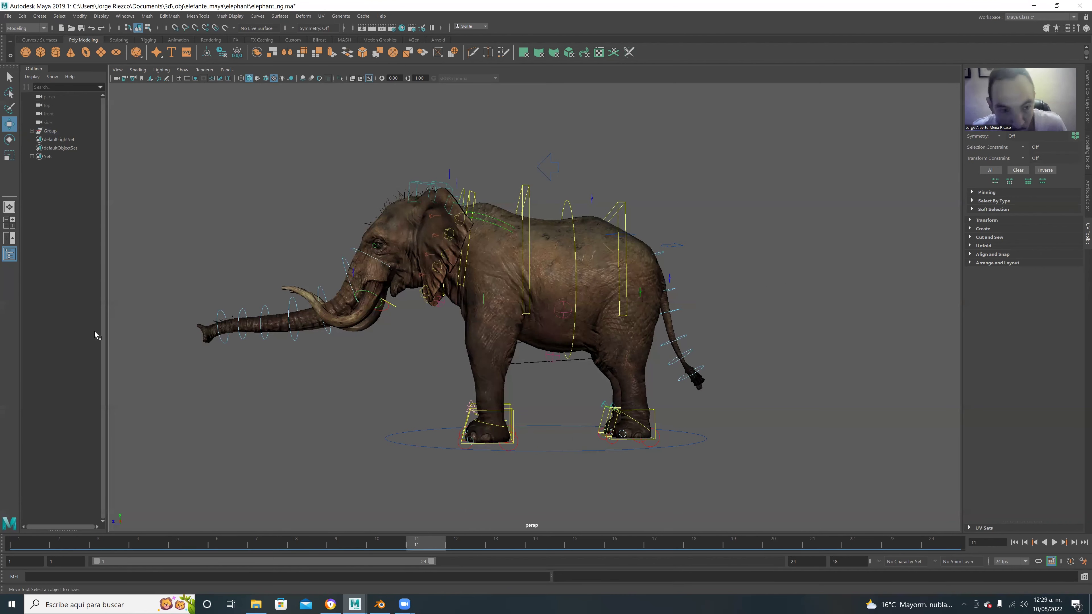
Rotate the FKTail1_M, FKTail3_M and FKTail5_M controls to swing the tail sideways, then select the whole rig
{"action": "left_click_drag", "start_coordinate": [311, 392], "coordinate": [595, 326], "text": "alt"}
{"action": "left_click", "coordinate": [594, 325]}
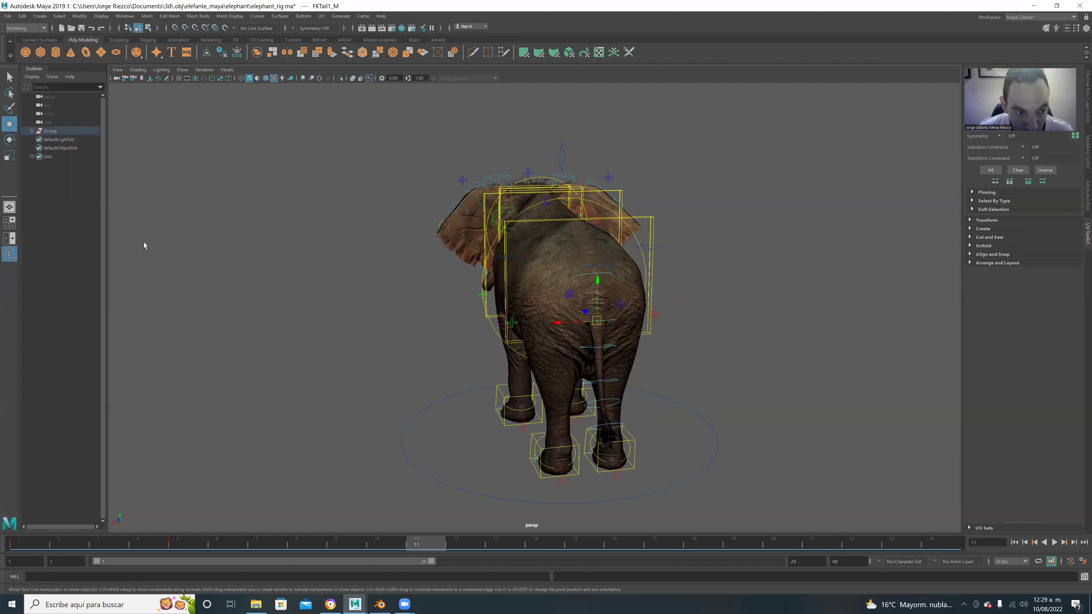
{"action": "key", "text": "e"}
{"action": "left_click_drag", "start_coordinate": [568, 304], "coordinate": [588, 343]}
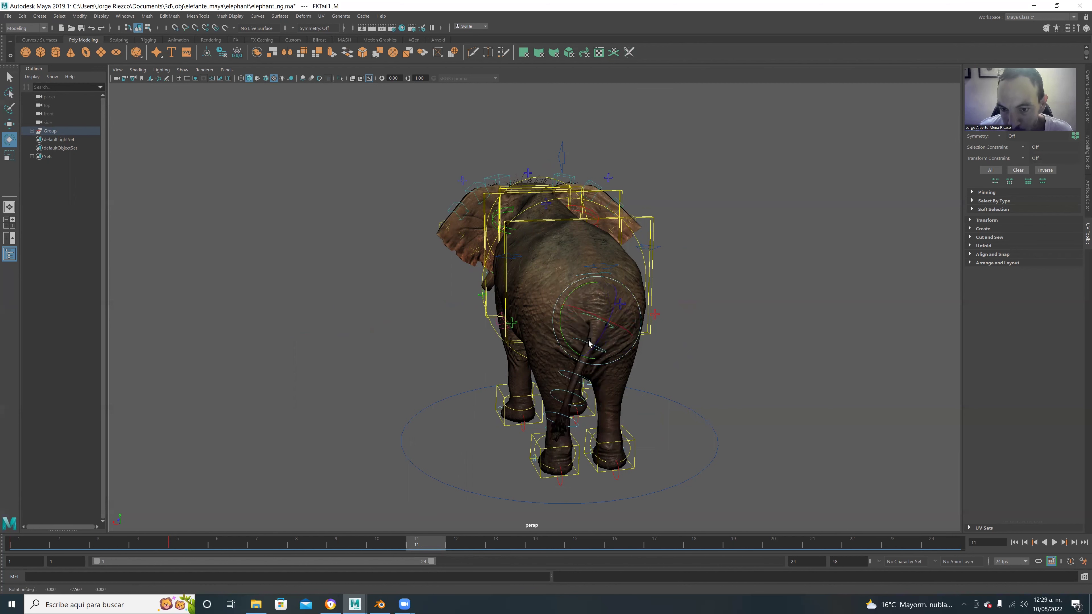
{"action": "left_click_drag", "start_coordinate": [573, 308], "coordinate": [522, 353]}
{"action": "left_click", "coordinate": [553, 357]}
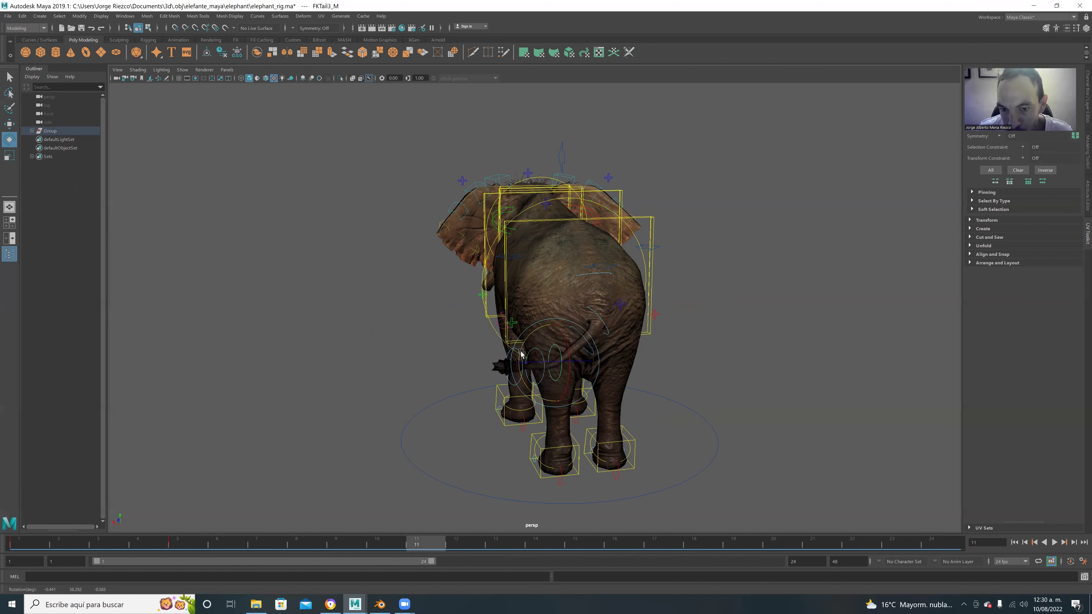
{"action": "left_click", "coordinate": [511, 353]}
{"action": "left_click_drag", "start_coordinate": [486, 344], "coordinate": [499, 357]}
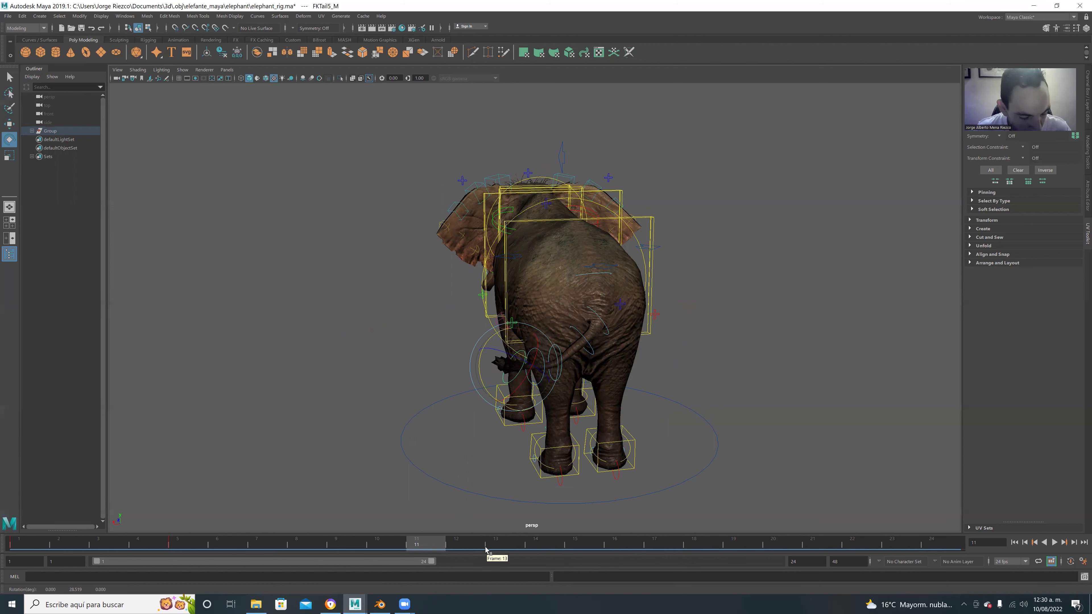
{"action": "key", "text": "ctrl+z"}
{"action": "left_click_drag", "start_coordinate": [390, 161], "coordinate": [796, 504]}
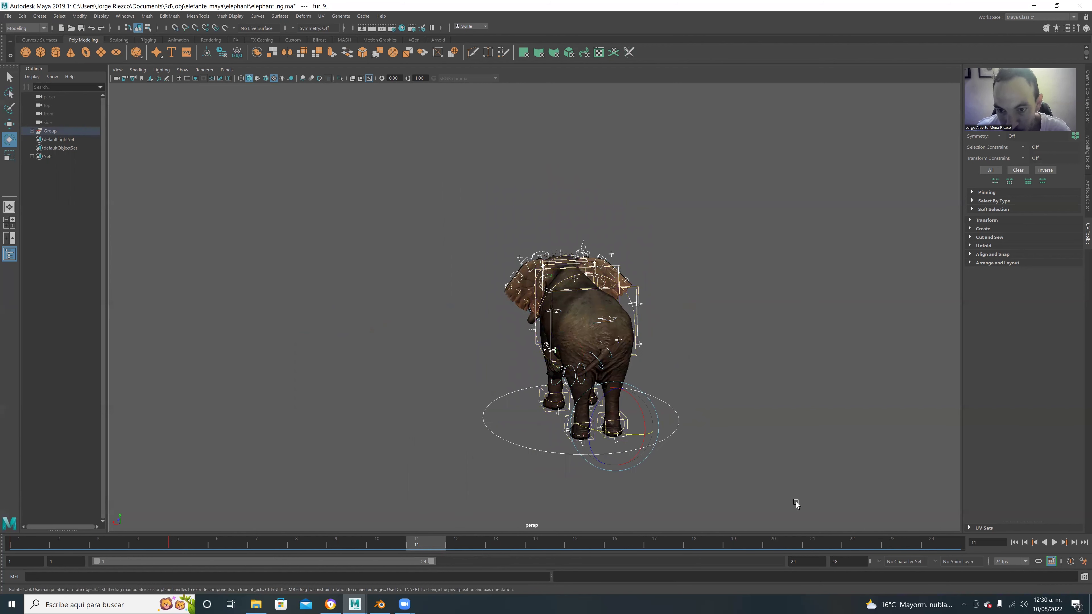
Key the whole elephant rig and preview the animation, stopping at frame 1
{"action": "key", "text": "s"}
{"action": "key", "text": "alt+v"}
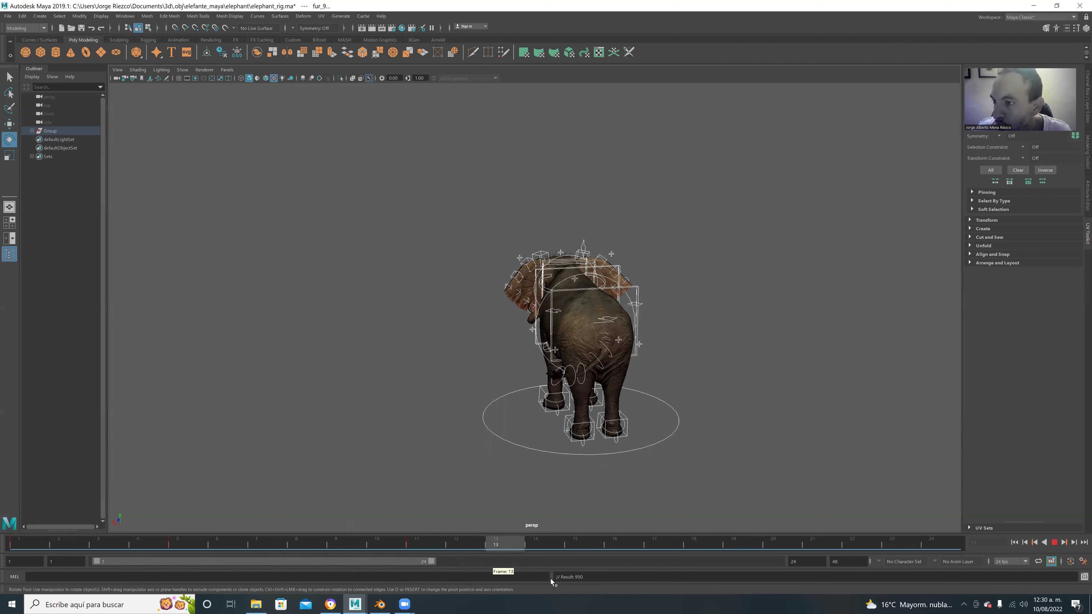
{"action": "left_click", "coordinate": [11, 543]}
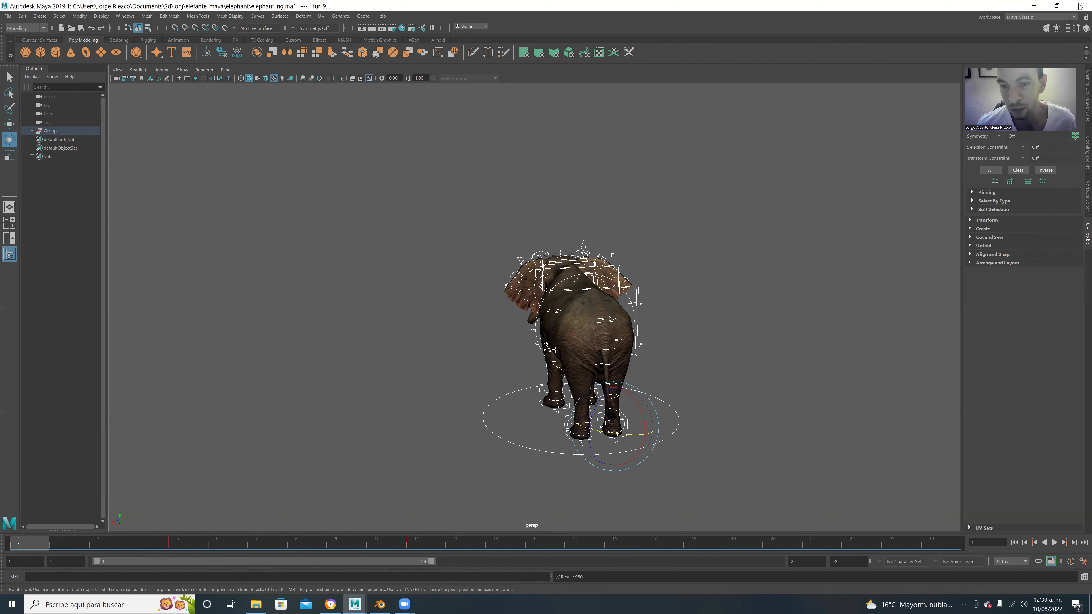
Leave Maya and bring the Blender window forward
{"action": "key", "text": "Escape"}
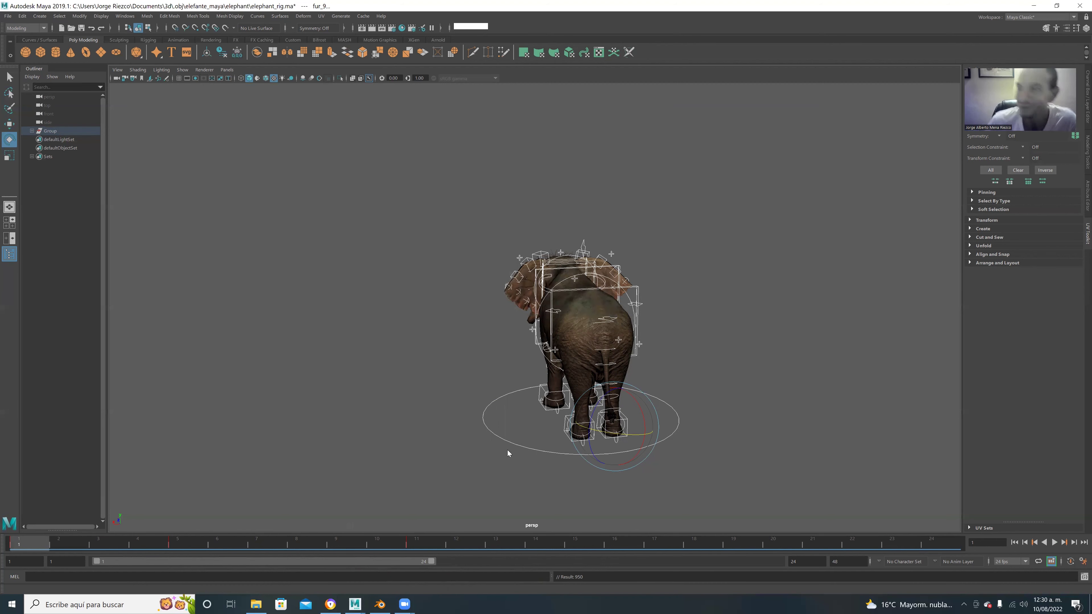
{"action": "key", "text": "alt+Tab"}
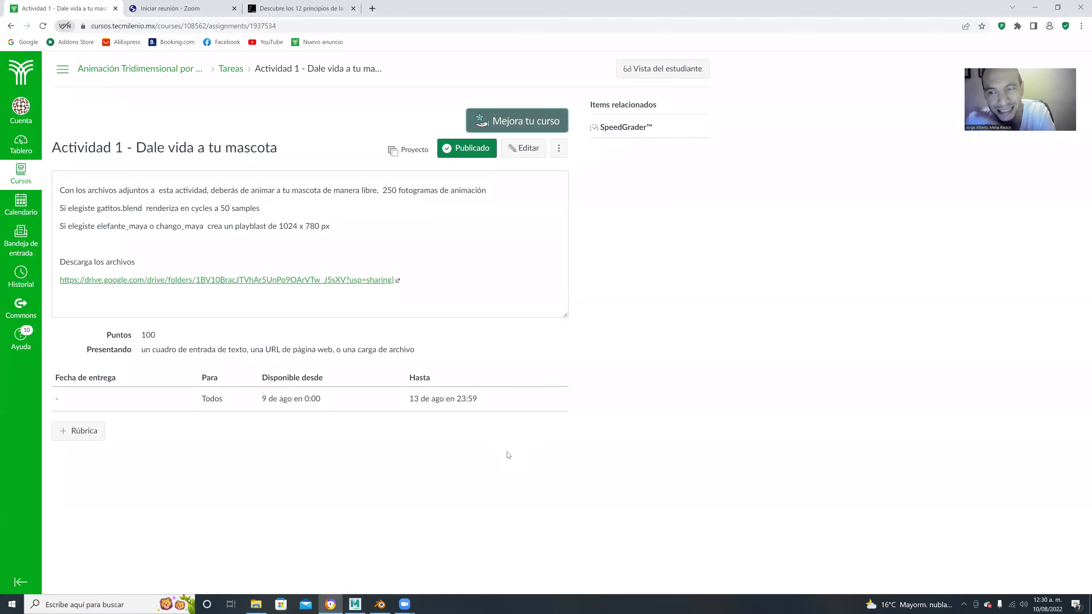
{"action": "left_click", "coordinate": [380, 604]}
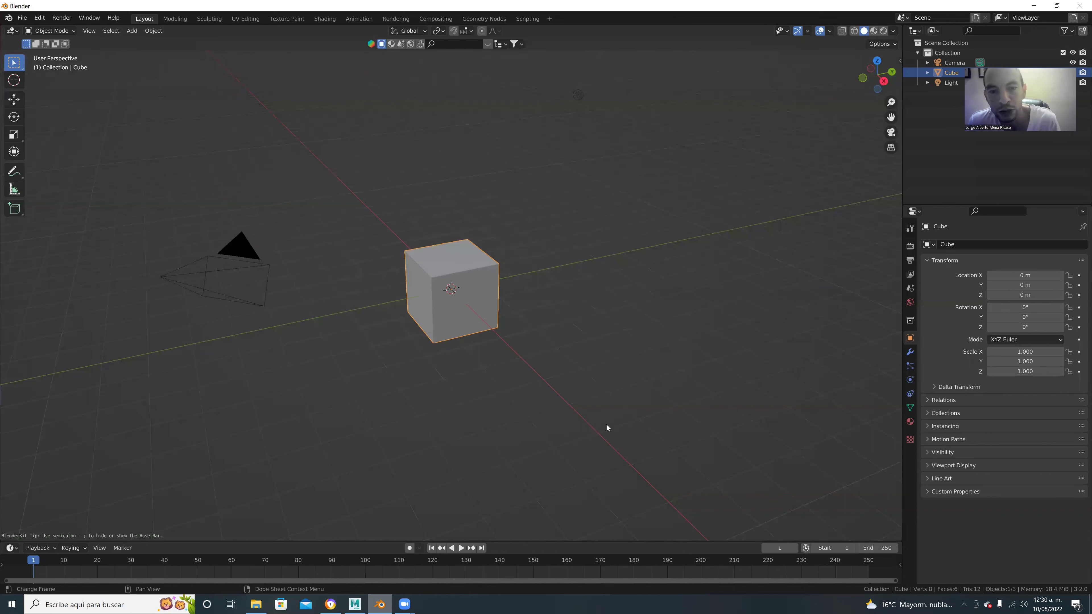
Delete Blender's default cube, camera and light
{"action": "left_click", "coordinate": [606, 424]}
{"action": "scroll", "coordinate": [485, 281], "scroll_direction": "down", "scroll_amount": 3}
{"action": "left_click", "coordinate": [478, 295]}
{"action": "key", "text": "Delete"}
{"action": "left_click_drag", "start_coordinate": [350, 99], "coordinate": [757, 484]}
{"action": "key", "text": "Delete"}
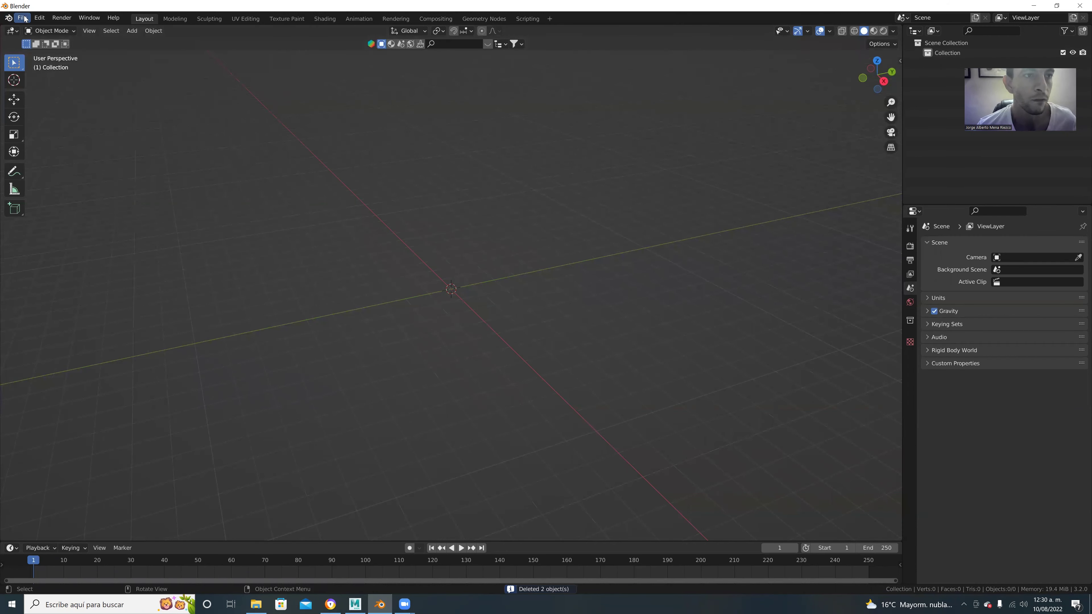
Open the recent gatitos.blend kitten file, show the viewport sidebar, and switch to Maya
{"action": "left_click", "coordinate": [22, 18]}
{"action": "mouse_move", "coordinate": [66, 17]}
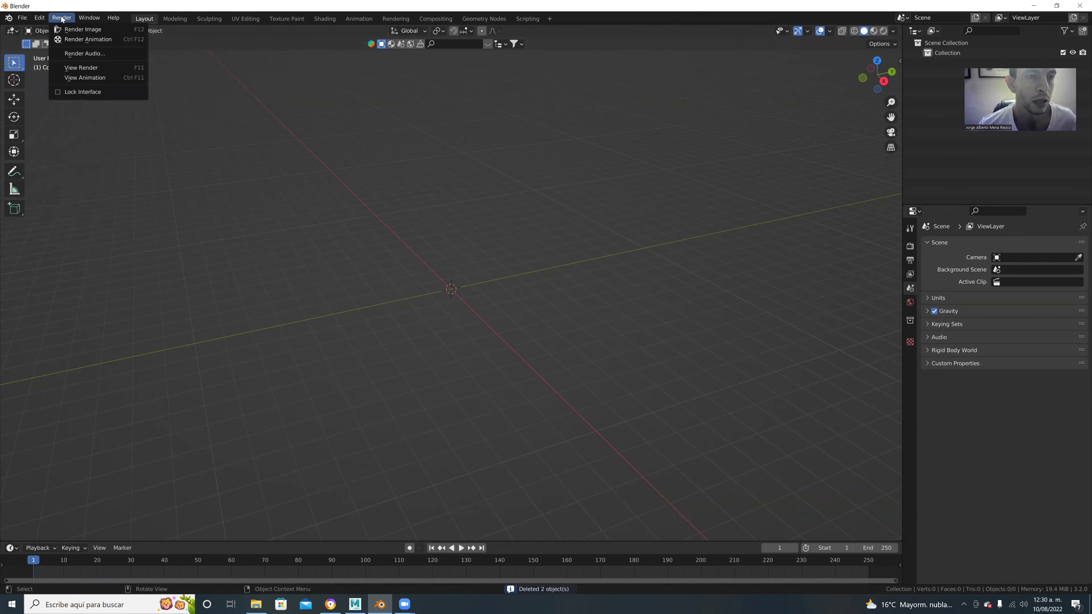
{"action": "mouse_move", "coordinate": [22, 18]}
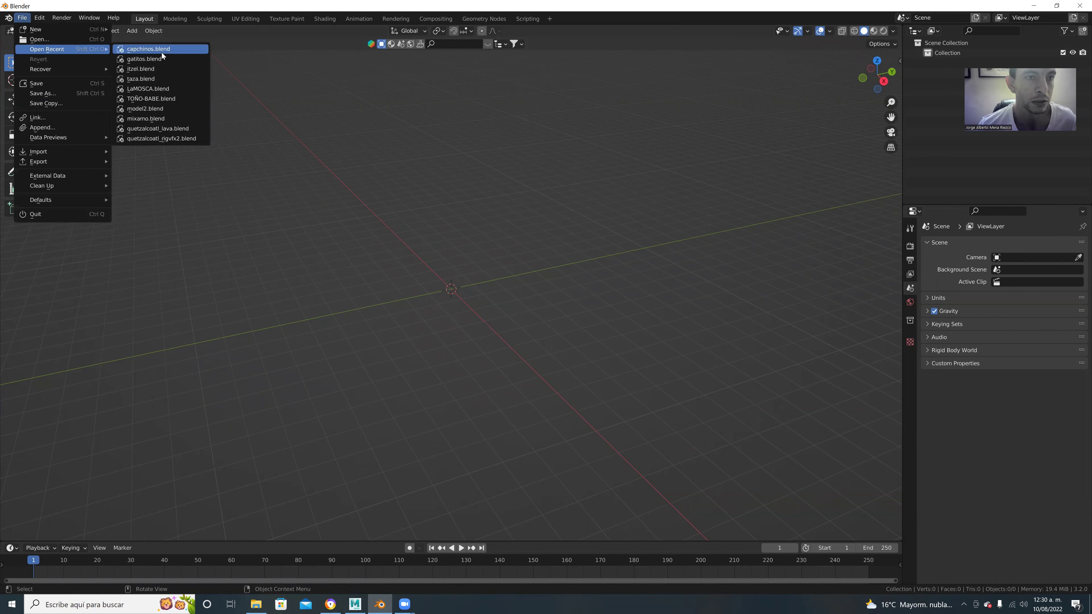
{"action": "left_click", "coordinate": [162, 60]}
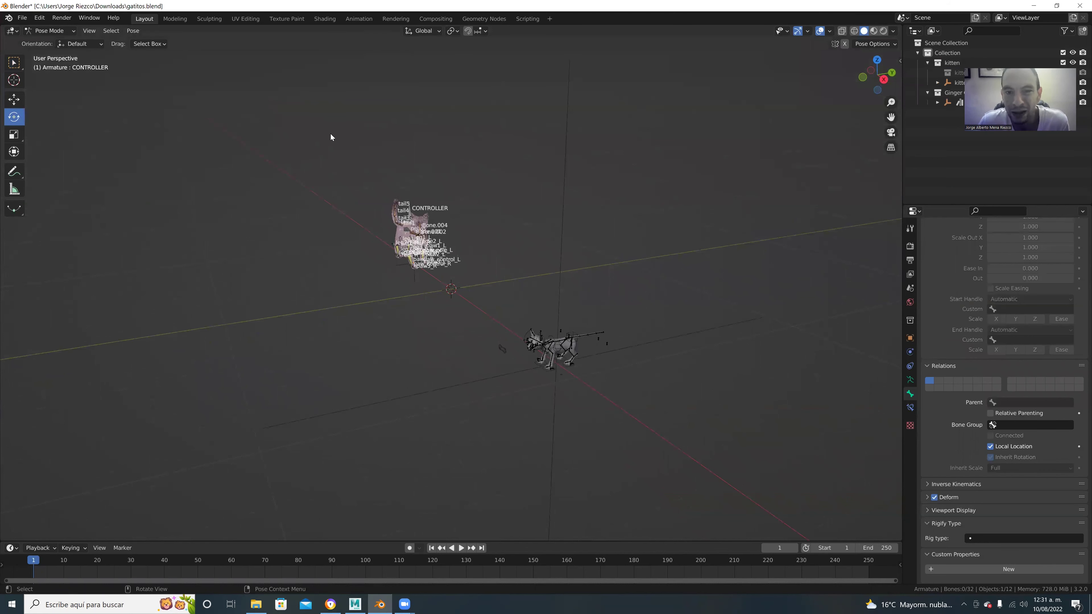
{"action": "scroll", "coordinate": [422, 276], "scroll_direction": "down", "scroll_amount": 2}
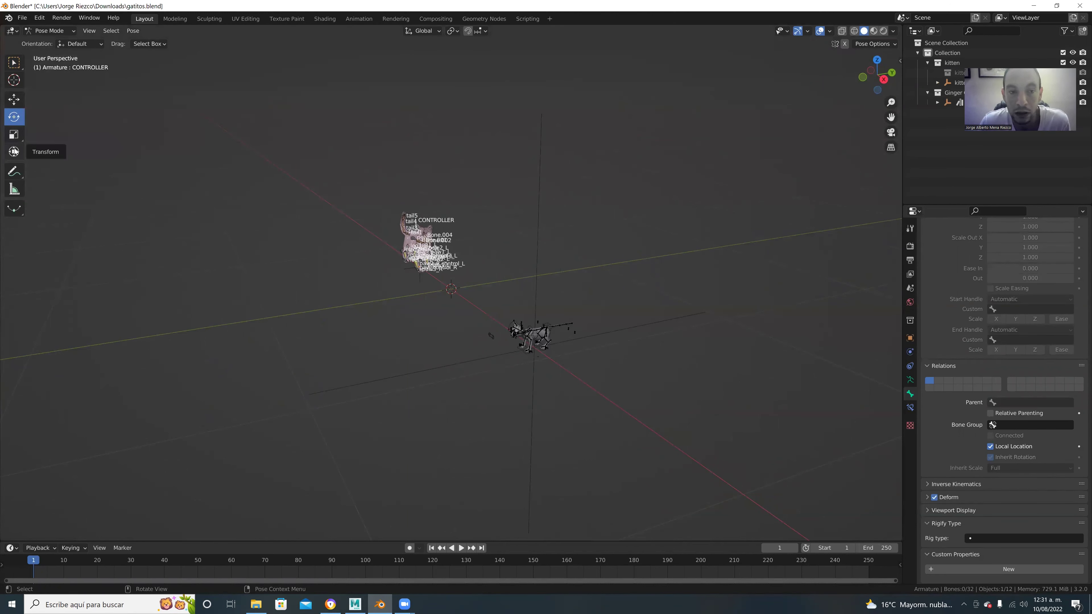
{"action": "left_click", "coordinate": [899, 61]}
{"action": "left_click", "coordinate": [356, 604]}
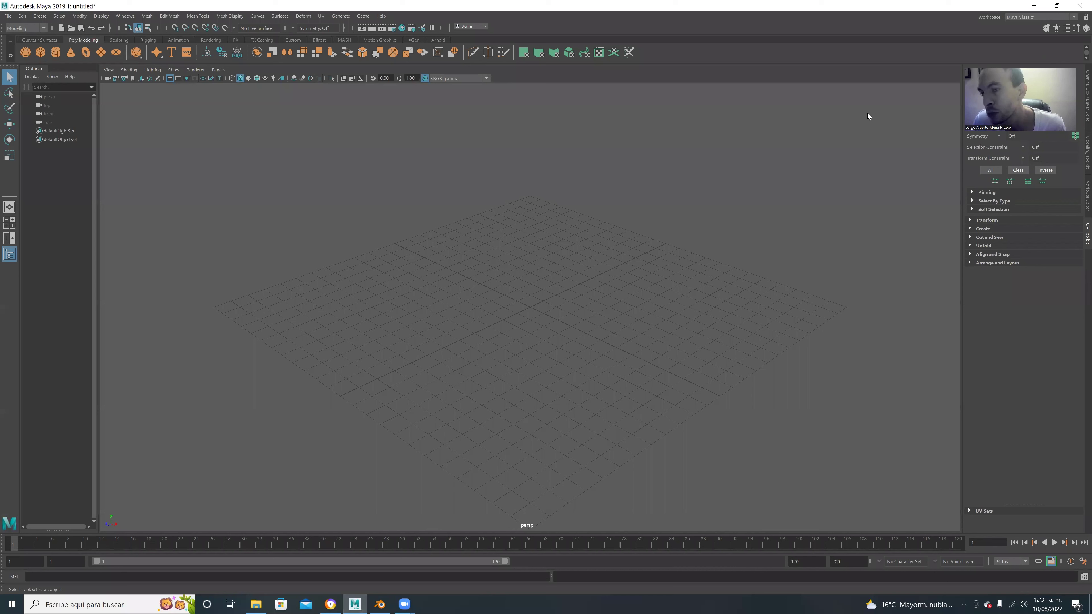
Show the Channel Box and drag out a rectangular polygon box on the grid
{"action": "left_click", "coordinate": [1084, 138]}
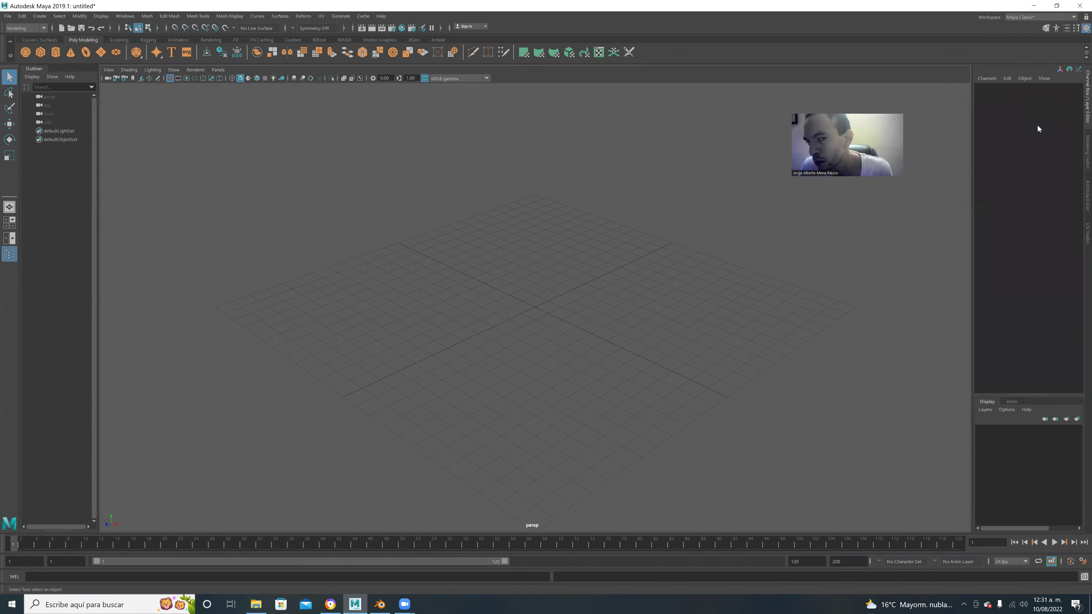
{"action": "left_click", "coordinate": [40, 52]}
{"action": "left_click_drag", "start_coordinate": [576, 265], "coordinate": [571, 189]}
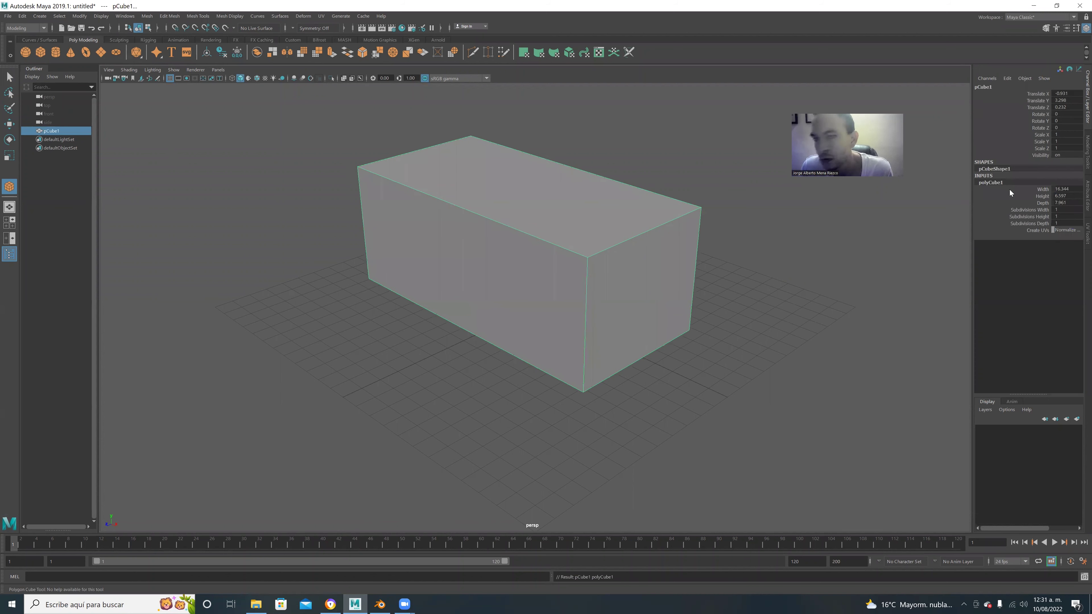
{"action": "left_click", "coordinate": [380, 604]}
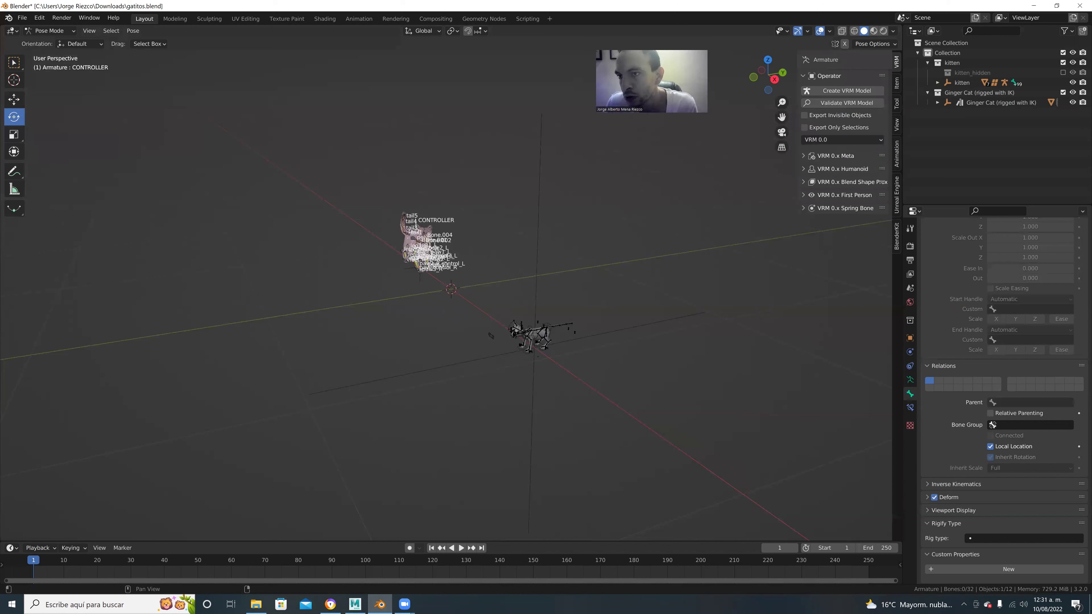
View the bone's Item transforms and Tool pose options in Blender's sidebar, then return to Maya
{"action": "left_click", "coordinate": [897, 85]}
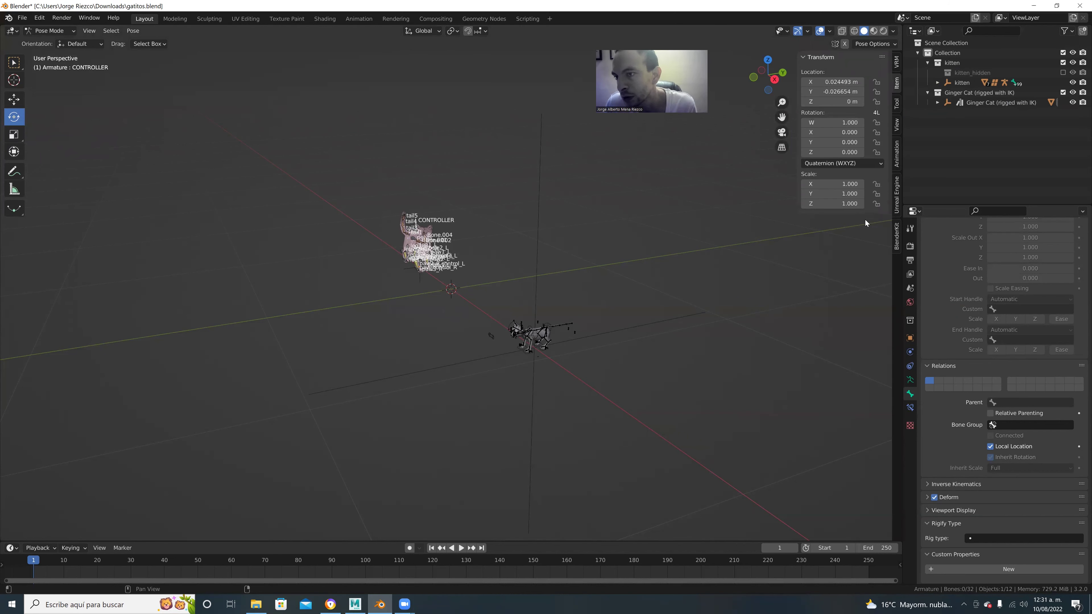
{"action": "left_click", "coordinate": [896, 105]}
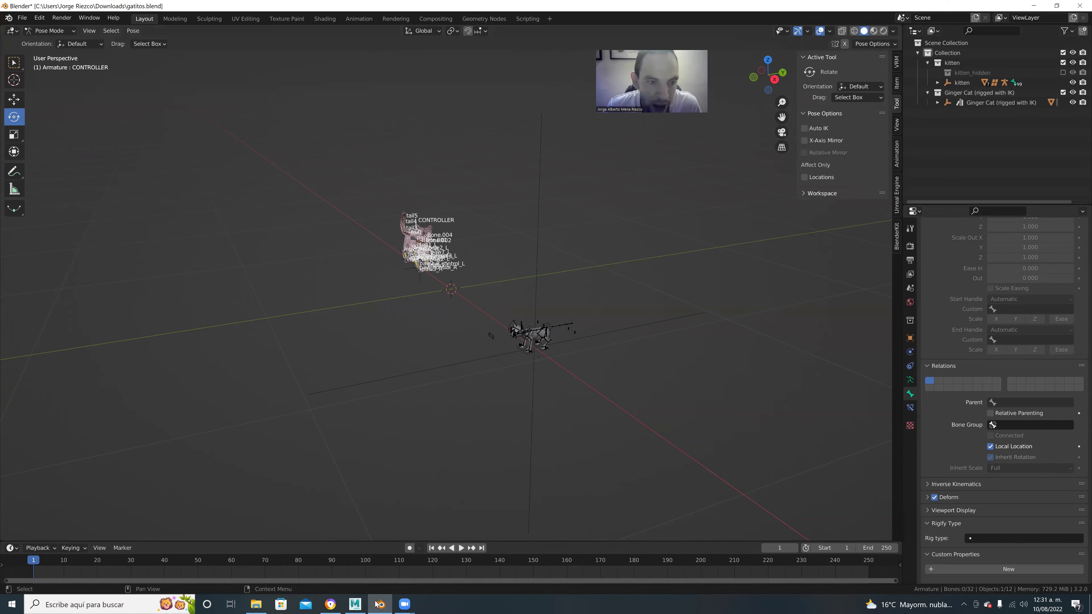
{"action": "left_click", "coordinate": [354, 605]}
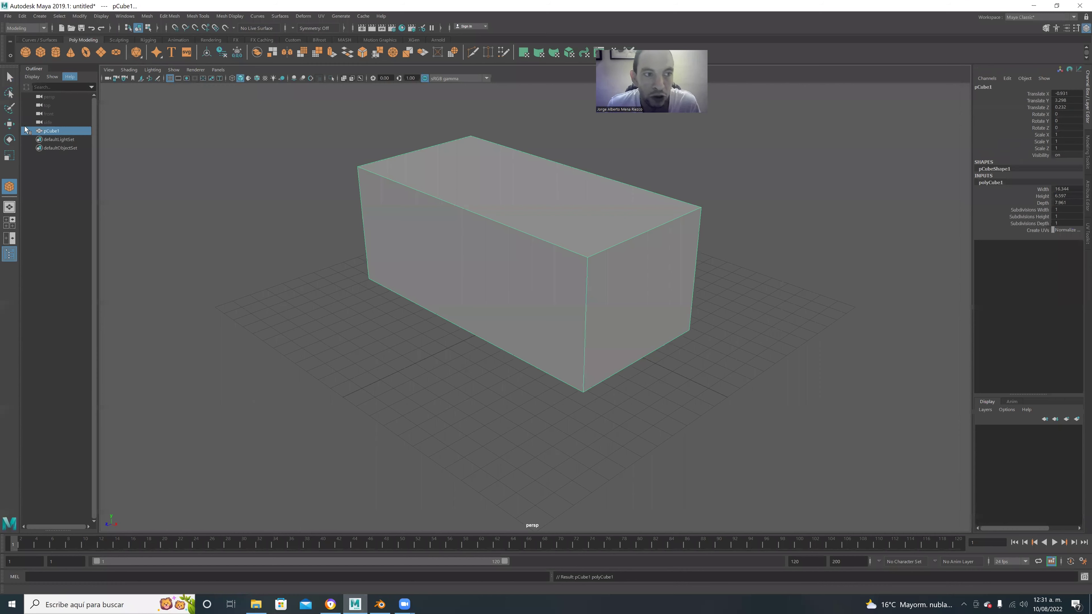
Open the Polygon Cube tool settings, then go back to the gatitos.blend kitten rig
{"action": "double_click", "coordinate": [9, 188]}
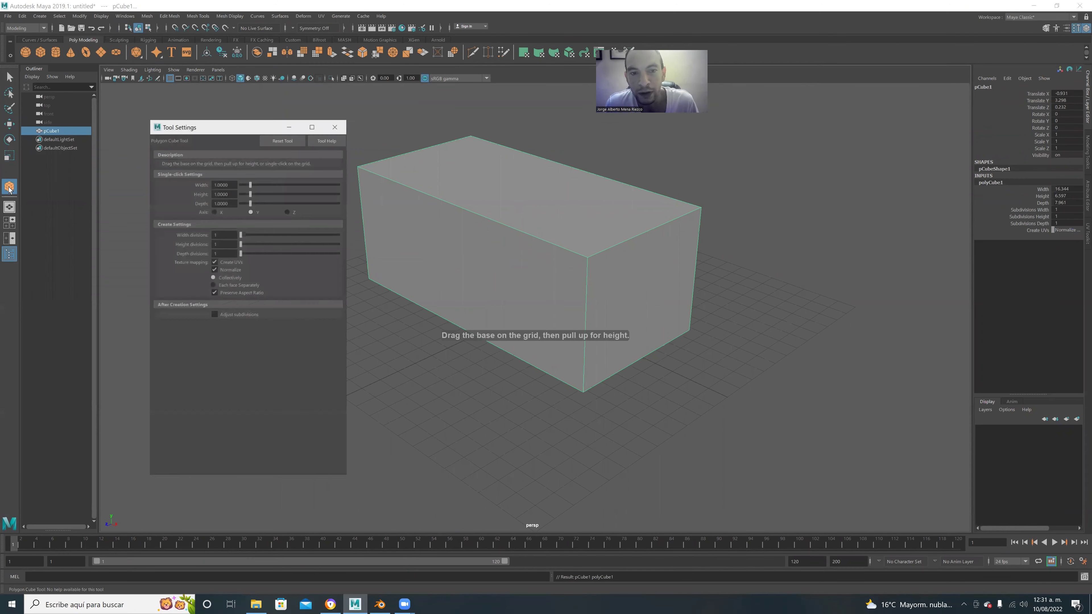
{"action": "left_click", "coordinate": [379, 605]}
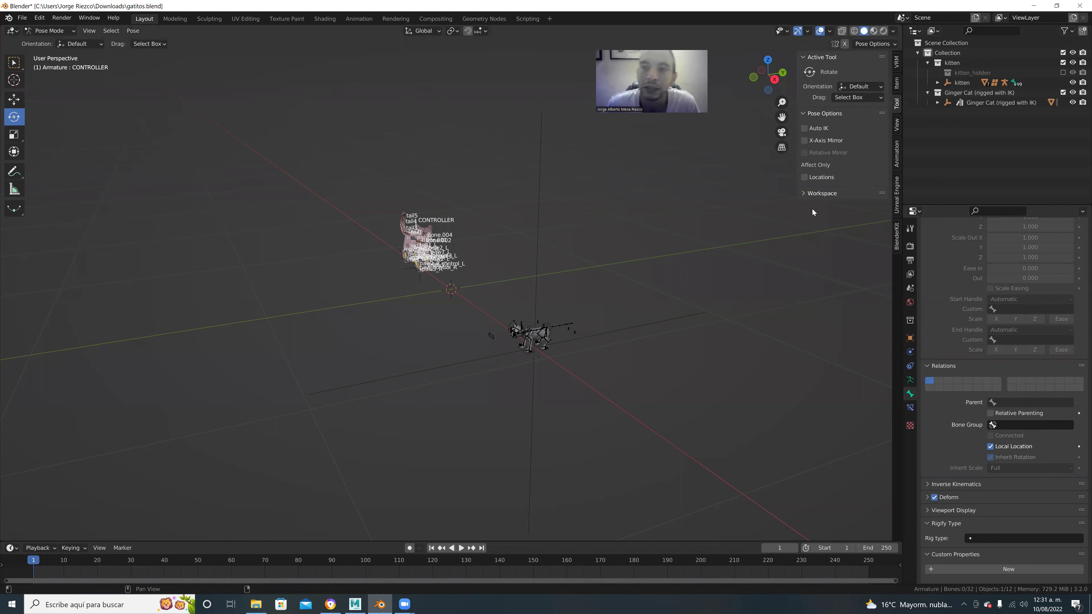
Frame the cat and switch the kitten rig from Pose Mode to Object Mode
{"action": "scroll", "coordinate": [662, 248], "scroll_direction": "up", "scroll_amount": 5}
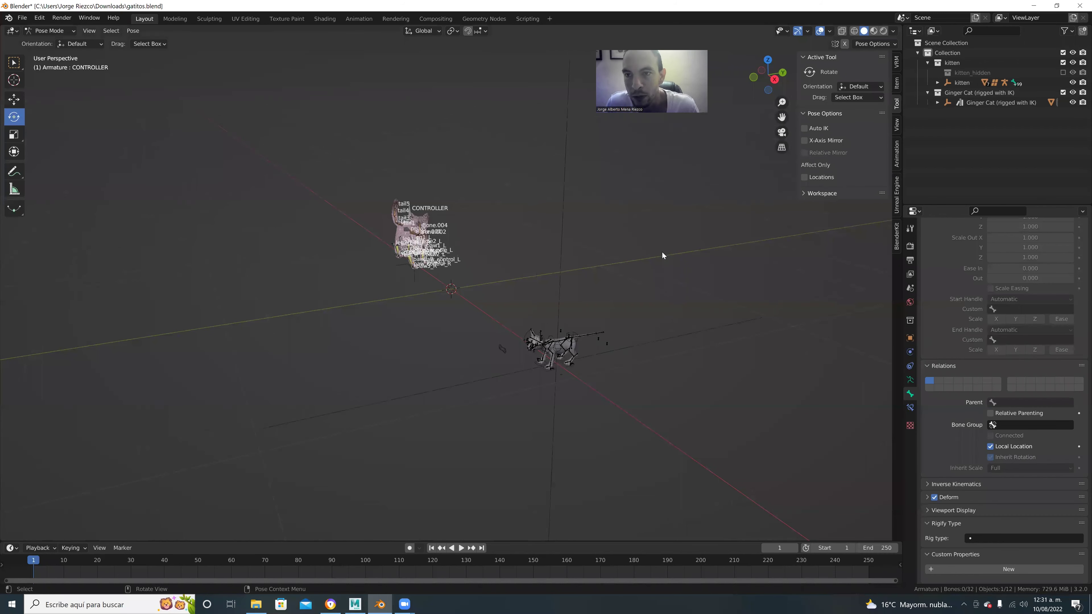
{"action": "scroll", "coordinate": [546, 219], "scroll_direction": "down", "scroll_amount": 3}
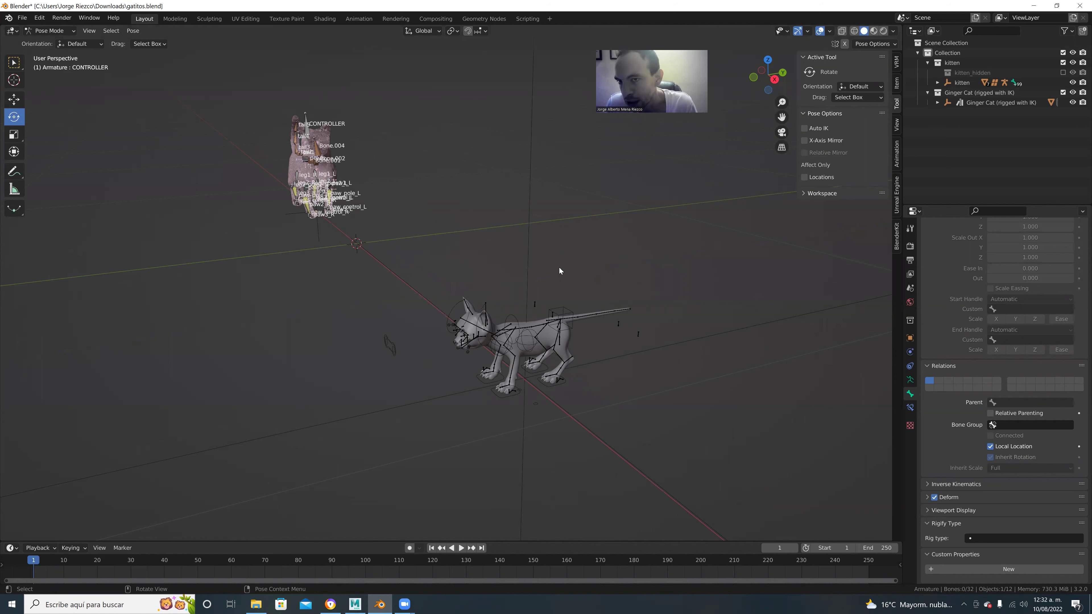
{"action": "middle_click_drag", "start_coordinate": [602, 396], "coordinate": [518, 338], "text": "shift"}
{"action": "scroll", "coordinate": [511, 334], "scroll_direction": "up", "scroll_amount": 8}
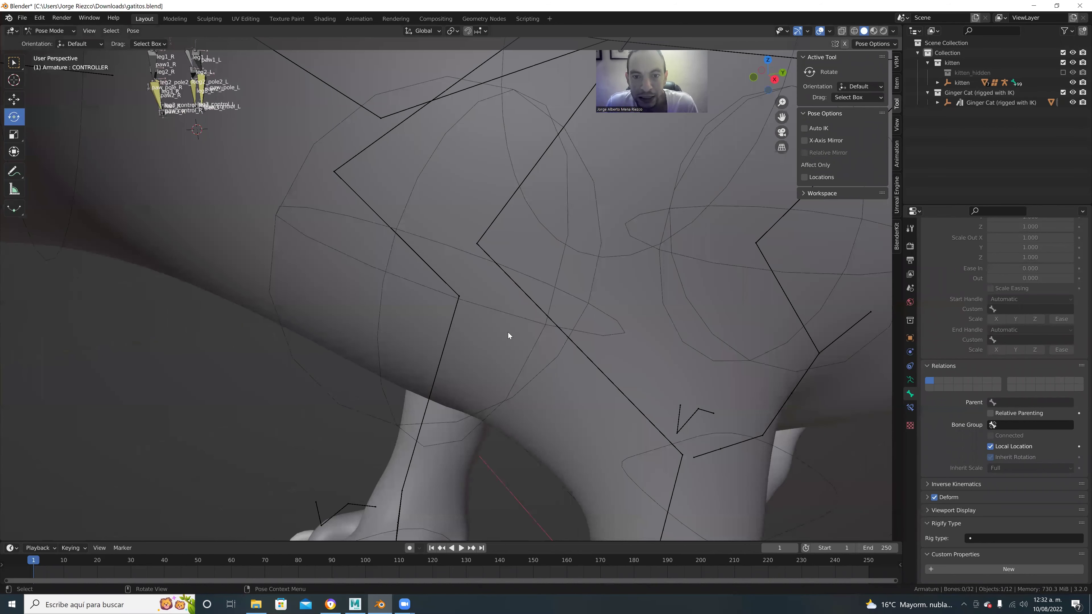
{"action": "scroll", "coordinate": [412, 232], "scroll_direction": "down", "scroll_amount": 8}
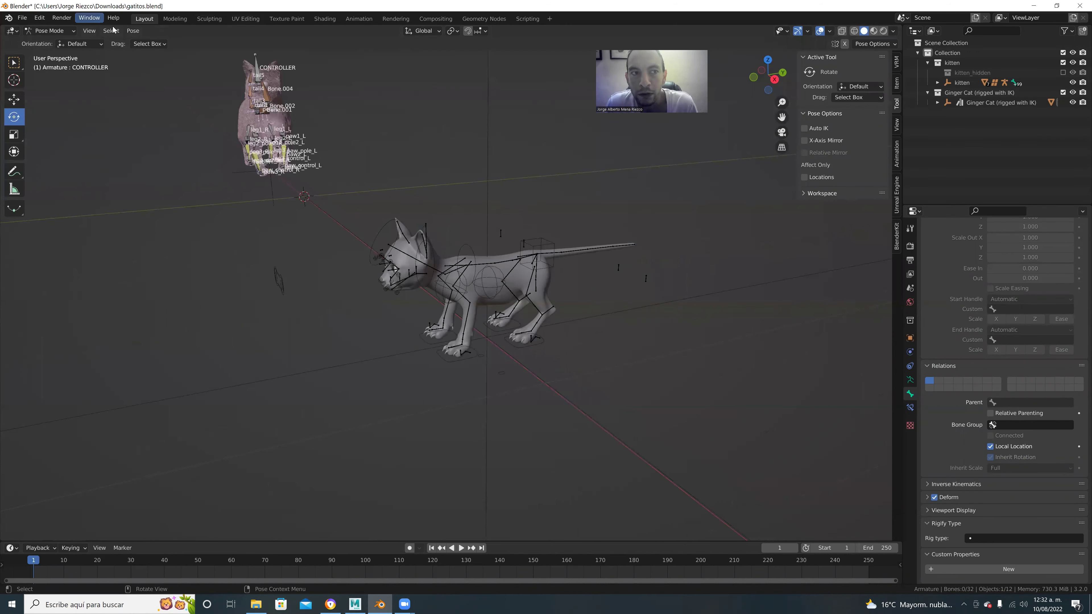
{"action": "left_click", "coordinate": [50, 30]}
{"action": "left_click", "coordinate": [52, 40]}
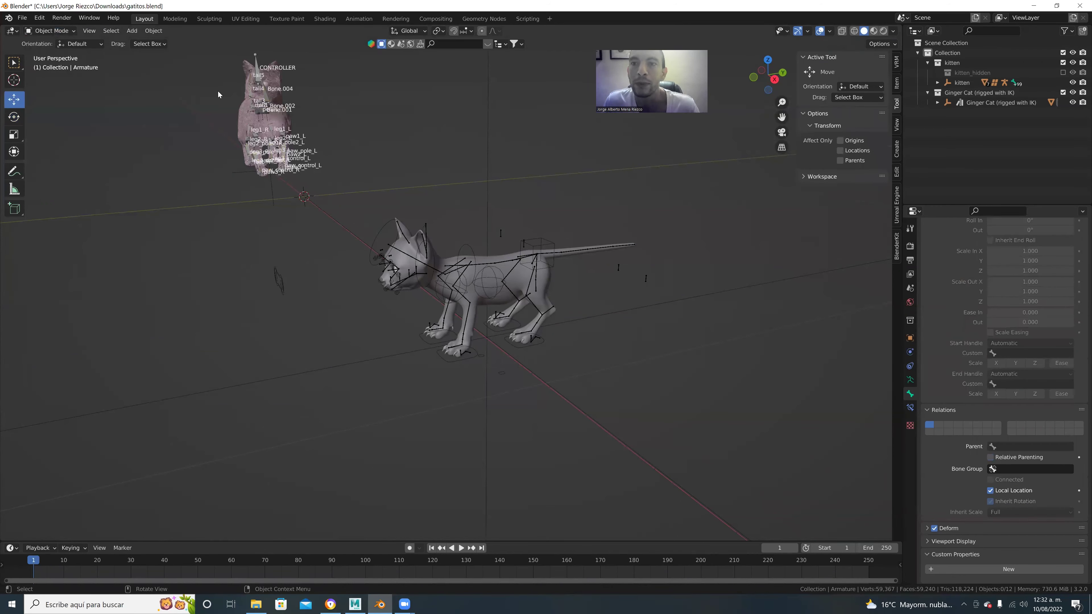
Filter the Preferences add-ons by 'rig' to confirm Rigify is enabled, then close Preferences
{"action": "left_click", "coordinate": [23, 18]}
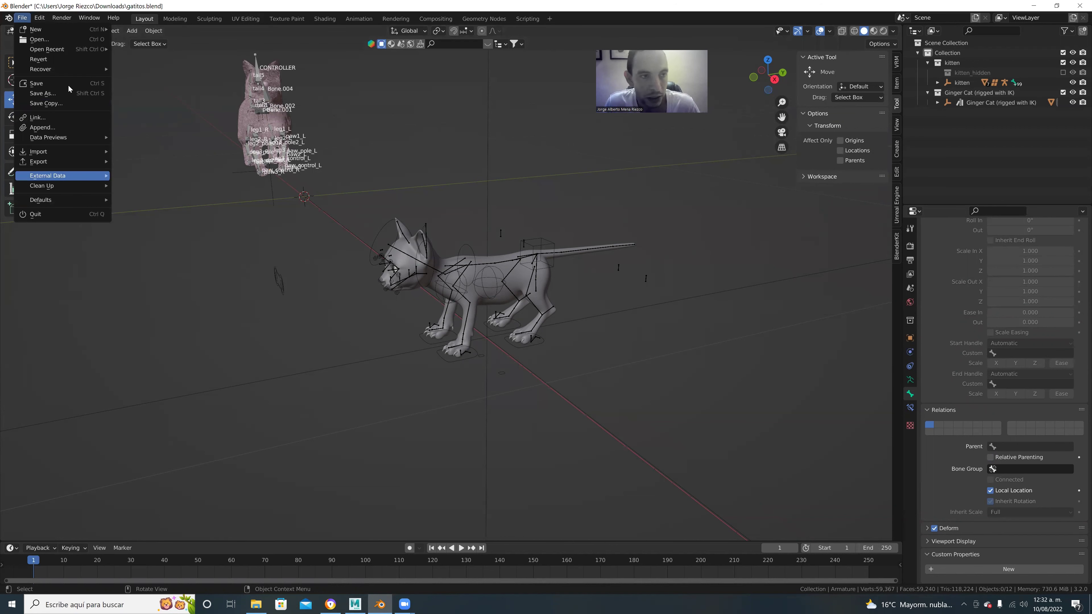
{"action": "left_click", "coordinate": [40, 17]}
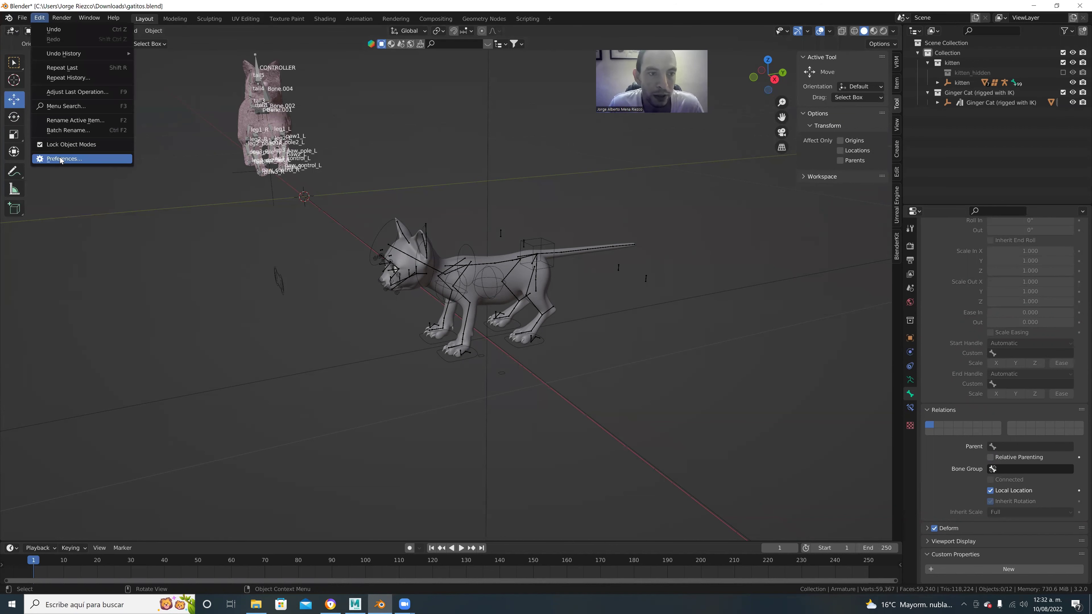
{"action": "left_click", "coordinate": [61, 160]}
{"action": "left_click", "coordinate": [37, 118]}
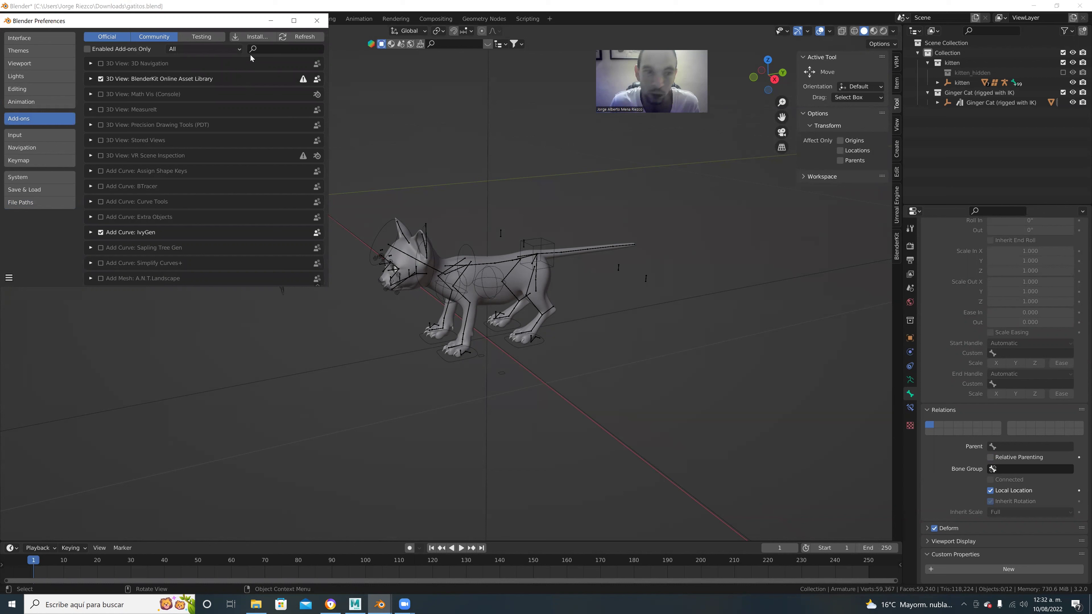
{"action": "left_click", "coordinate": [270, 49]}
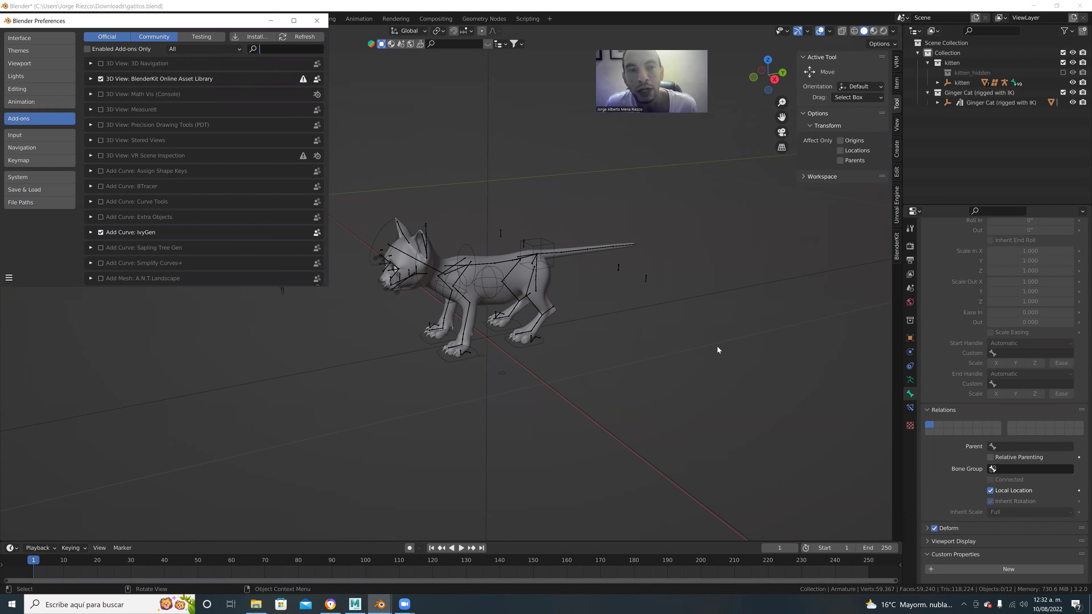
{"action": "type", "text": "rig"}
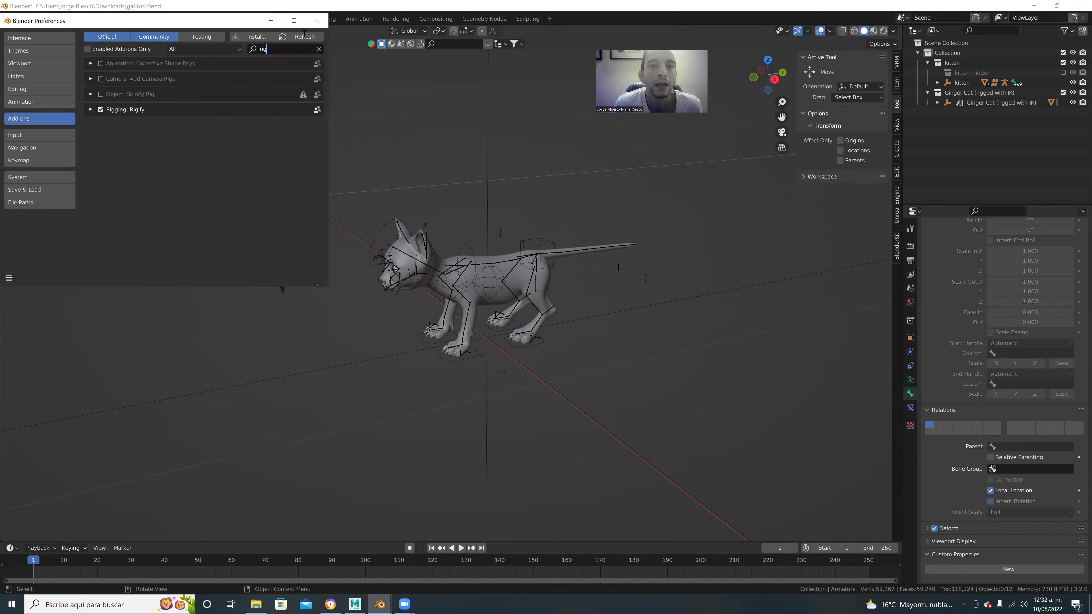
{"action": "left_click", "coordinate": [323, 20]}
Add a Suzanne monkey mesh, view it, then delete it again
{"action": "left_click", "coordinate": [134, 31]}
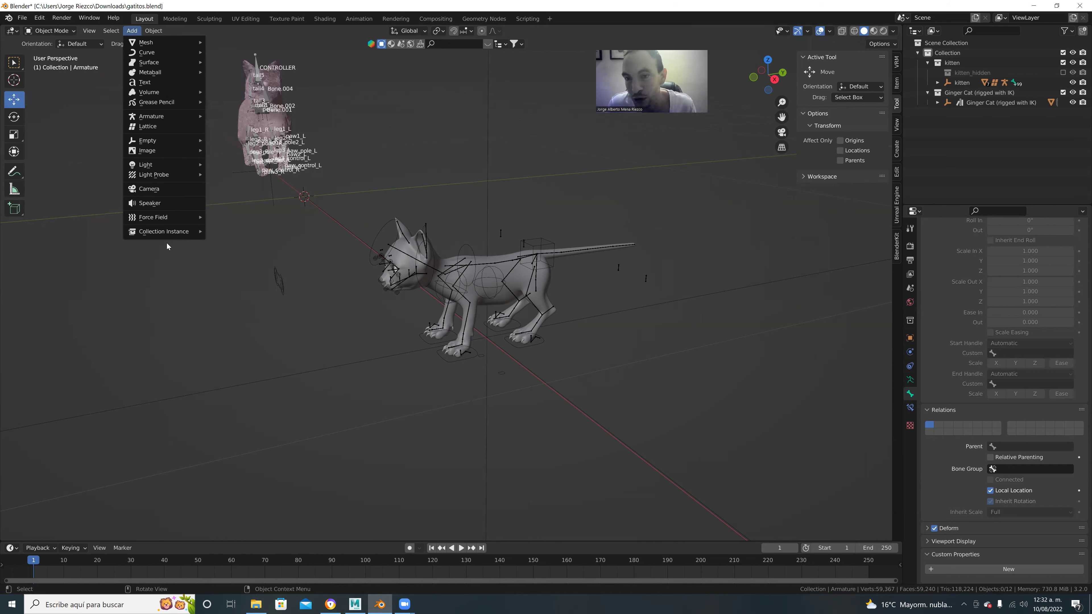
{"action": "mouse_move", "coordinate": [180, 40]}
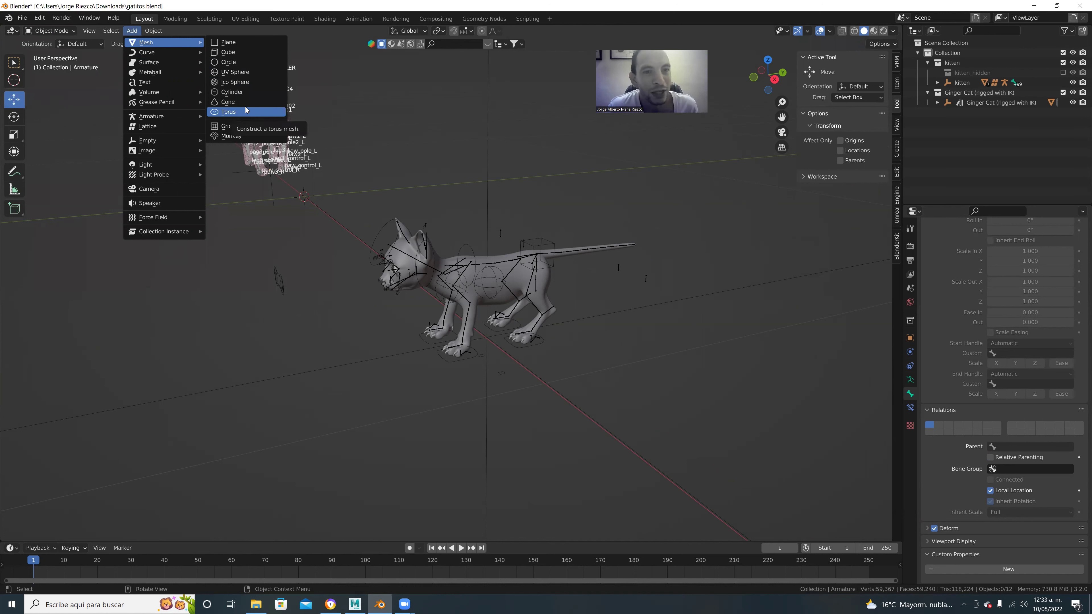
{"action": "left_click", "coordinate": [243, 140]}
{"action": "middle_click_drag", "start_coordinate": [345, 224], "coordinate": [370, 250]}
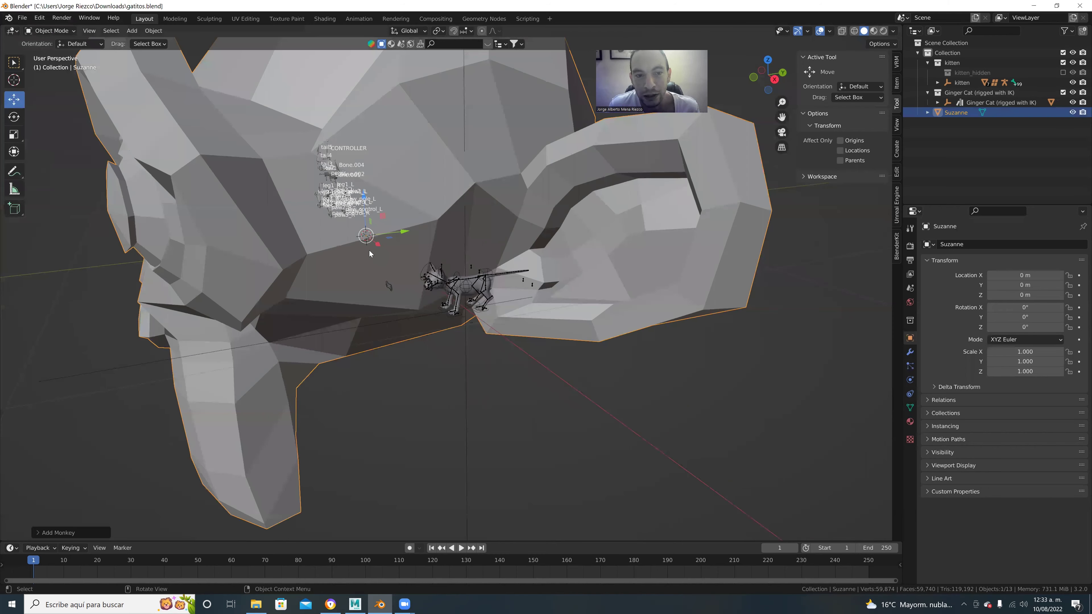
{"action": "scroll", "coordinate": [260, 159], "scroll_direction": "down", "scroll_amount": 5}
{"action": "scroll", "coordinate": [264, 161], "scroll_direction": "up", "scroll_amount": 2}
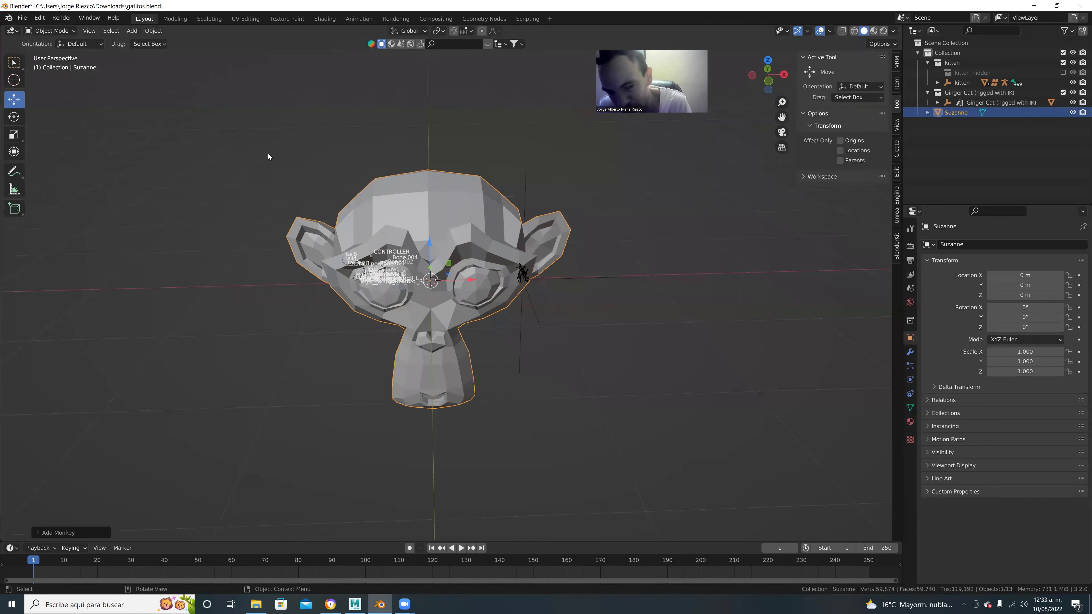
{"action": "key", "text": "Delete"}
{"action": "middle_click_drag", "start_coordinate": [658, 189], "coordinate": [323, 177]}
Add a Human (Meta-Rig) armature to the scene
{"action": "left_click", "coordinate": [131, 31]}
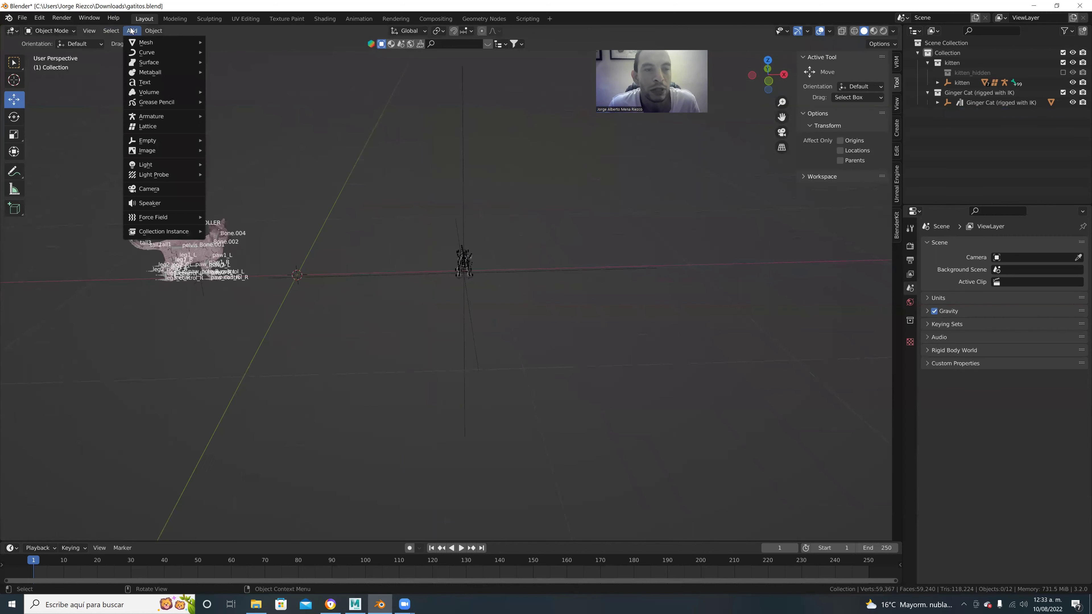
{"action": "mouse_move", "coordinate": [172, 120]}
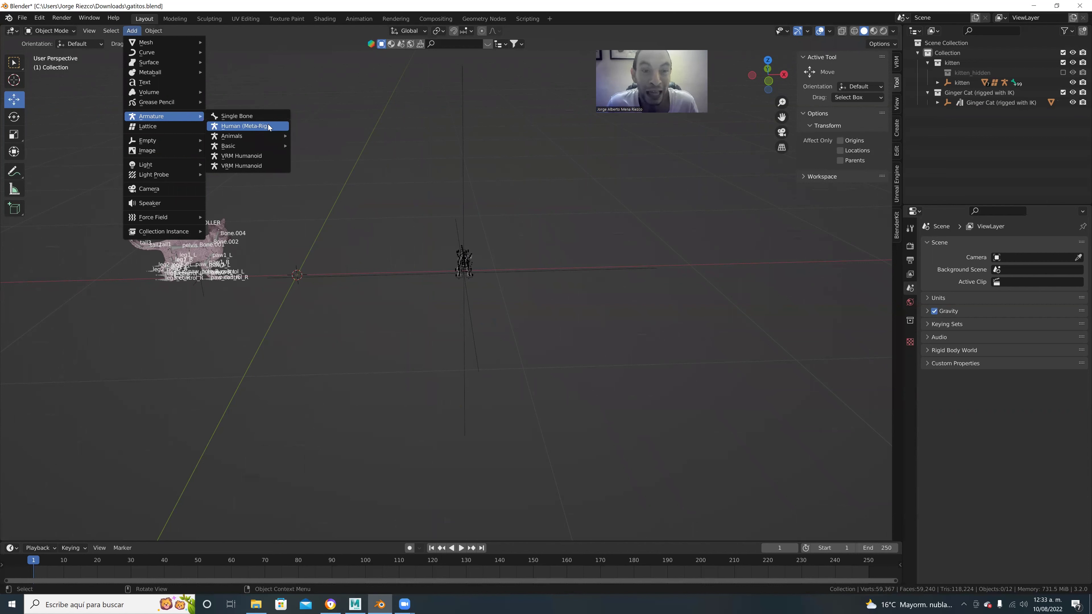
{"action": "left_click", "coordinate": [268, 126]}
{"action": "scroll", "coordinate": [277, 127], "scroll_direction": "down", "scroll_amount": 3}
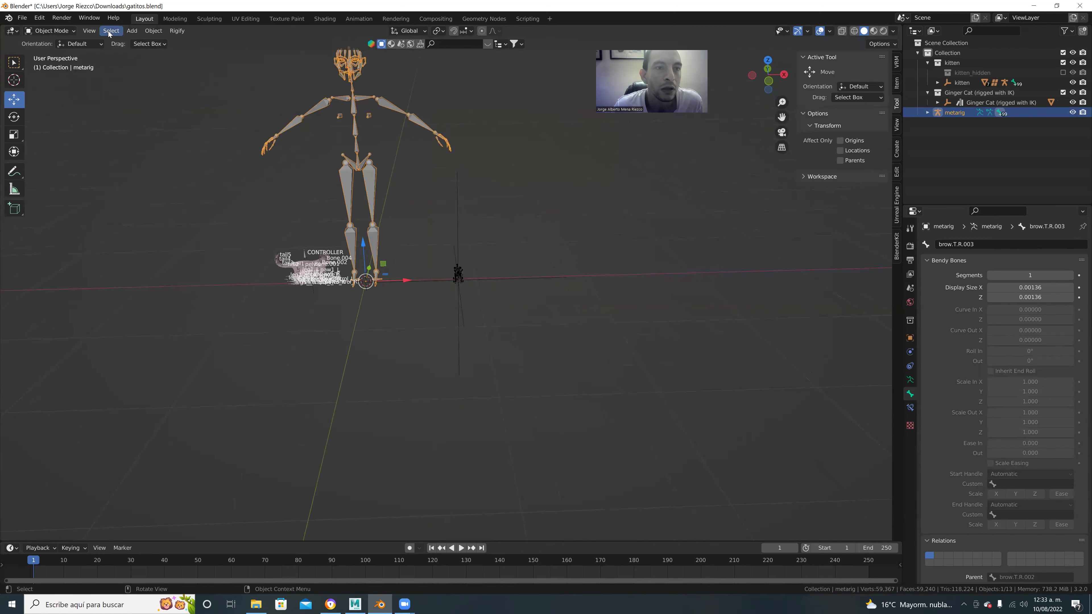
Add a Basic Human (Meta-Rig) and move it to the right along X
{"action": "left_click", "coordinate": [131, 31]}
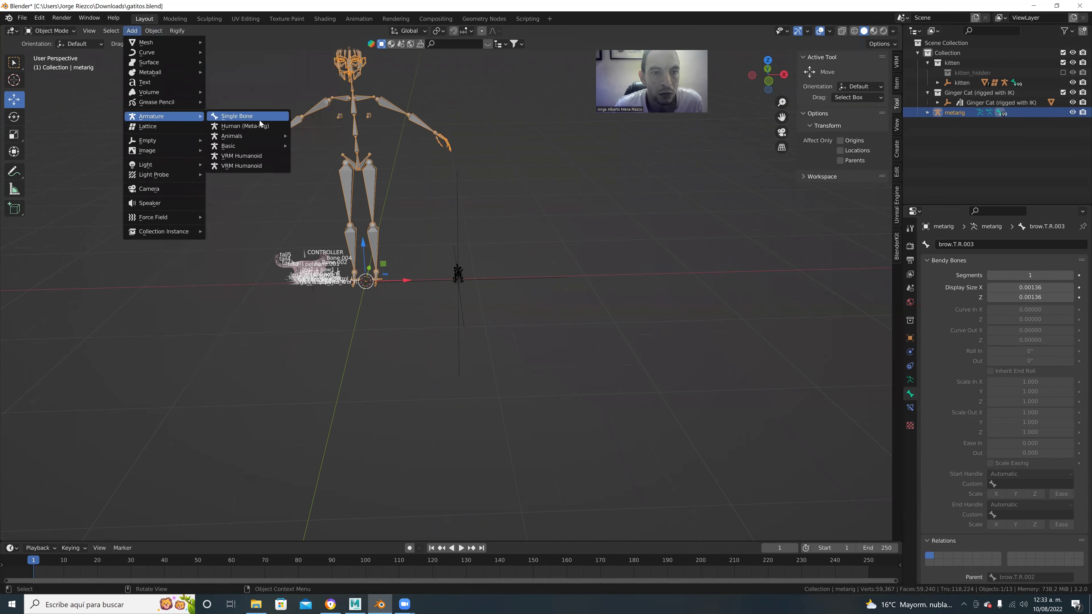
{"action": "mouse_move", "coordinate": [256, 148]}
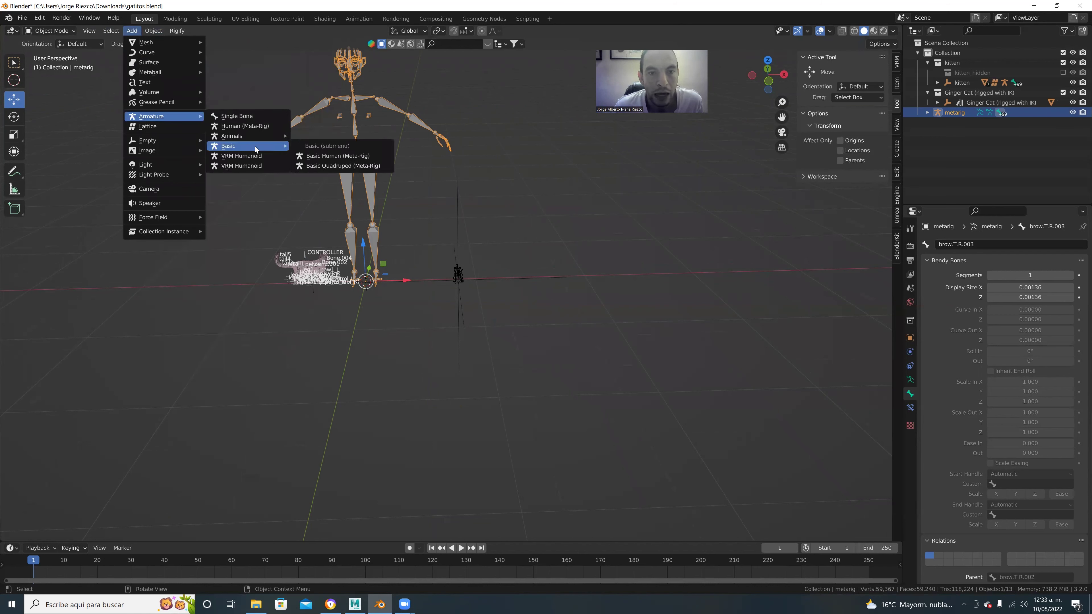
{"action": "left_click", "coordinate": [338, 155]}
{"action": "left_click_drag", "start_coordinate": [407, 283], "coordinate": [616, 280]}
{"action": "scroll", "coordinate": [490, 142], "scroll_direction": "down", "scroll_amount": 2}
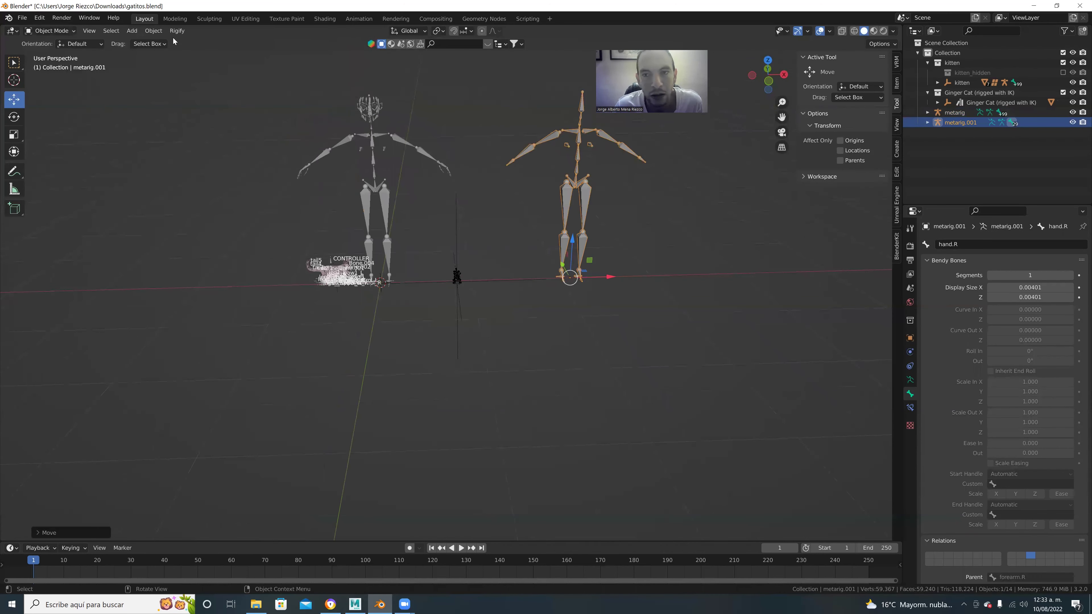
Add a Basic Quadruped (Meta-Rig), move it right along X, then undo the move
{"action": "scroll", "coordinate": [490, 142], "scroll_direction": "down", "scroll_amount": 2}
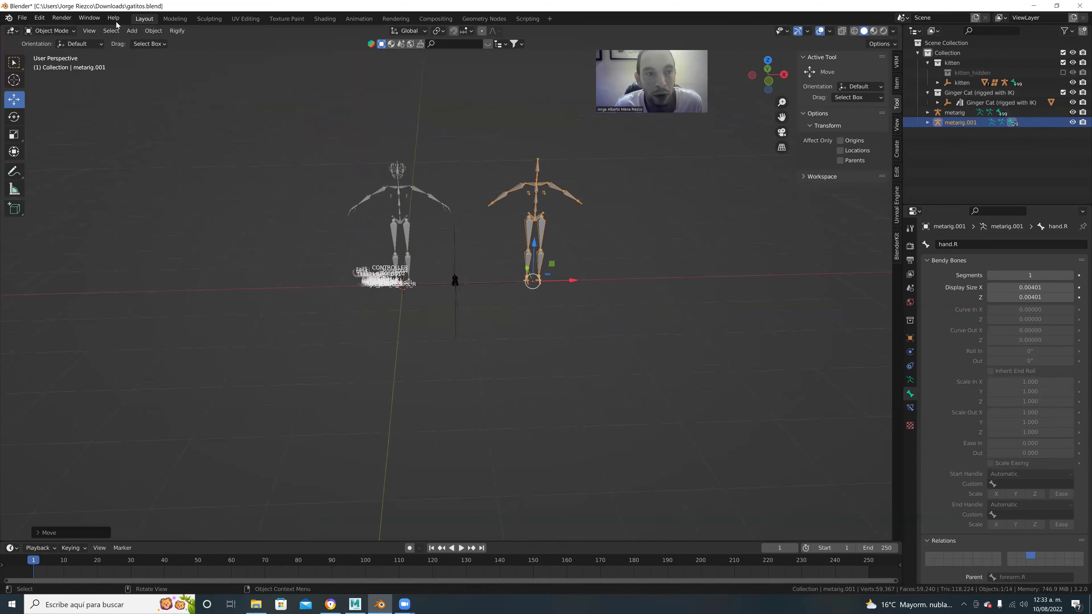
{"action": "left_click", "coordinate": [132, 30]}
{"action": "mouse_move", "coordinate": [172, 116]}
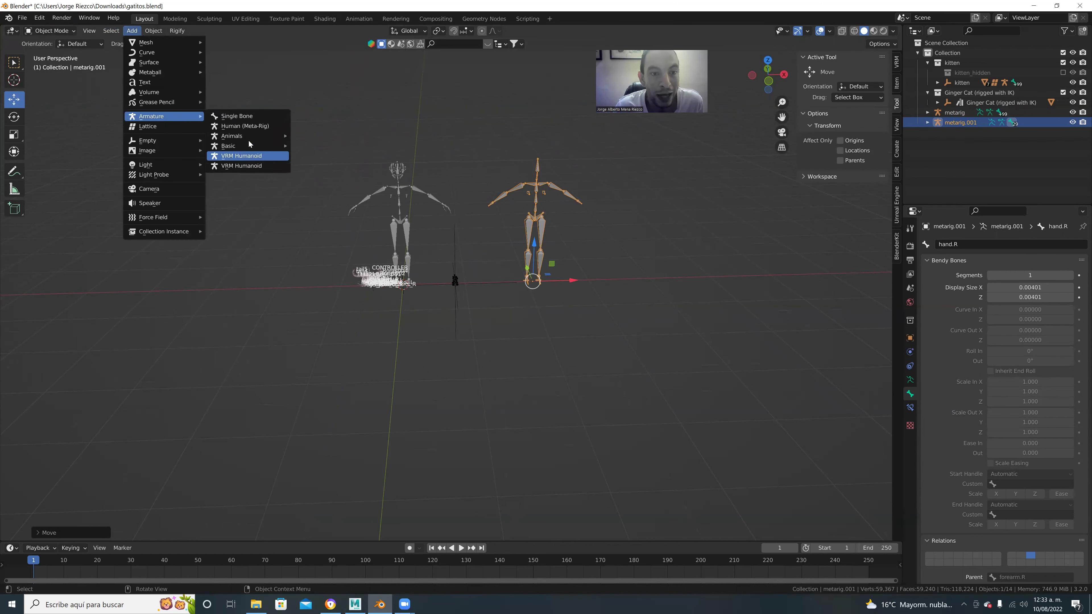
{"action": "mouse_move", "coordinate": [247, 146]}
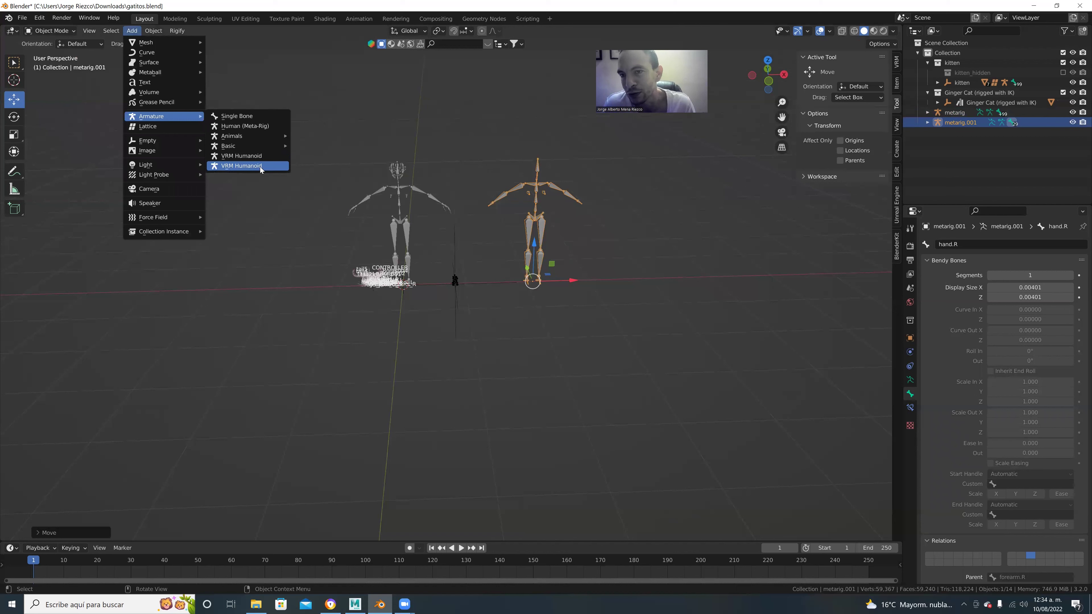
{"action": "left_click", "coordinate": [132, 32]}
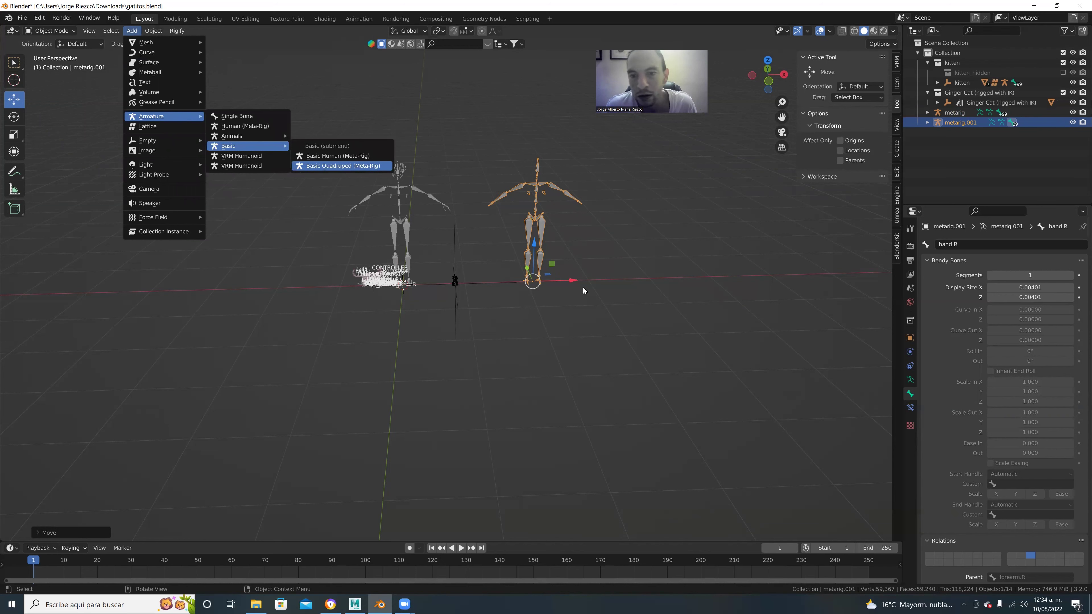
{"action": "key", "text": "Return"}
{"action": "left_click_drag", "start_coordinate": [447, 287], "coordinate": [715, 282]}
{"action": "middle_click_drag", "start_coordinate": [463, 192], "coordinate": [409, 211]}
{"action": "scroll", "coordinate": [532, 217], "scroll_direction": "up", "scroll_amount": 3}
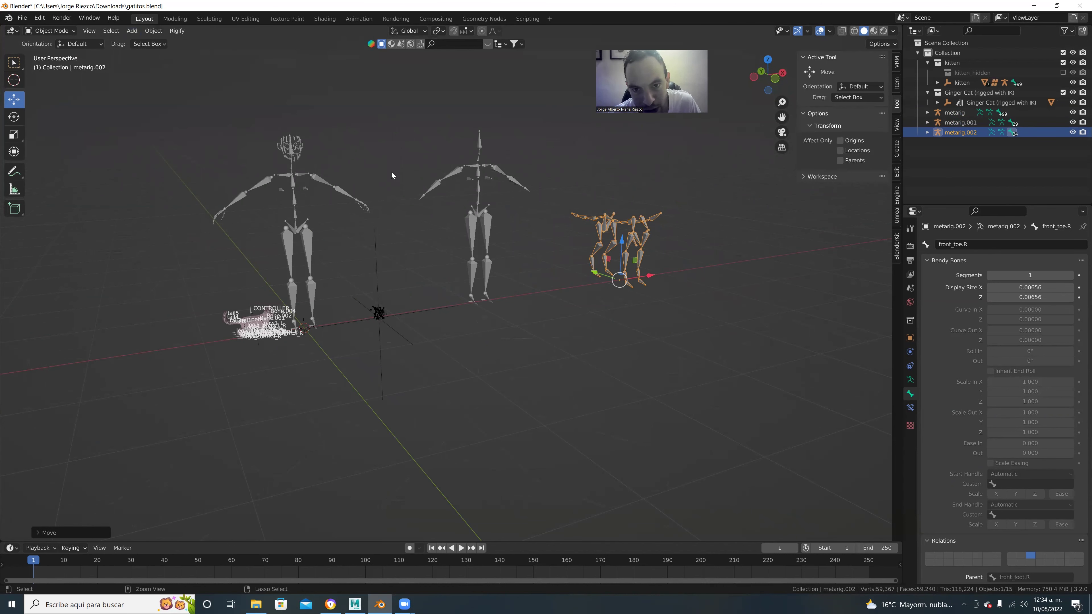
{"action": "key", "text": "ctrl+z"}
Undo the added meta-rigs and reframe the view around the pink kitten
{"action": "key", "text": "ctrl+z"}
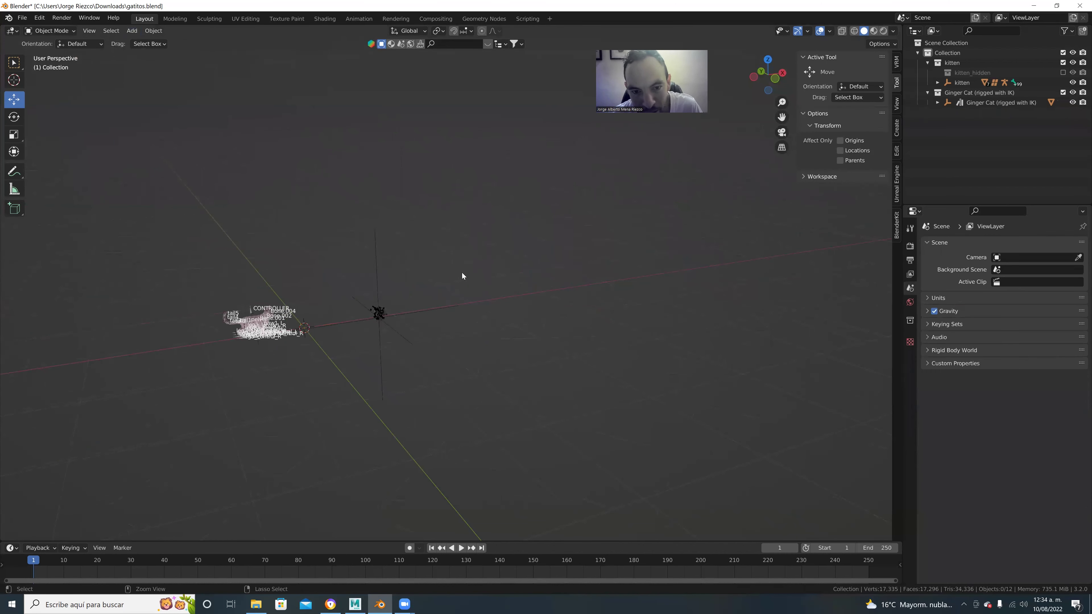
{"action": "key", "text": "ctrl+z"}
{"action": "key", "text": "KP_3"}
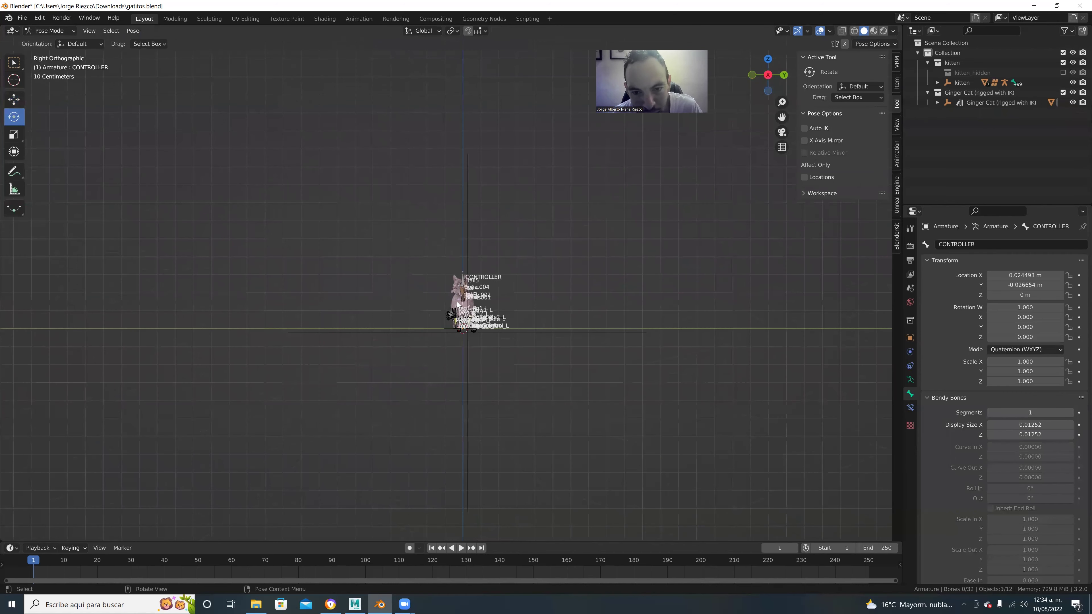
{"action": "scroll", "coordinate": [450, 300], "scroll_direction": "up", "scroll_amount": 3}
{"action": "middle_click_drag", "start_coordinate": [298, 276], "coordinate": [434, 323]}
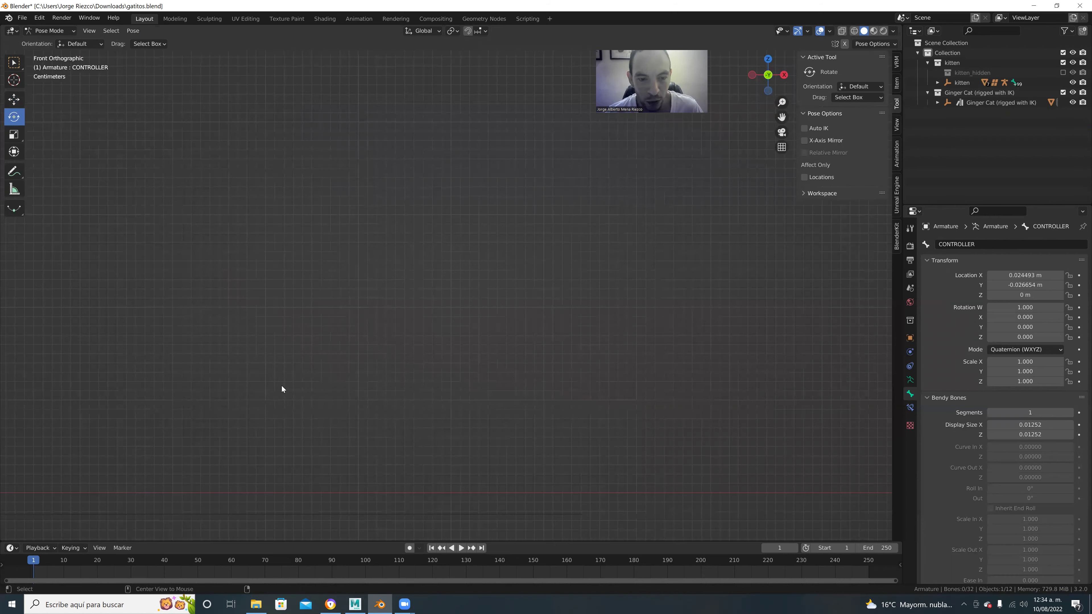
{"action": "middle_click_drag", "start_coordinate": [270, 390], "coordinate": [307, 324]}
{"action": "scroll", "coordinate": [313, 341], "scroll_direction": "up", "scroll_amount": 2}
{"action": "scroll", "coordinate": [305, 321], "scroll_direction": "up", "scroll_amount": 1}
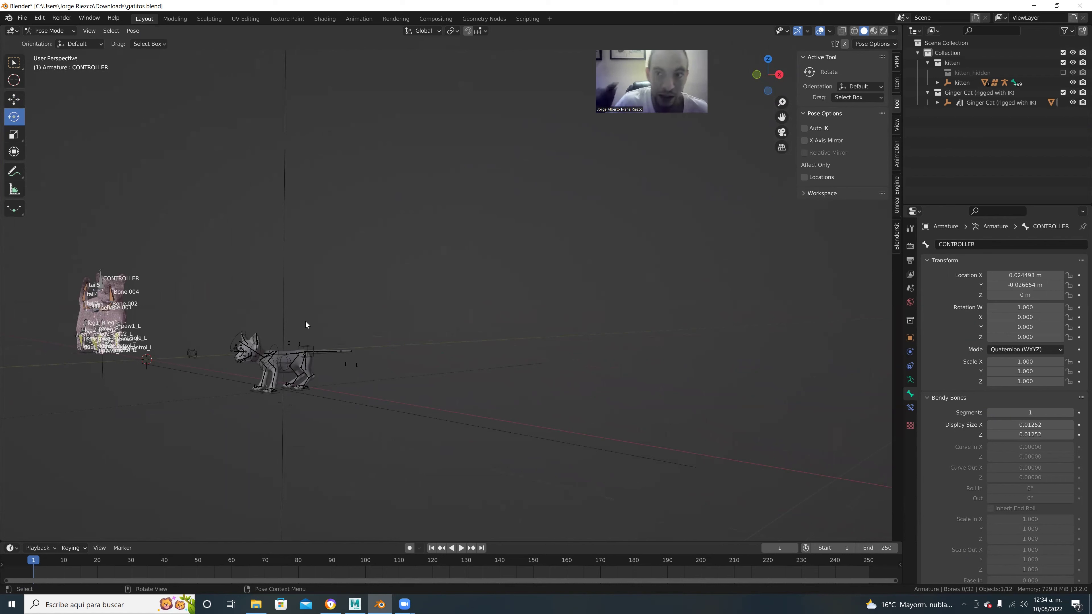
{"action": "scroll", "coordinate": [346, 356], "scroll_direction": "up", "scroll_amount": 2}
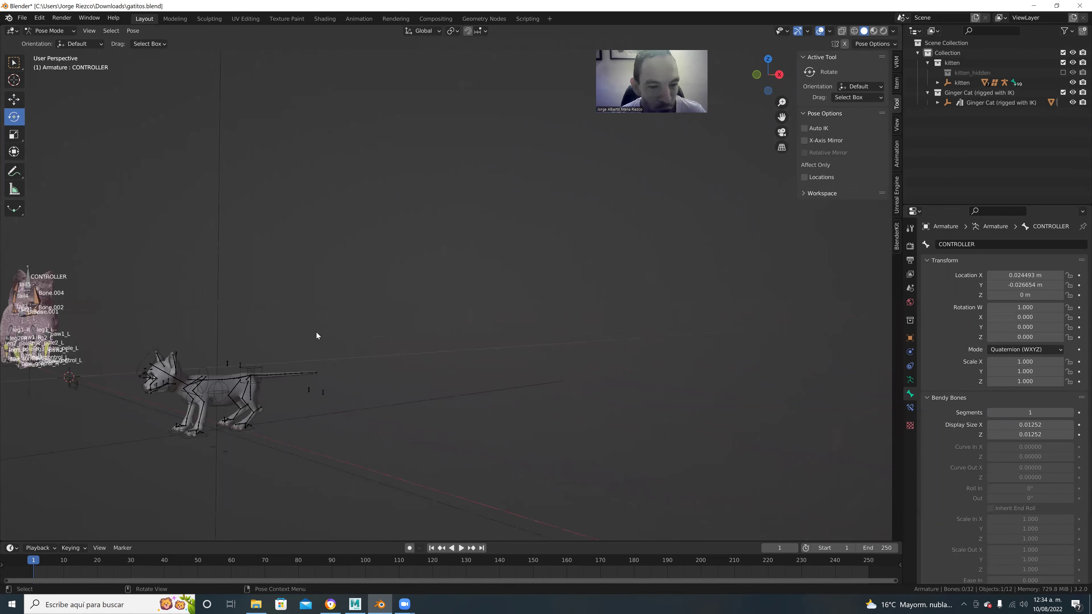
{"action": "middle_click_drag", "start_coordinate": [341, 353], "coordinate": [248, 424]}
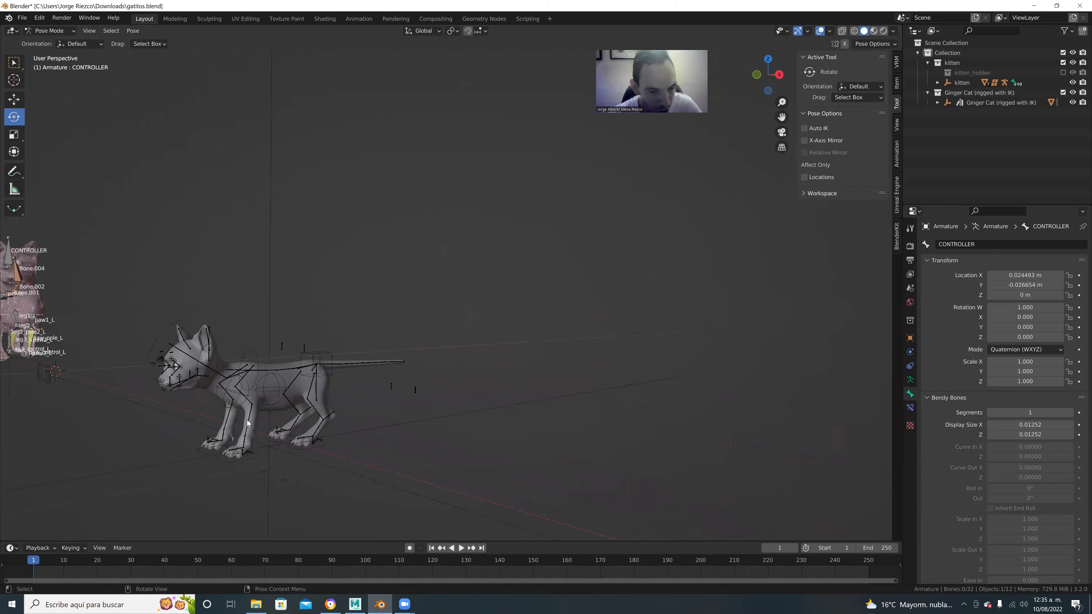
{"action": "middle_click_drag", "start_coordinate": [282, 382], "coordinate": [406, 462]}
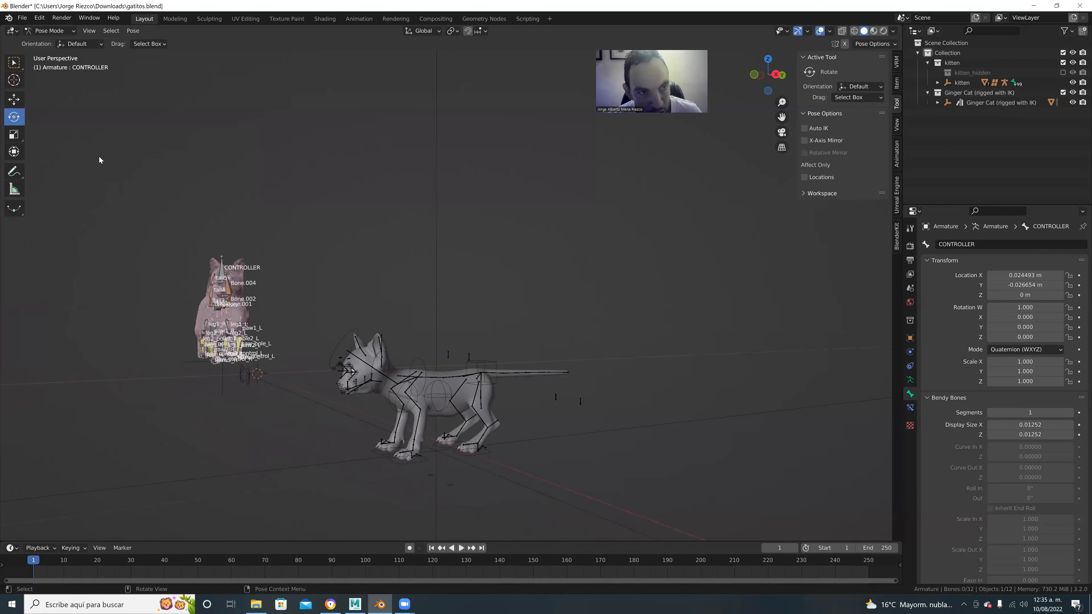
In Object Mode, select the kitten_rig_new armature and switch it to Pose Mode
{"action": "left_click", "coordinate": [61, 30]}
{"action": "left_click", "coordinate": [48, 38]}
{"action": "left_click", "coordinate": [356, 332]}
{"action": "left_click", "coordinate": [356, 325]}
{"action": "left_click", "coordinate": [49, 33]}
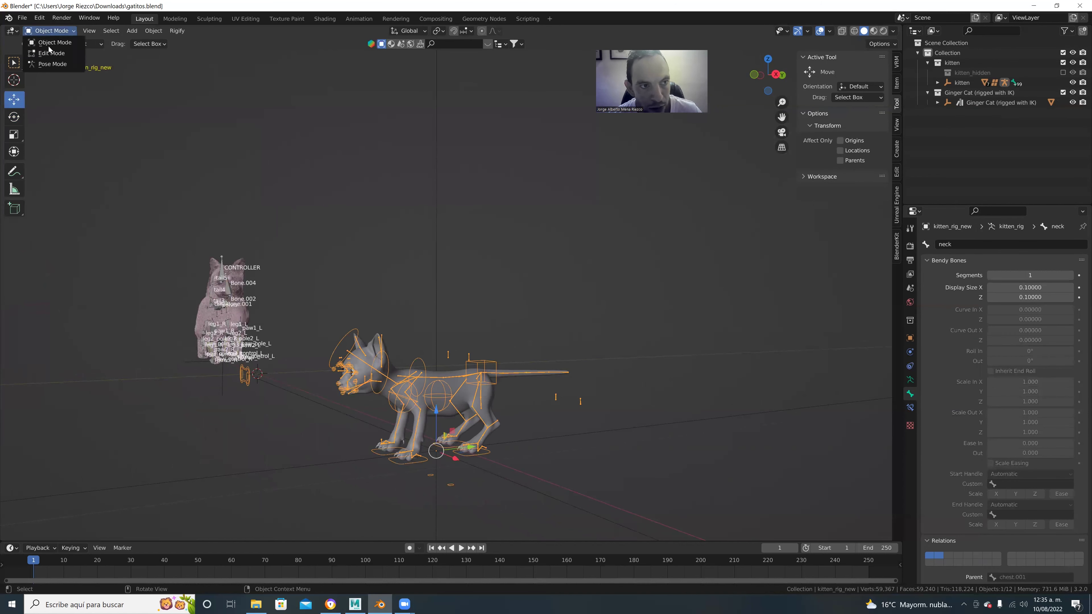
{"action": "left_click", "coordinate": [54, 65]}
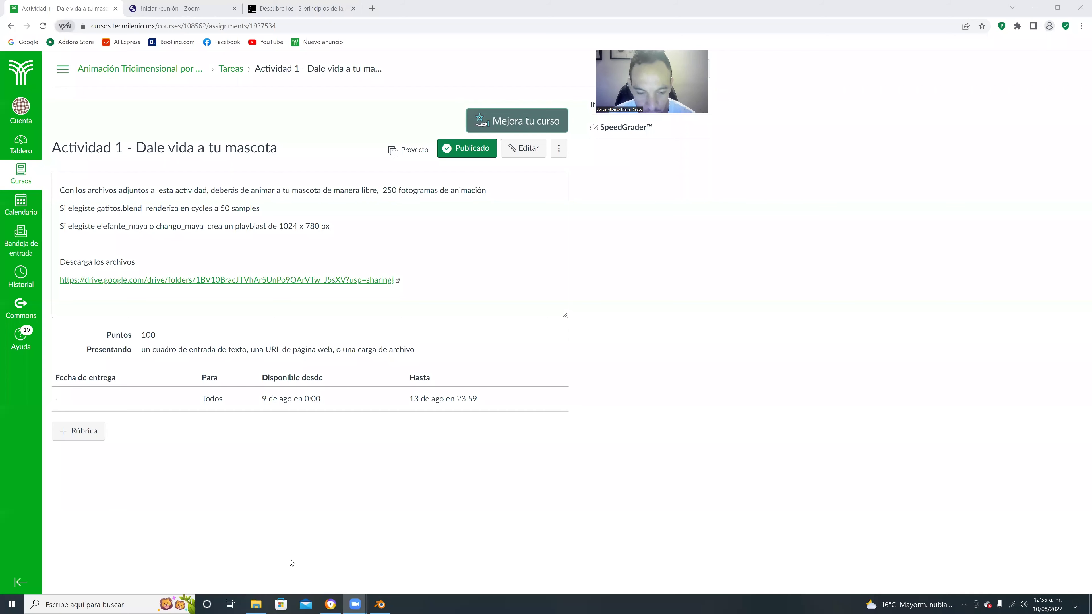
Bring the newly opened Blender window forward from the taskbar
{"action": "left_click", "coordinate": [373, 604]}
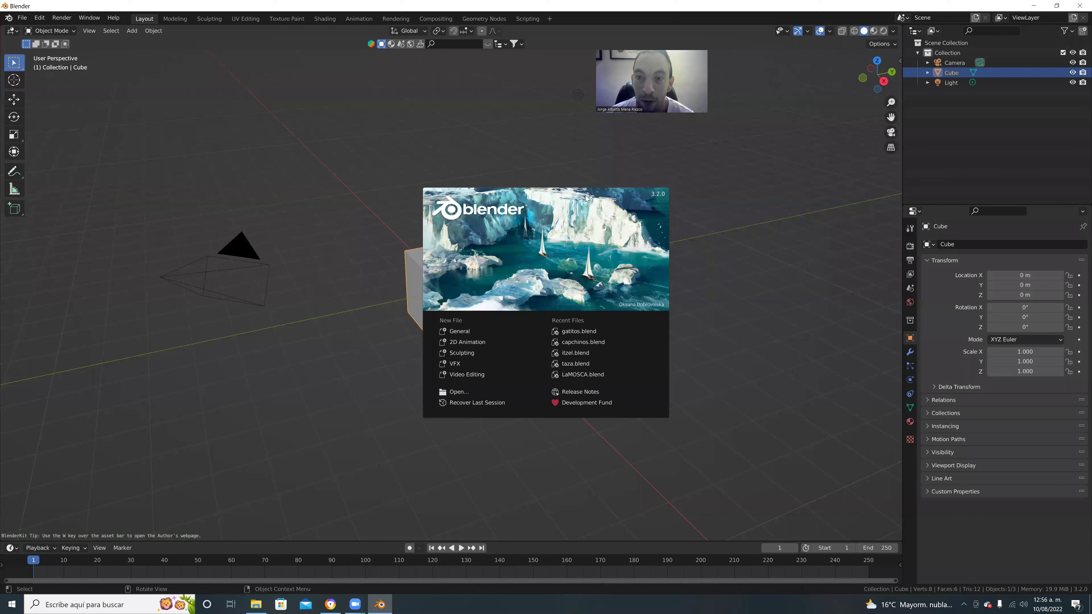
Dismiss the splash, deselect the cube, and open recent gatitos.blend without saving
{"action": "left_click", "coordinate": [483, 153]}
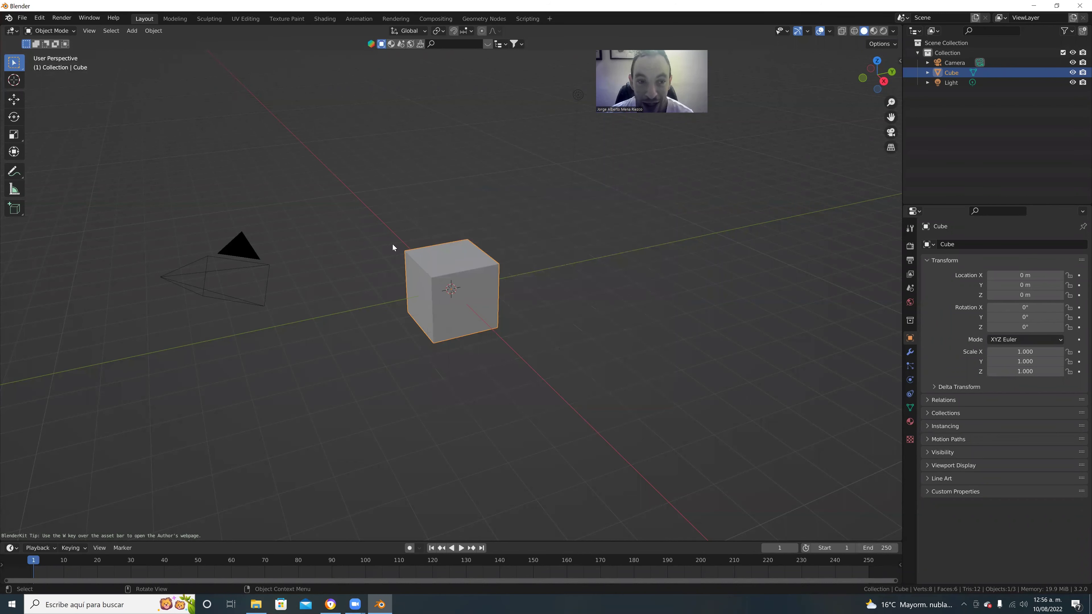
{"action": "left_click", "coordinate": [377, 169]}
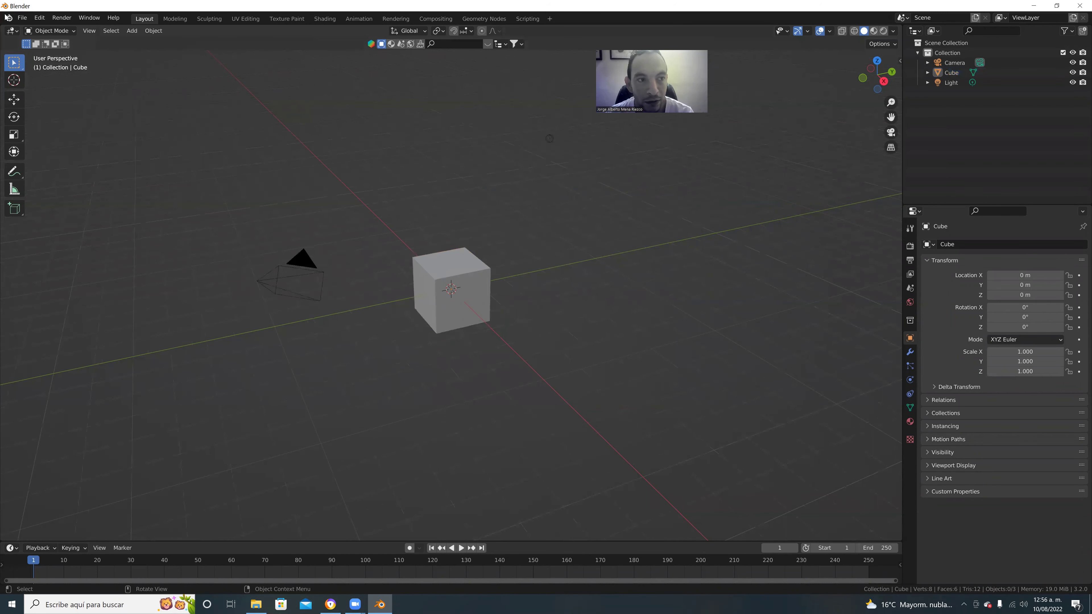
{"action": "left_click", "coordinate": [21, 18]}
{"action": "mouse_move", "coordinate": [96, 50]}
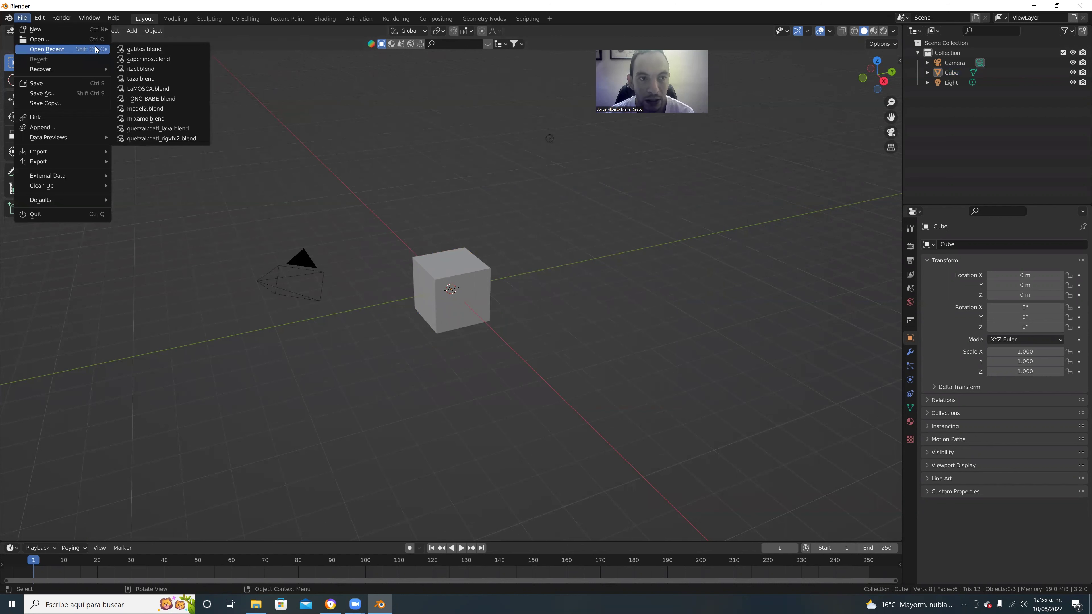
{"action": "left_click", "coordinate": [144, 49]}
{"action": "left_click", "coordinate": [586, 320]}
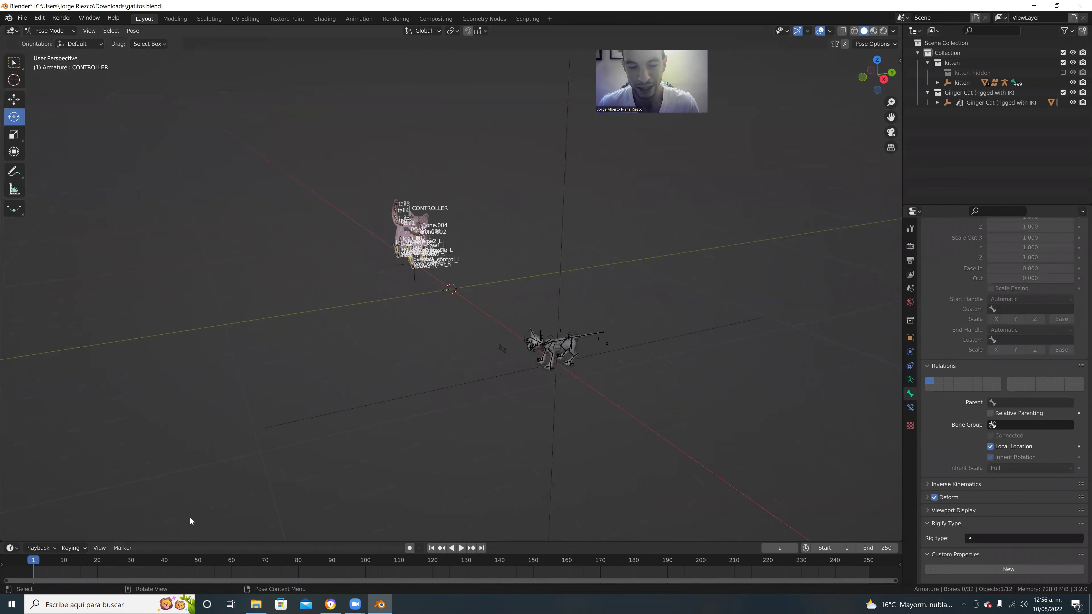
Play and stop the kitten animation, return to frame 0 and recentre the cat
{"action": "left_click", "coordinate": [461, 548]}
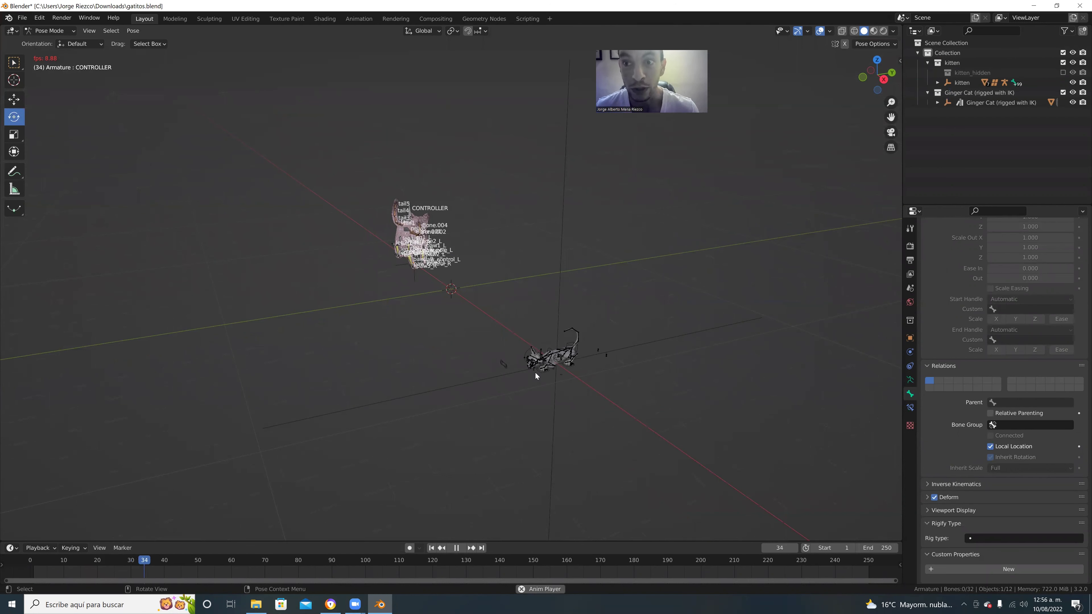
{"action": "key", "text": "space"}
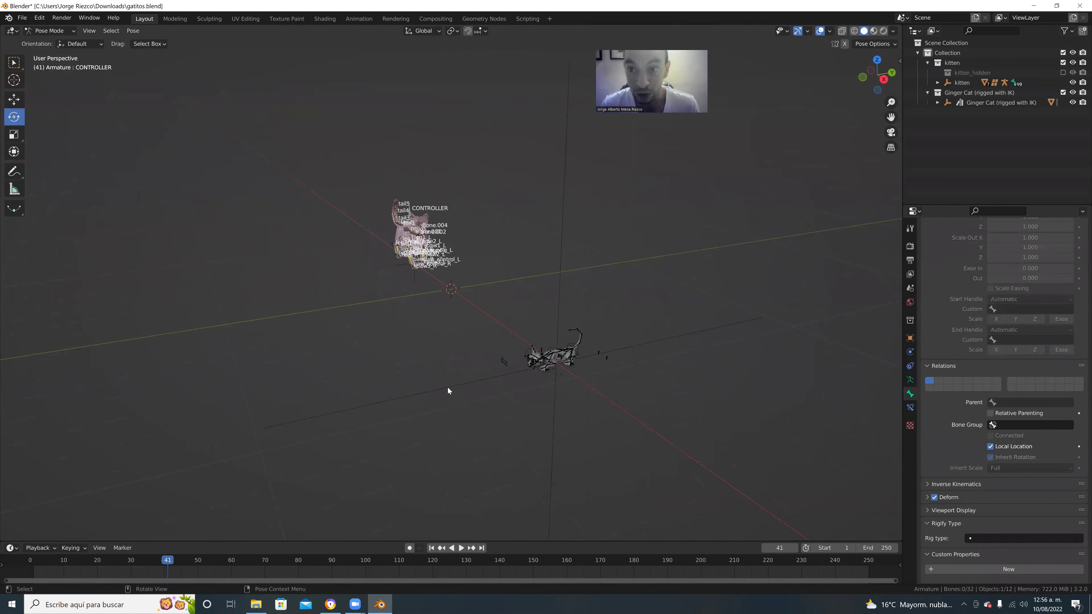
{"action": "left_click_drag", "start_coordinate": [500, 292], "coordinate": [690, 494]}
{"action": "left_click_drag", "start_coordinate": [145, 561], "coordinate": [9, 558]}
{"action": "key", "text": "space"}
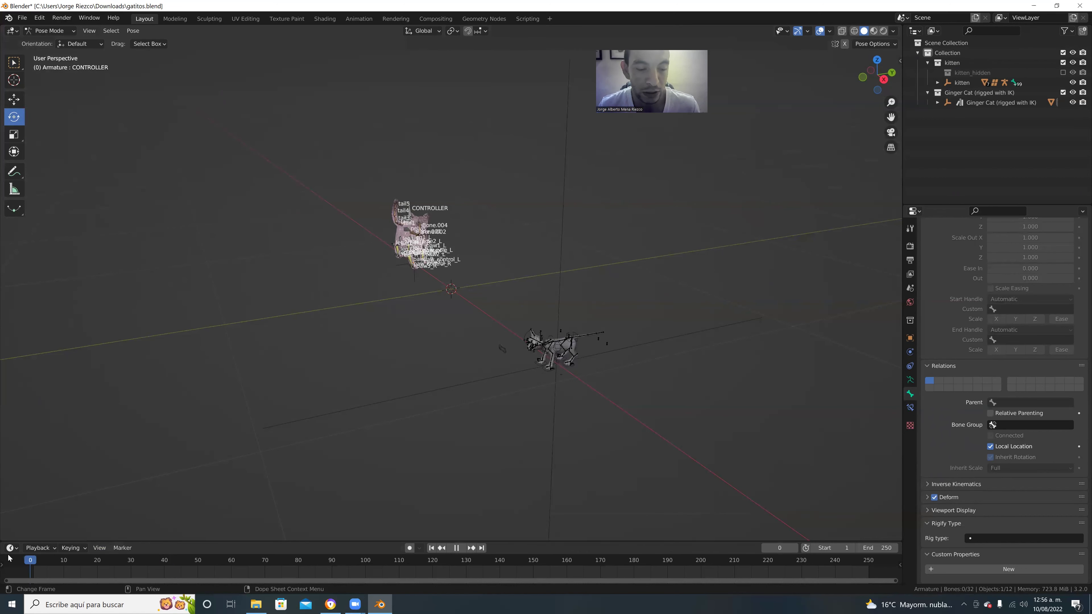
{"action": "scroll", "coordinate": [540, 387], "scroll_direction": "up", "scroll_amount": 4}
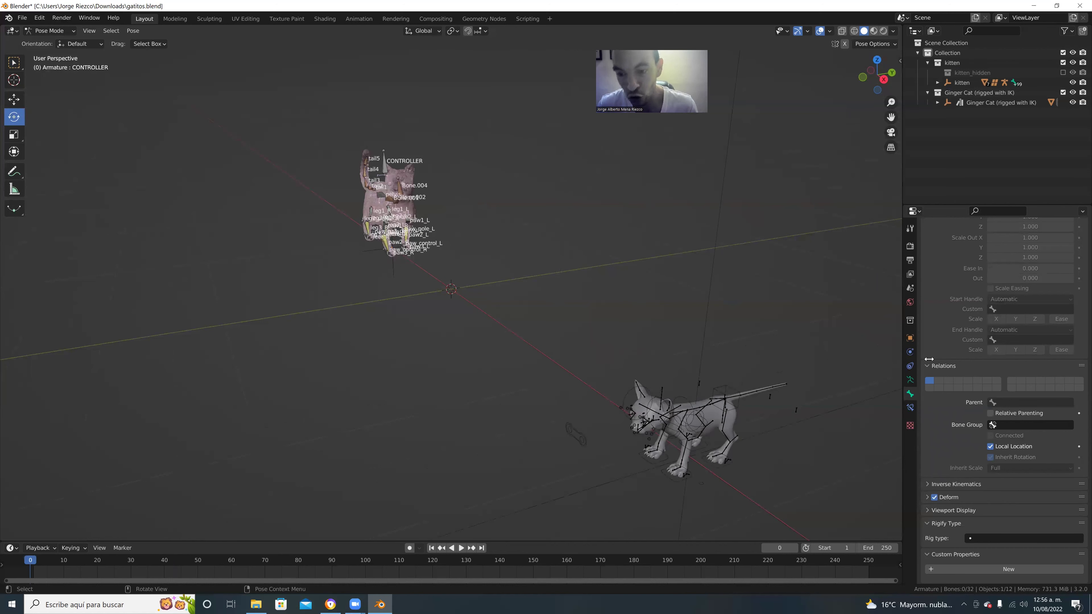
{"action": "middle_click_drag", "start_coordinate": [622, 334], "coordinate": [466, 354], "text": "shift"}
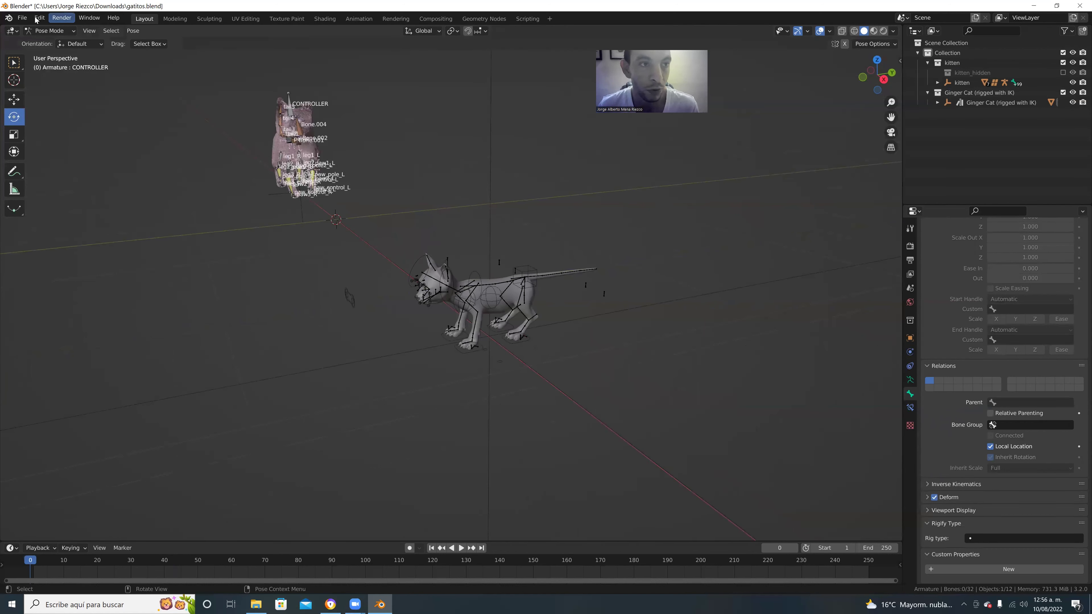
Pose kitten_rig_new, select bone paw_f.L, and show the Animation workspace's Dope Sheet
{"action": "left_click", "coordinate": [50, 30]}
{"action": "left_click", "coordinate": [48, 40]}
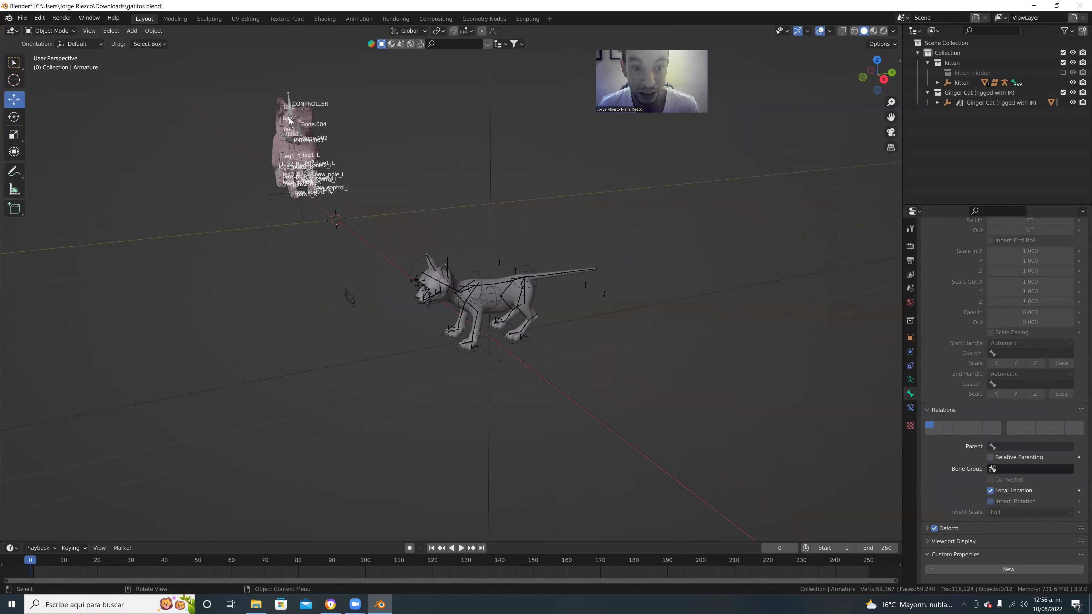
{"action": "left_click", "coordinate": [468, 352]}
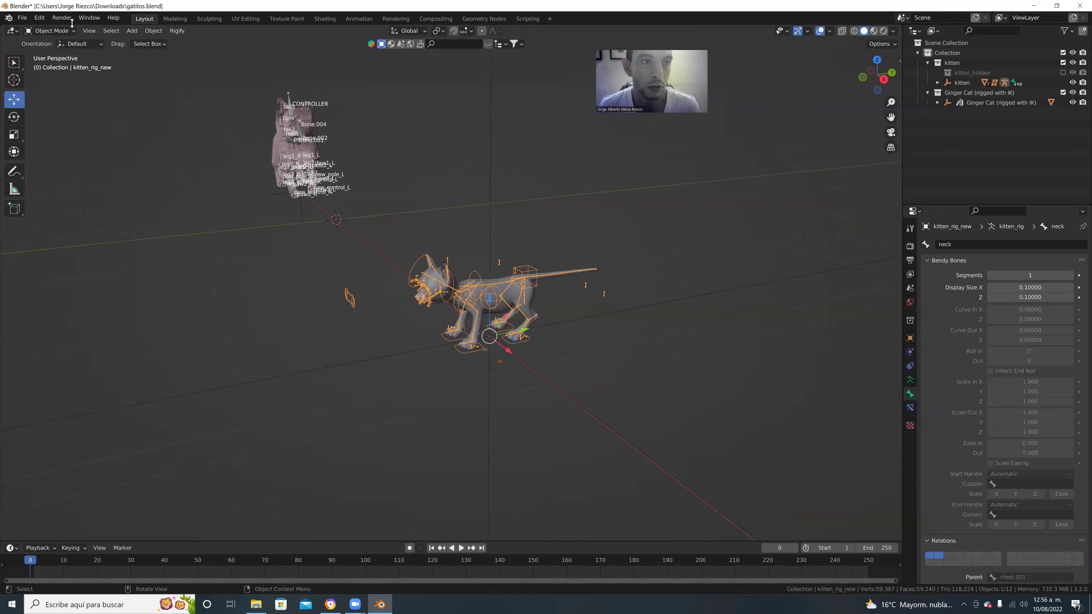
{"action": "left_click", "coordinate": [64, 30]}
{"action": "left_click", "coordinate": [48, 58]}
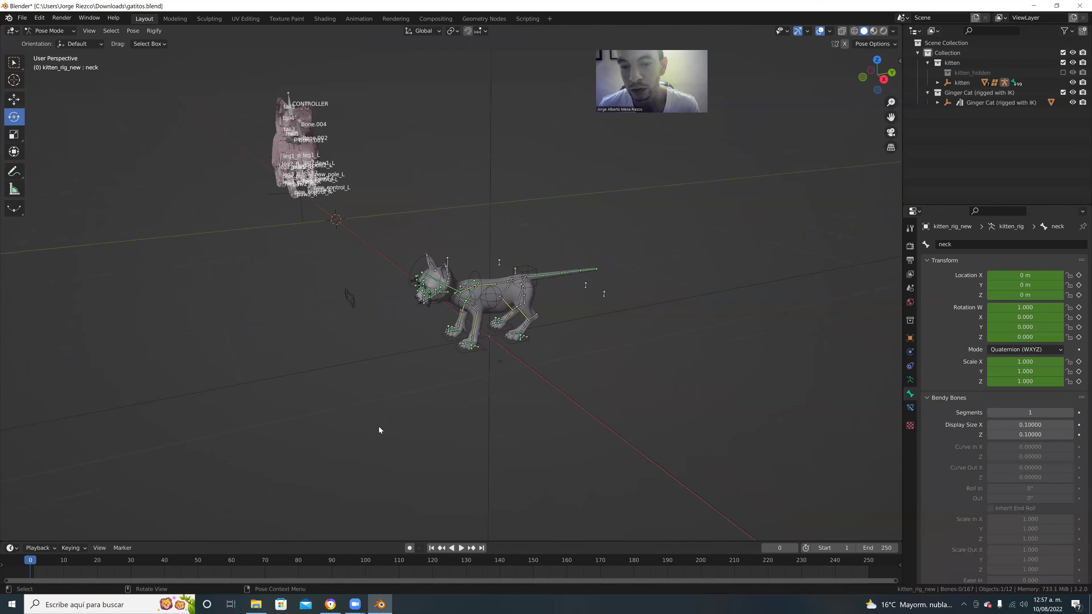
{"action": "left_click", "coordinate": [464, 357]}
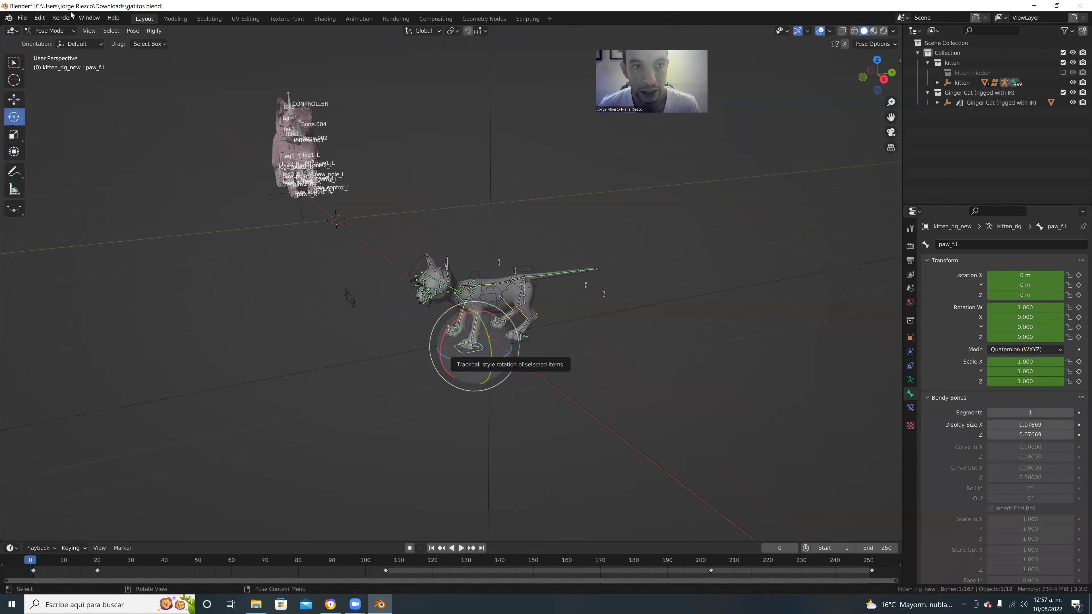
{"action": "left_click", "coordinate": [363, 20]}
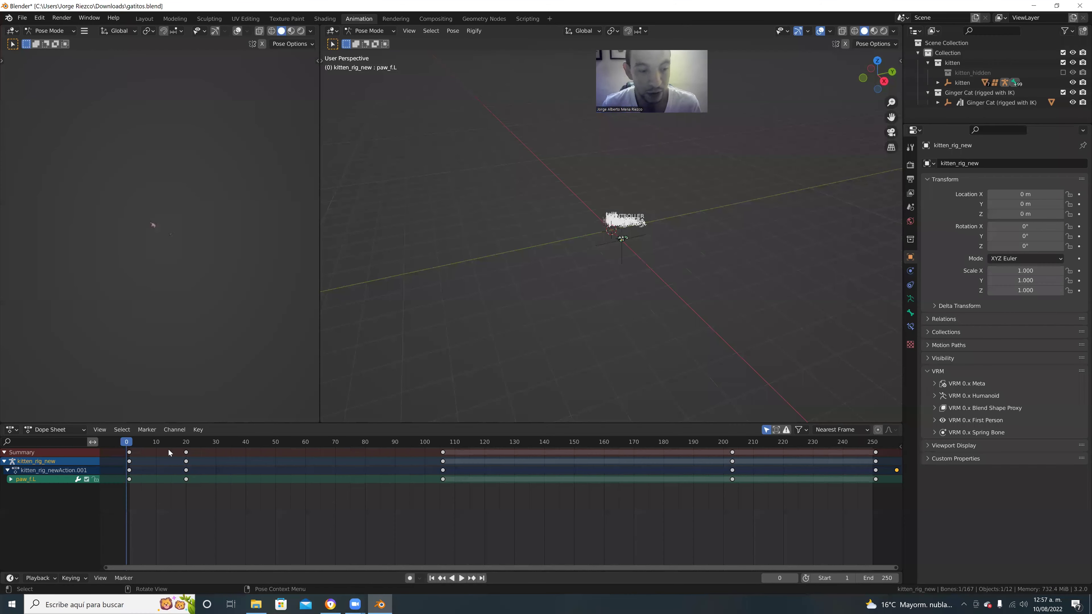
{"action": "scroll", "coordinate": [641, 262], "scroll_direction": "up", "scroll_amount": 5}
{"action": "scroll", "coordinate": [644, 264], "scroll_direction": "down", "scroll_amount": 1}
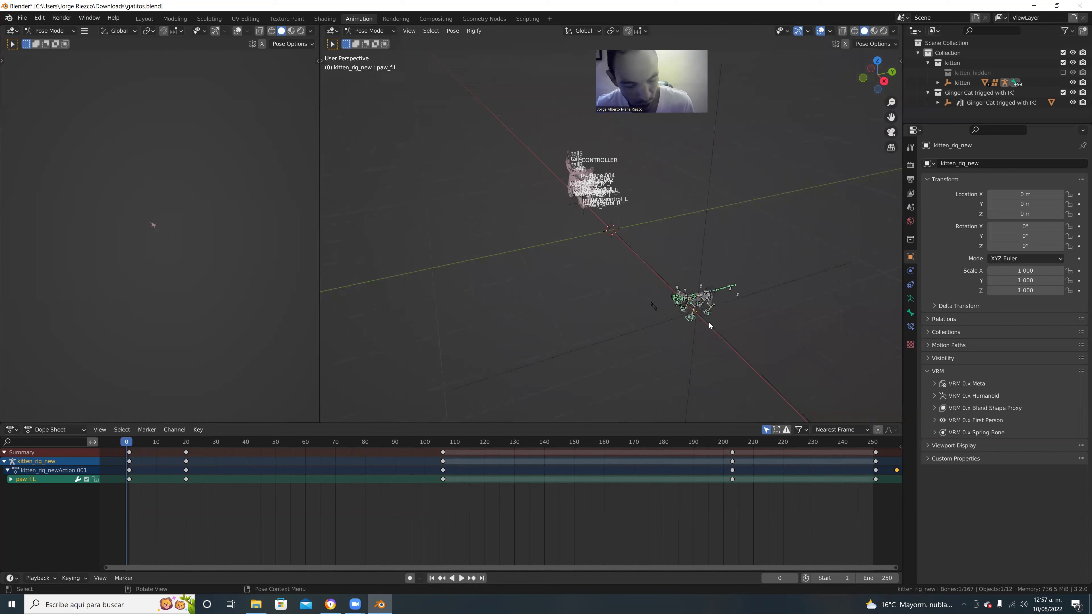
{"action": "key", "text": "a"}
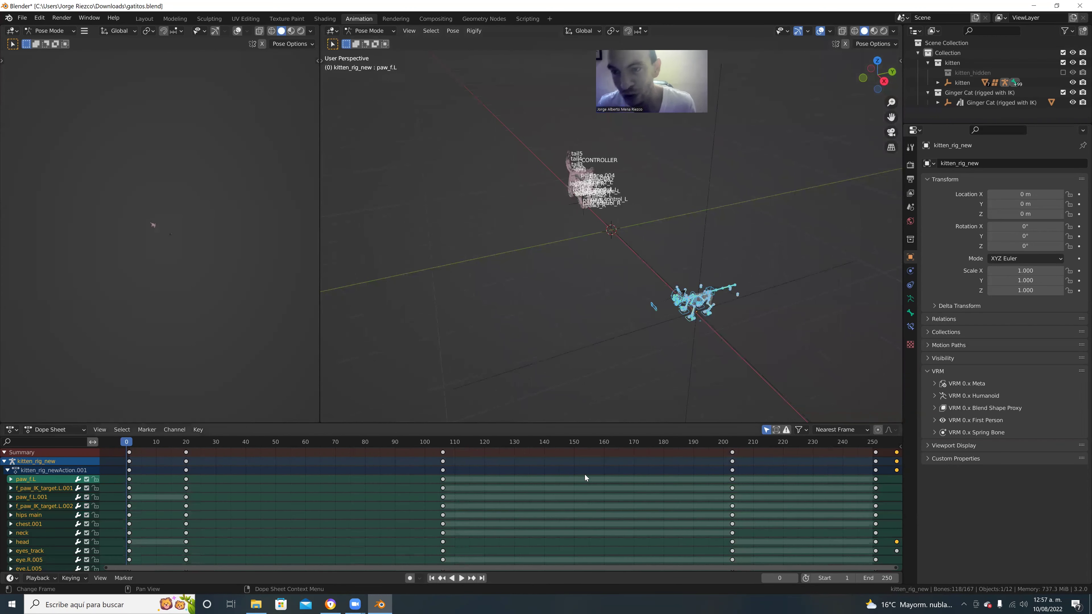
{"action": "scroll", "coordinate": [538, 474], "scroll_direction": "down", "scroll_amount": 2}
{"action": "left_click_drag", "start_coordinate": [495, 425], "coordinate": [446, 206]}
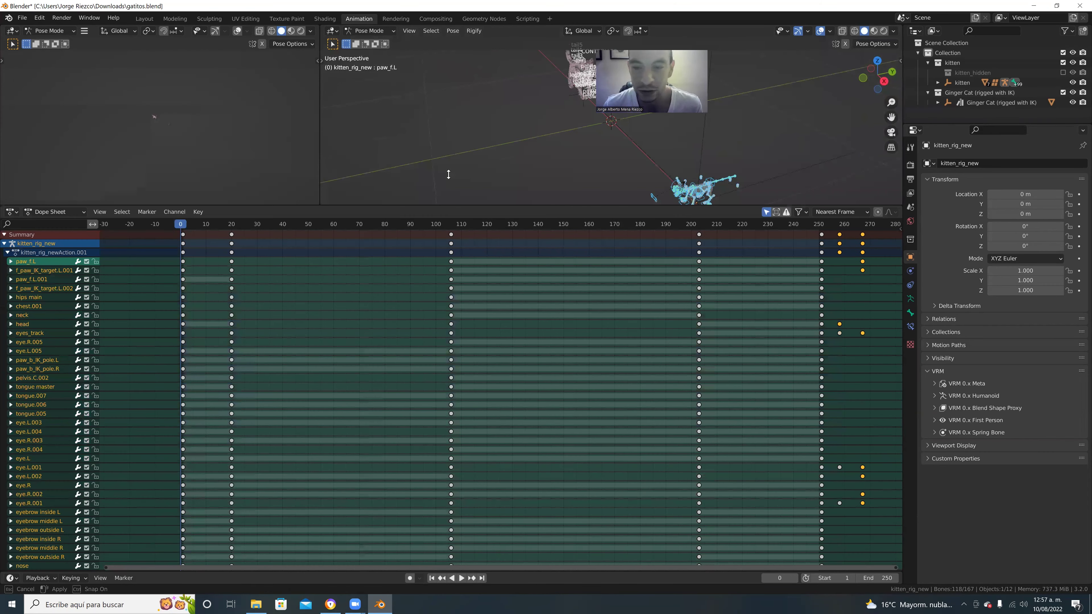
{"action": "left_click_drag", "start_coordinate": [33, 320], "coordinate": [64, 250]}
{"action": "scroll", "coordinate": [52, 387], "scroll_direction": "down", "scroll_amount": 2}
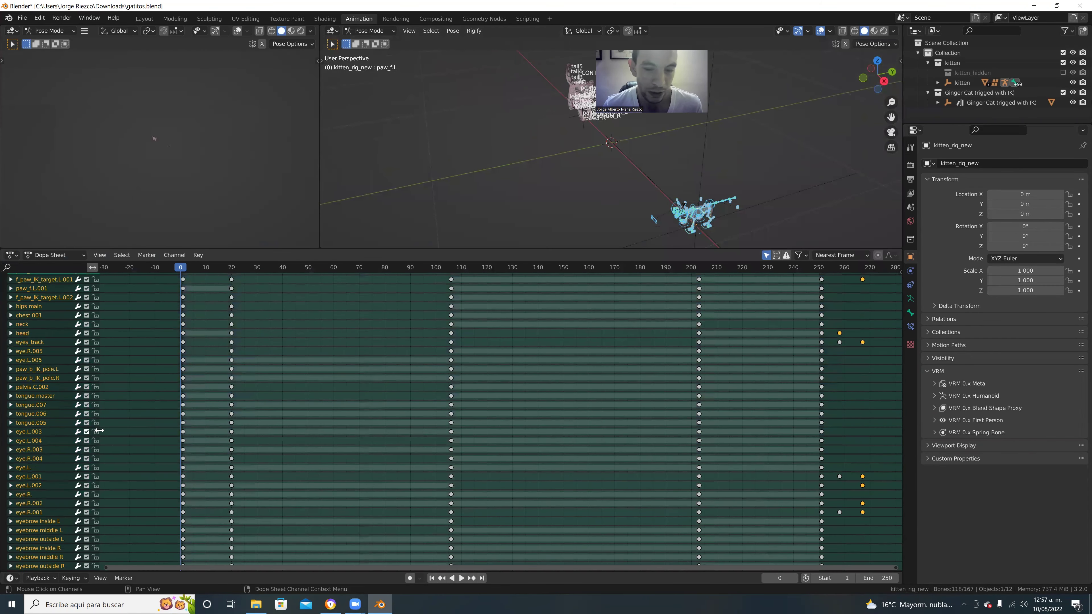
{"action": "scroll", "coordinate": [435, 383], "scroll_direction": "down", "scroll_amount": 4}
{"action": "scroll", "coordinate": [683, 316], "scroll_direction": "up", "scroll_amount": 4}
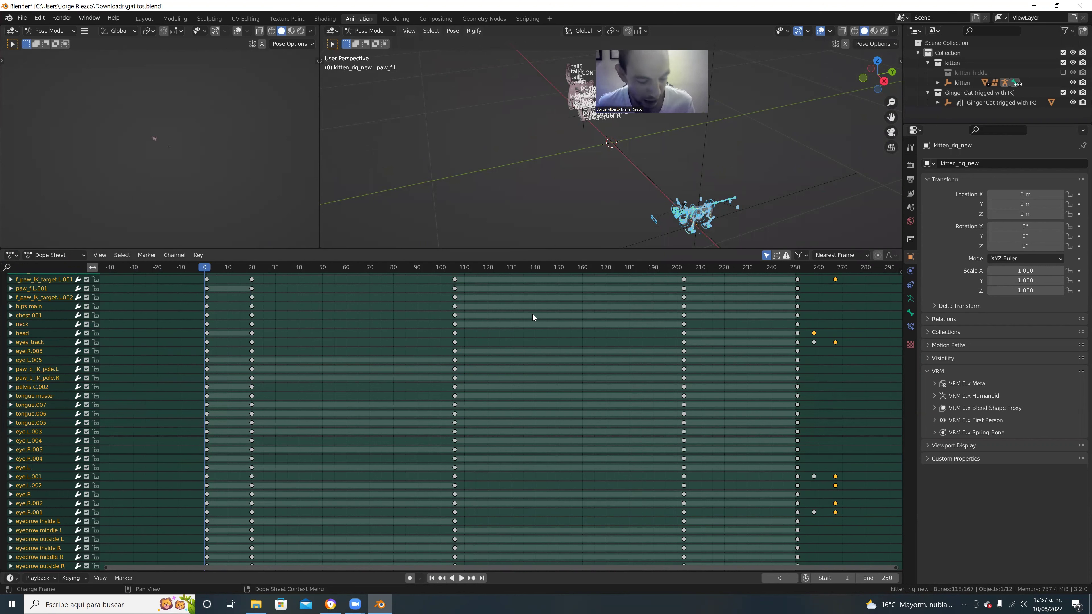
{"action": "key", "text": "a"}
{"action": "key", "text": "Delete"}
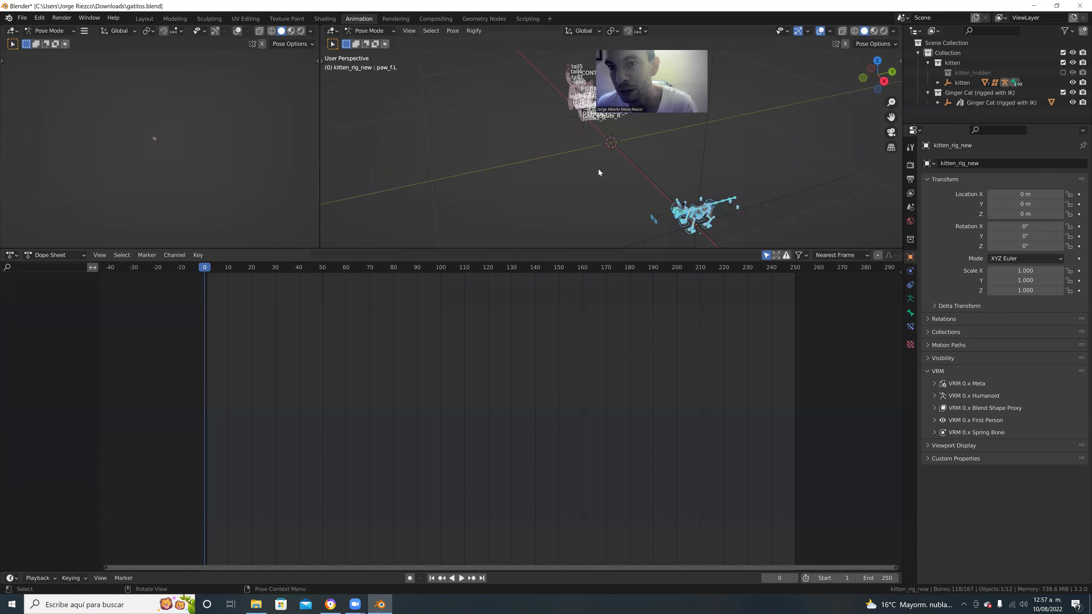
{"action": "scroll", "coordinate": [609, 198], "scroll_direction": "up", "scroll_amount": 10}
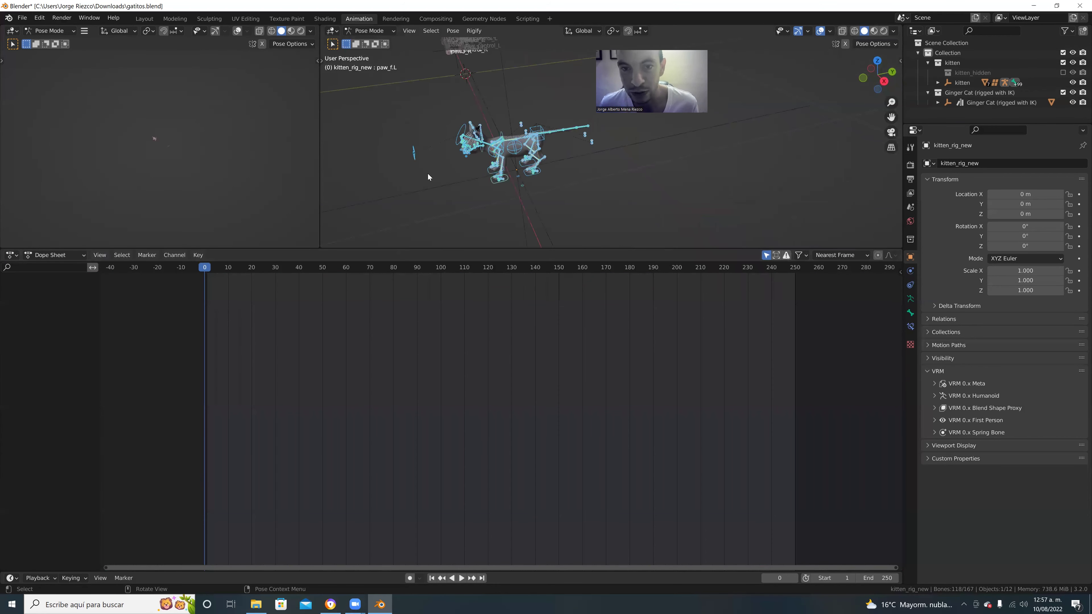
{"action": "scroll", "coordinate": [532, 181], "scroll_direction": "down", "scroll_amount": 8}
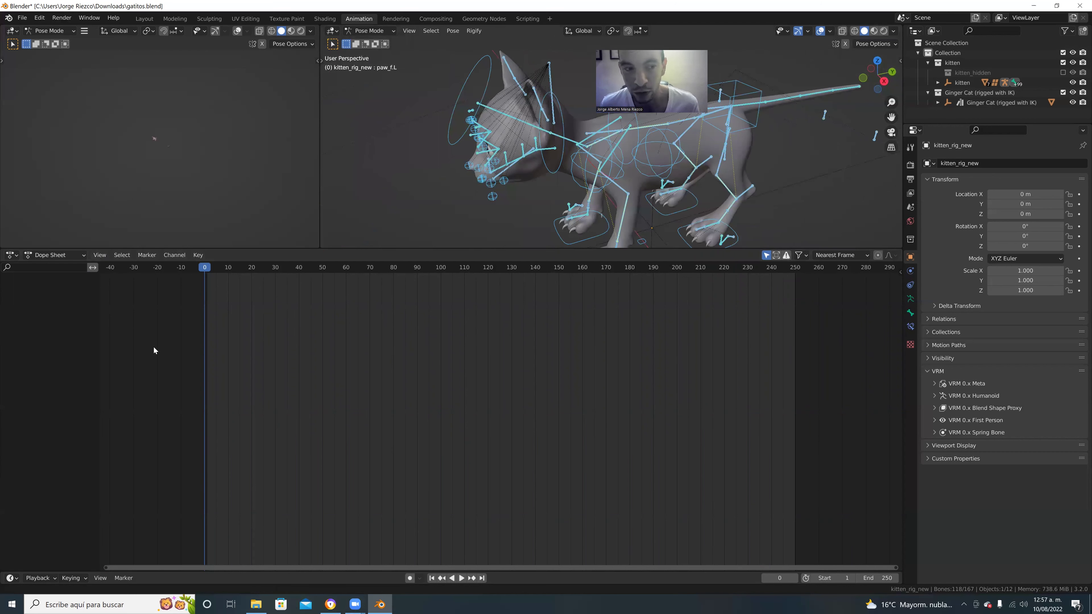
{"action": "left_click", "coordinate": [602, 201]}
{"action": "left_click", "coordinate": [564, 140]}
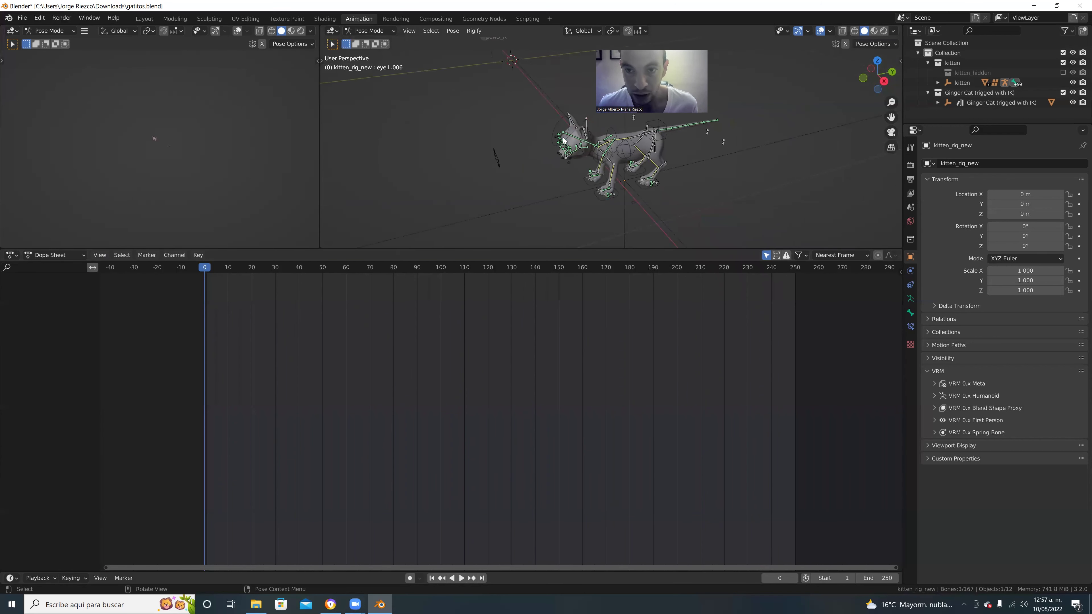
{"action": "key", "text": "ctrl+l"}
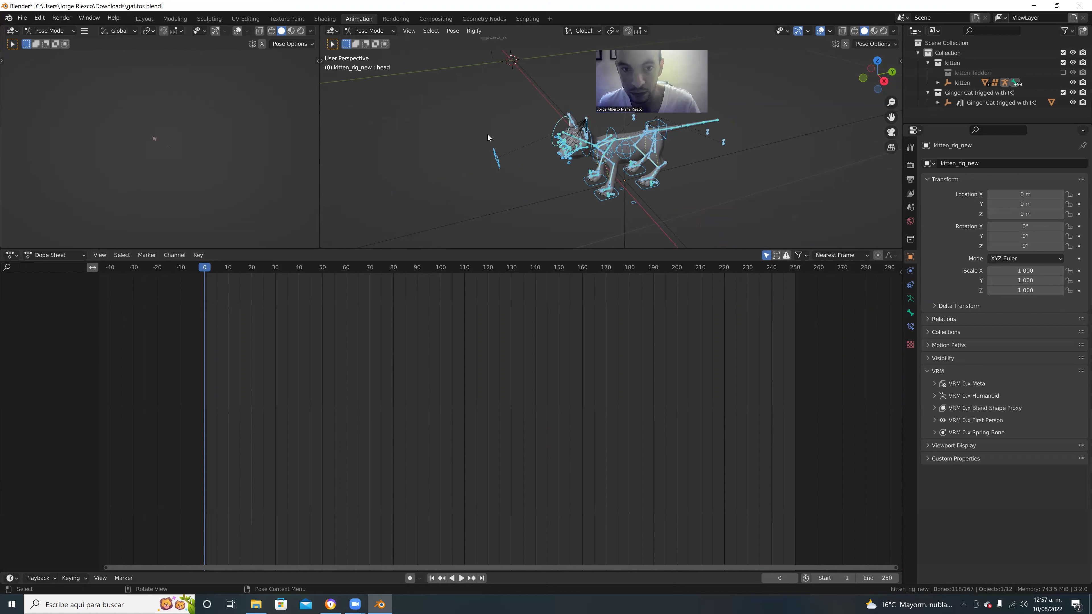
{"action": "key", "text": "i"}
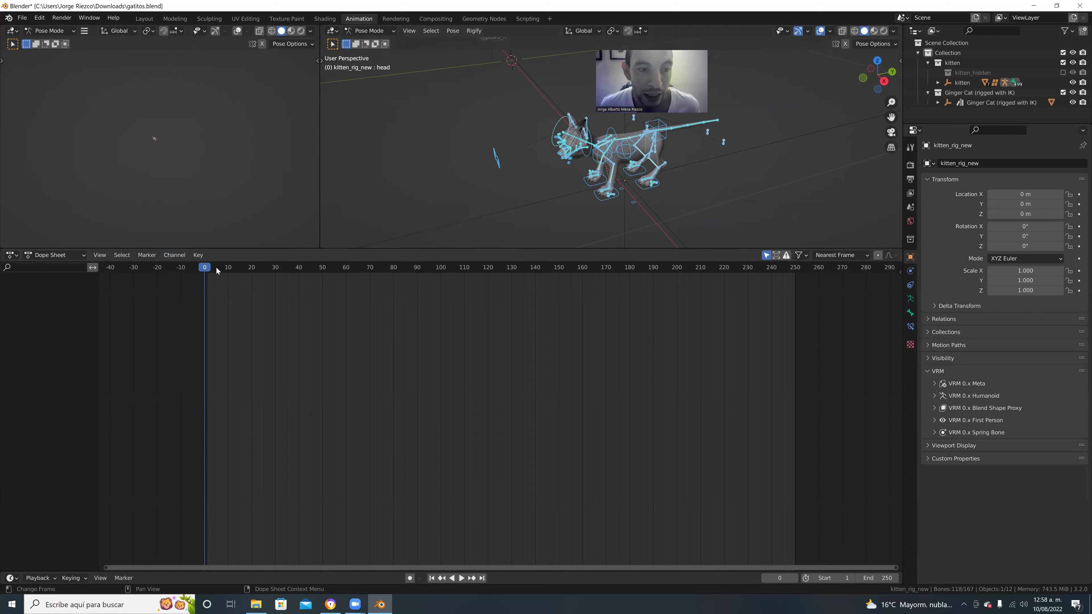
{"action": "right_click", "coordinate": [398, 142]}
{"action": "key", "text": "Escape"}
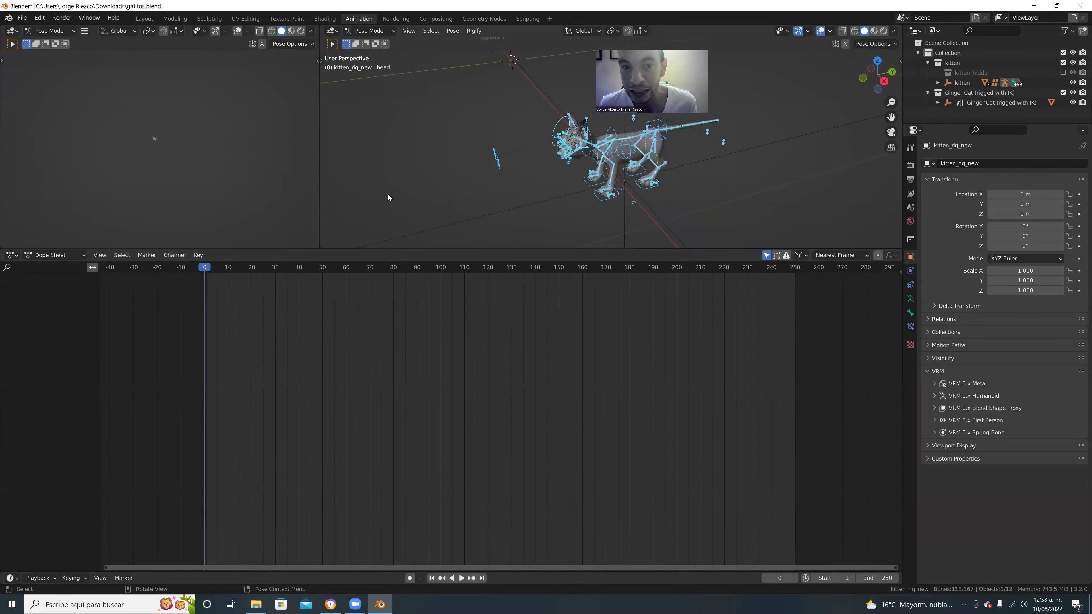
{"action": "right_click", "coordinate": [390, 190]}
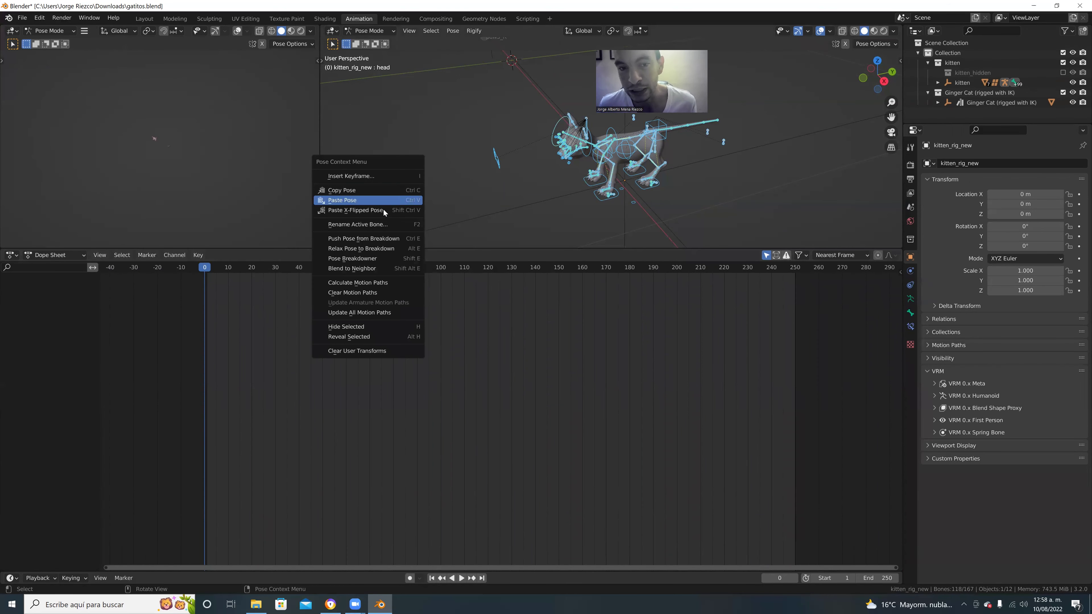
{"action": "left_click", "coordinate": [519, 173]}
{"action": "key", "text": "i"}
{"action": "left_click", "coordinate": [445, 229]}
{"action": "right_click", "coordinate": [628, 185]}
{"action": "key", "text": "i"}
{"action": "key", "text": "i"}
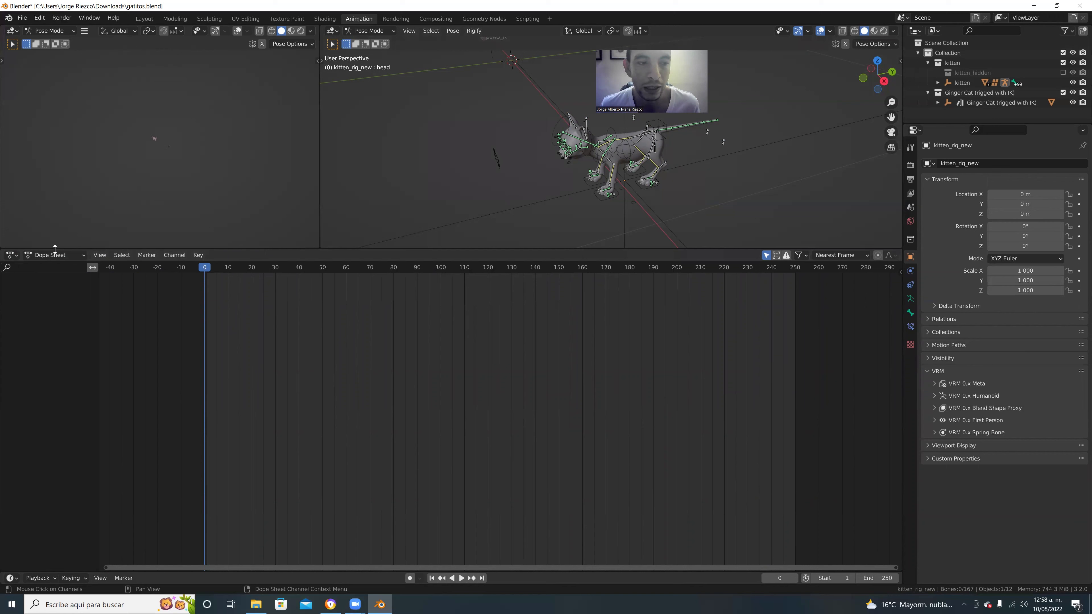
In the Layout workspace, set the active keying set to Location, Rotation & Scale
{"action": "left_click", "coordinate": [144, 19]}
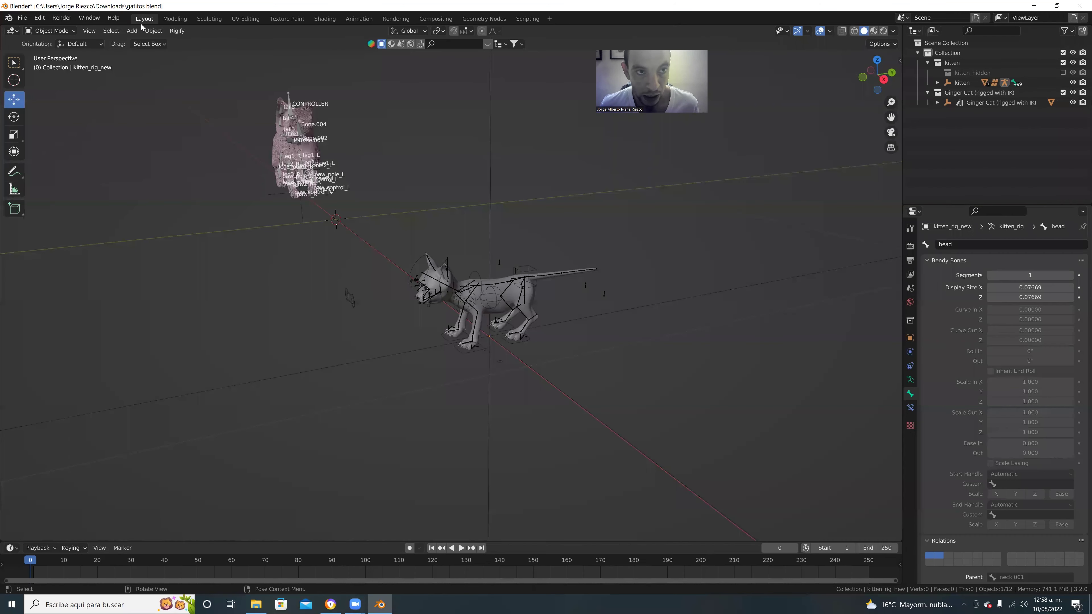
{"action": "left_click", "coordinate": [74, 551]}
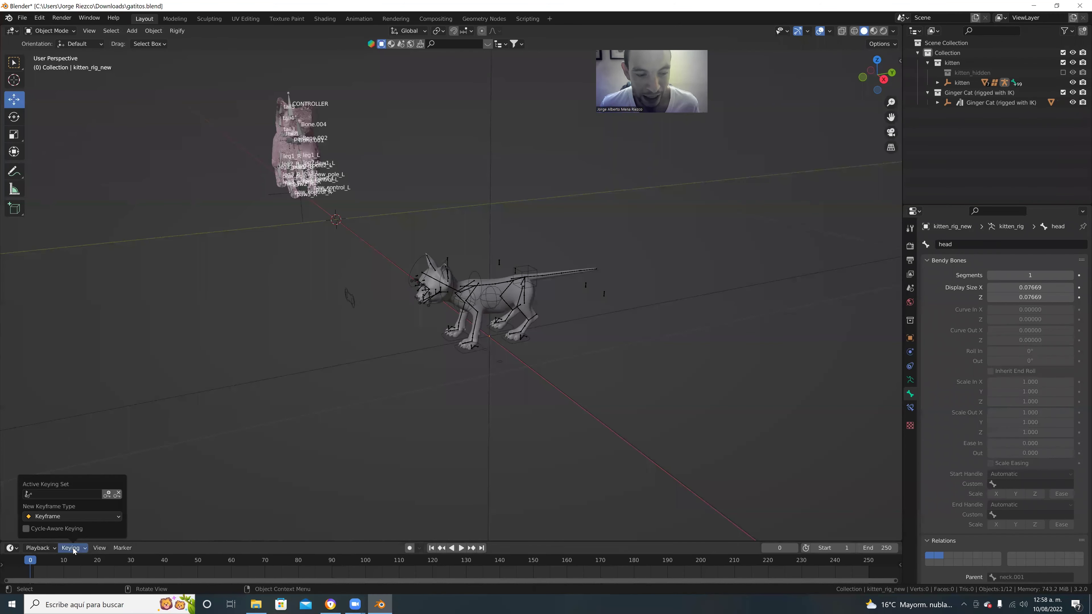
{"action": "left_click", "coordinate": [79, 495]}
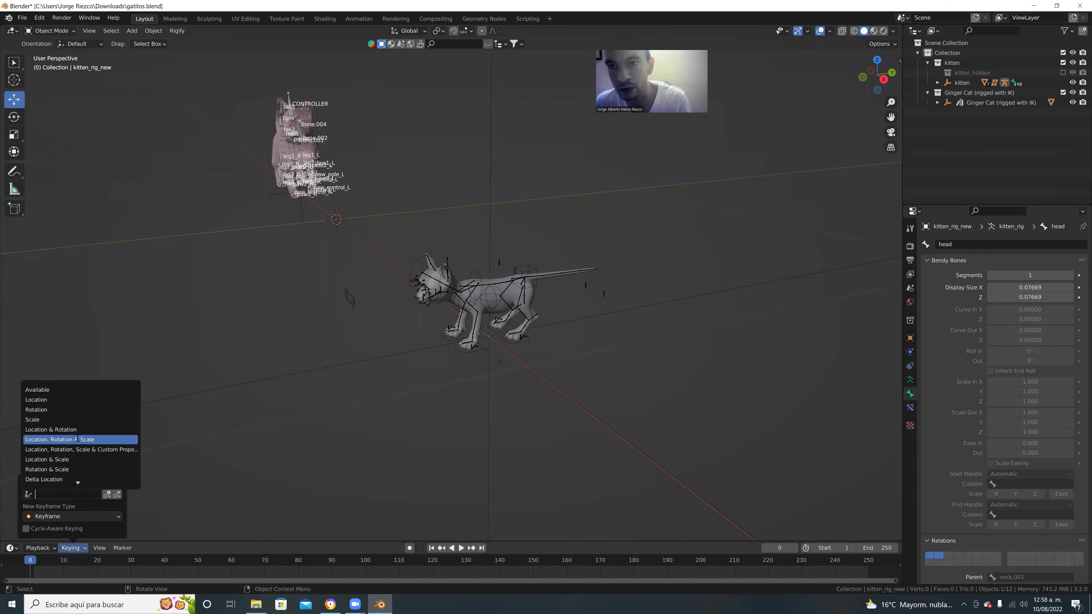
{"action": "left_click", "coordinate": [104, 440]}
Key all kitten_rig_new bones at frame 0 in Pose Mode, then view the Animation workspace
{"action": "left_click", "coordinate": [428, 273]}
{"action": "key", "text": "alt+a"}
{"action": "left_click", "coordinate": [440, 280]}
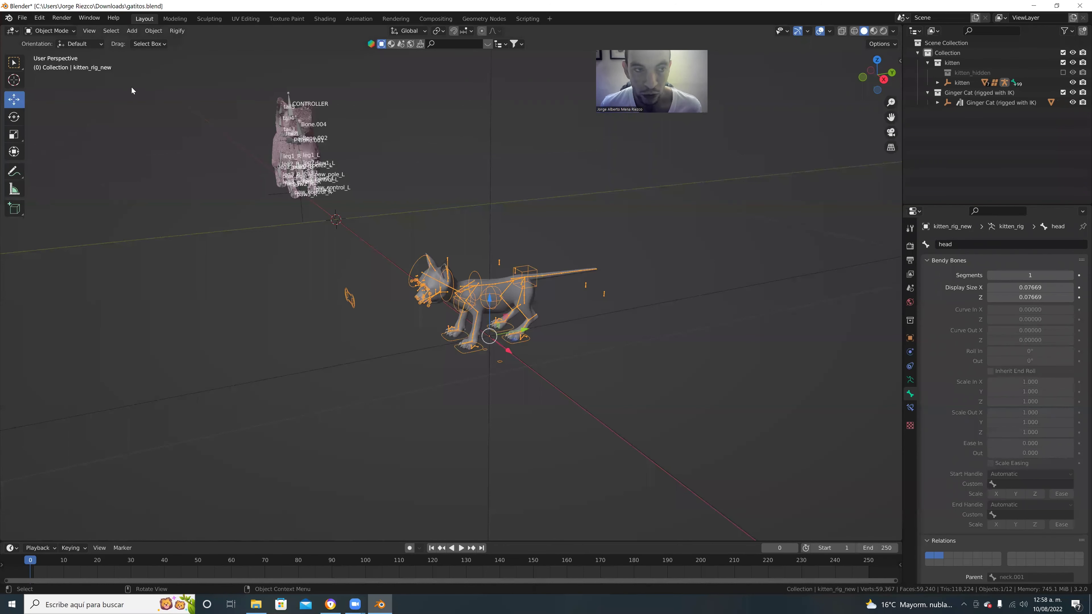
{"action": "left_click", "coordinate": [44, 31]}
{"action": "left_click", "coordinate": [48, 68]}
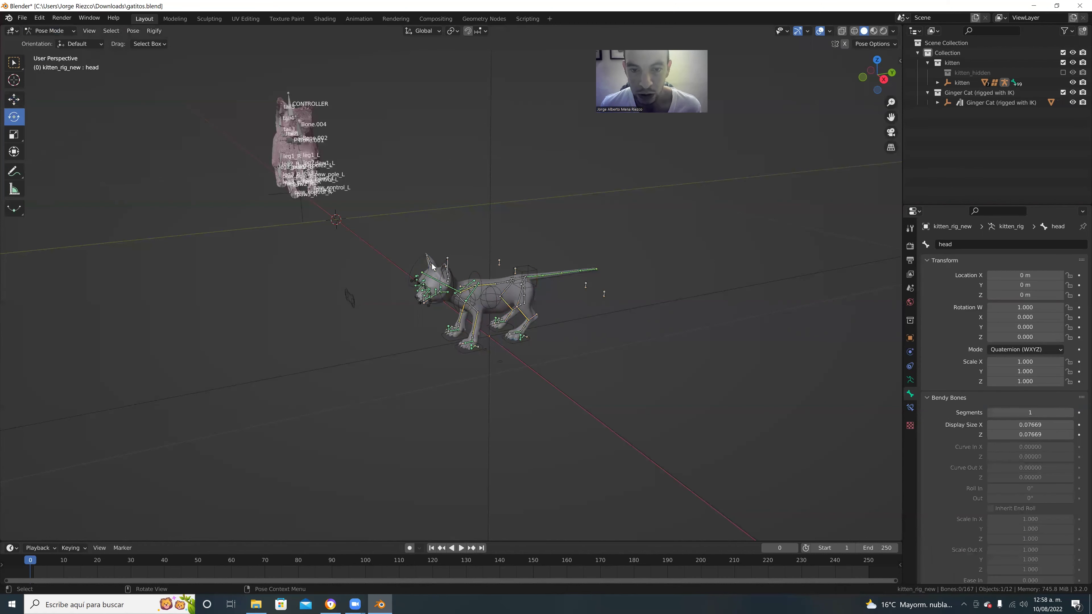
{"action": "left_click", "coordinate": [429, 272]}
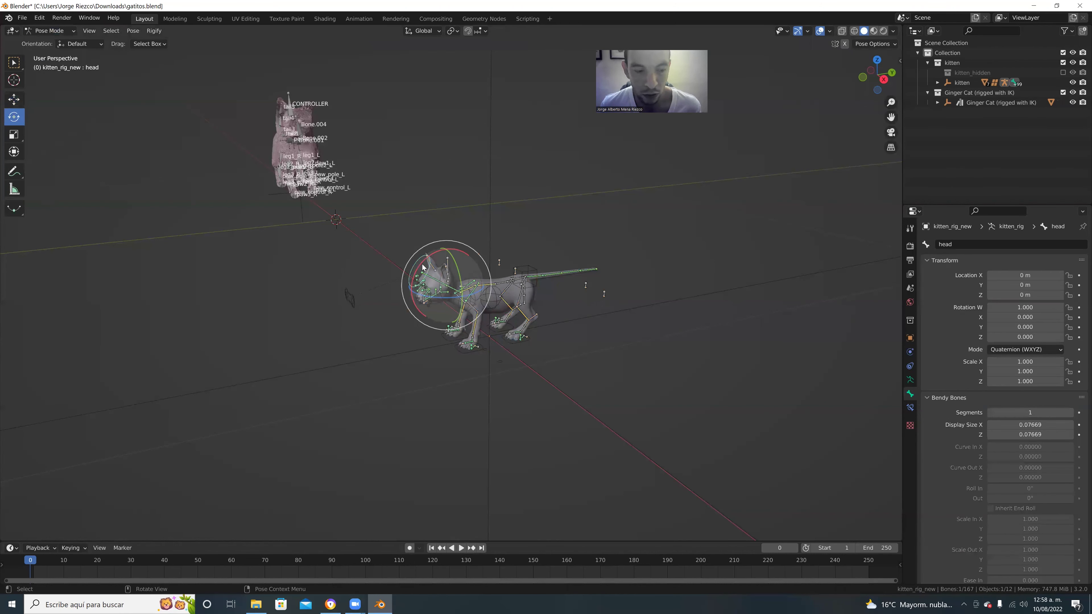
{"action": "key", "text": "a"}
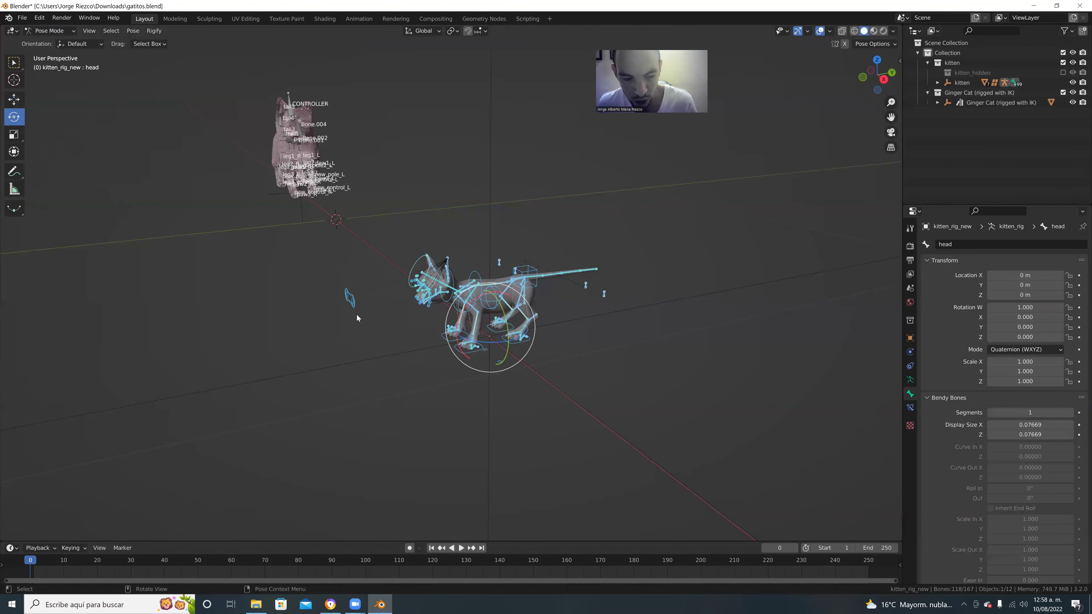
{"action": "key", "text": "i"}
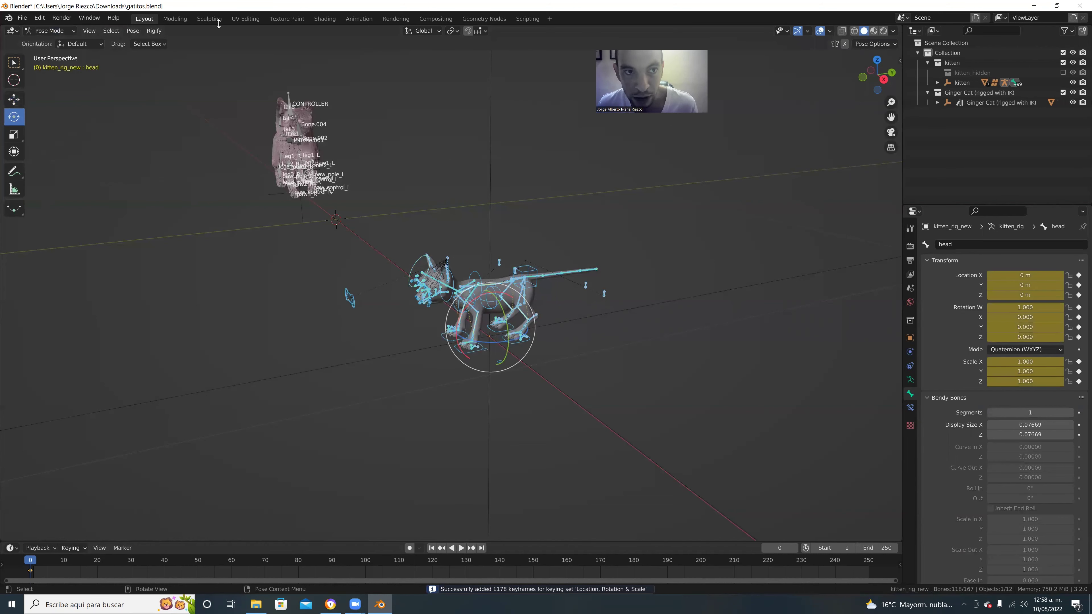
{"action": "left_click", "coordinate": [358, 18]}
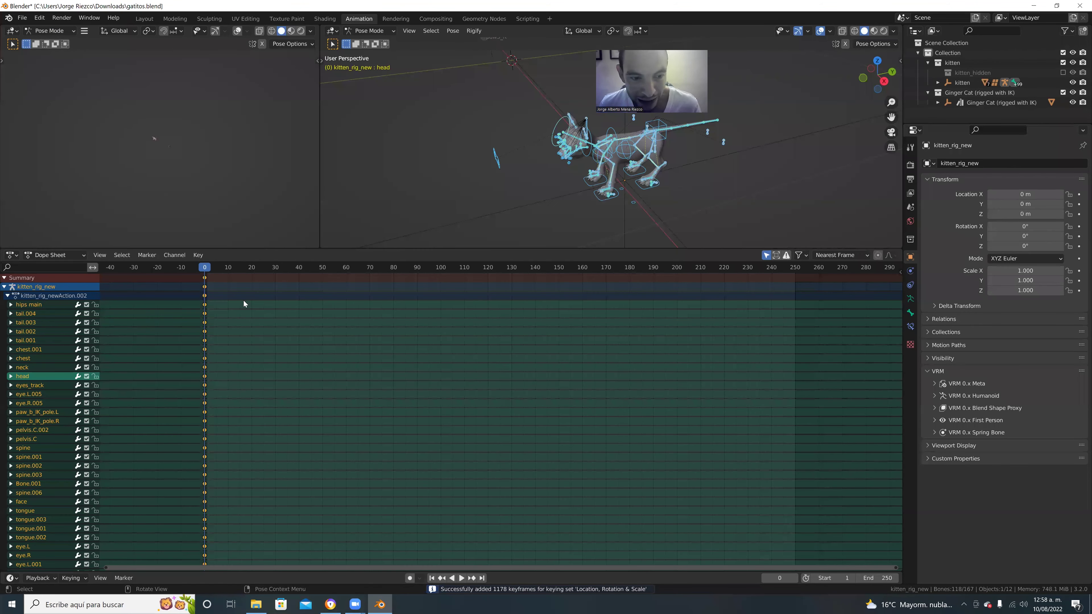
In the Dope Sheet, play the kitten animation to frame 20 and reselect the head bone
{"action": "middle_click_drag", "start_coordinate": [221, 485], "coordinate": [250, 426]}
{"action": "scroll", "coordinate": [249, 425], "scroll_direction": "down", "scroll_amount": 2}
{"action": "left_click", "coordinate": [751, 204]}
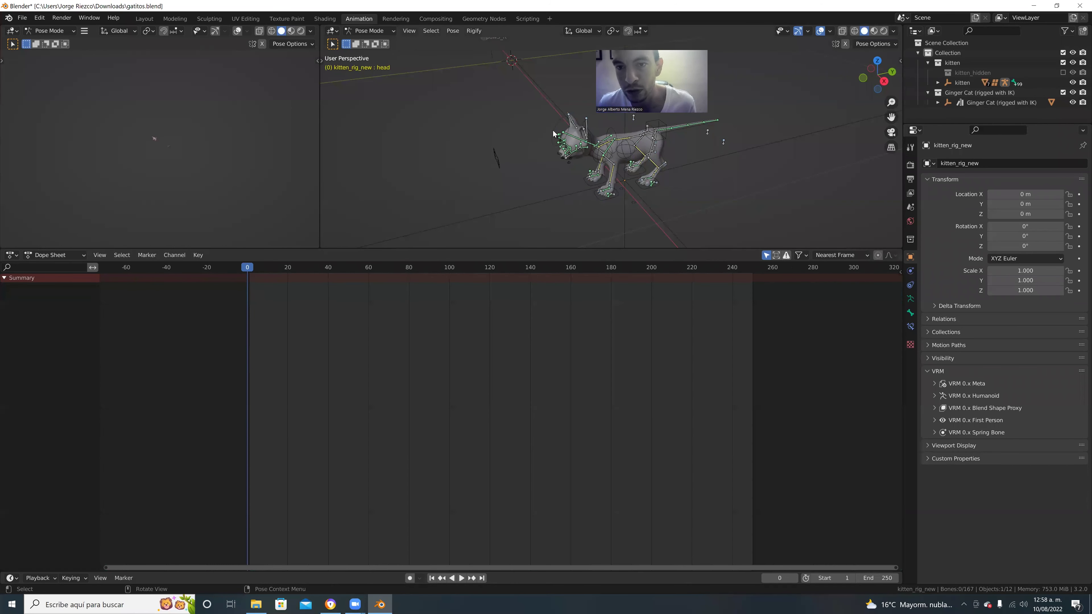
{"action": "left_click", "coordinate": [569, 131]}
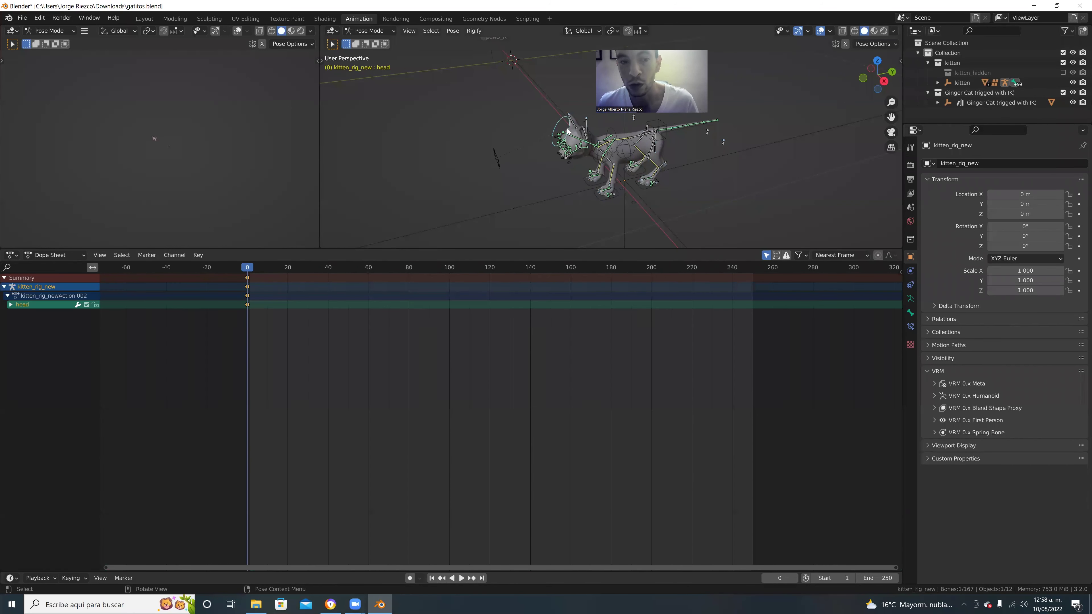
{"action": "key", "text": "space"}
{"action": "key", "text": "space"}
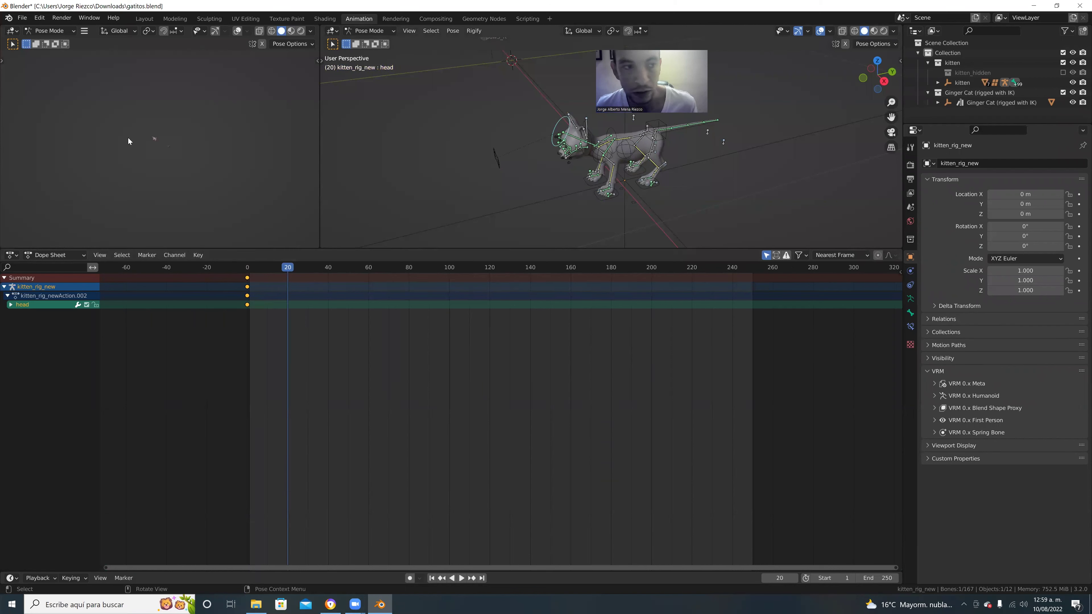
{"action": "left_click", "coordinate": [517, 141]}
{"action": "key", "text": "t"}
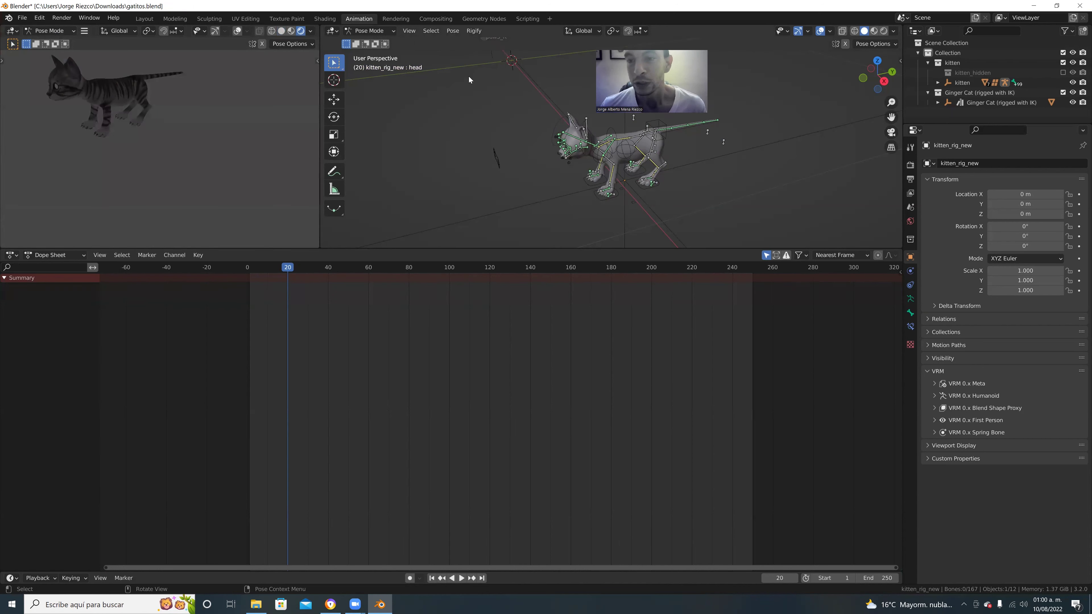
{"action": "left_click", "coordinate": [571, 128]}
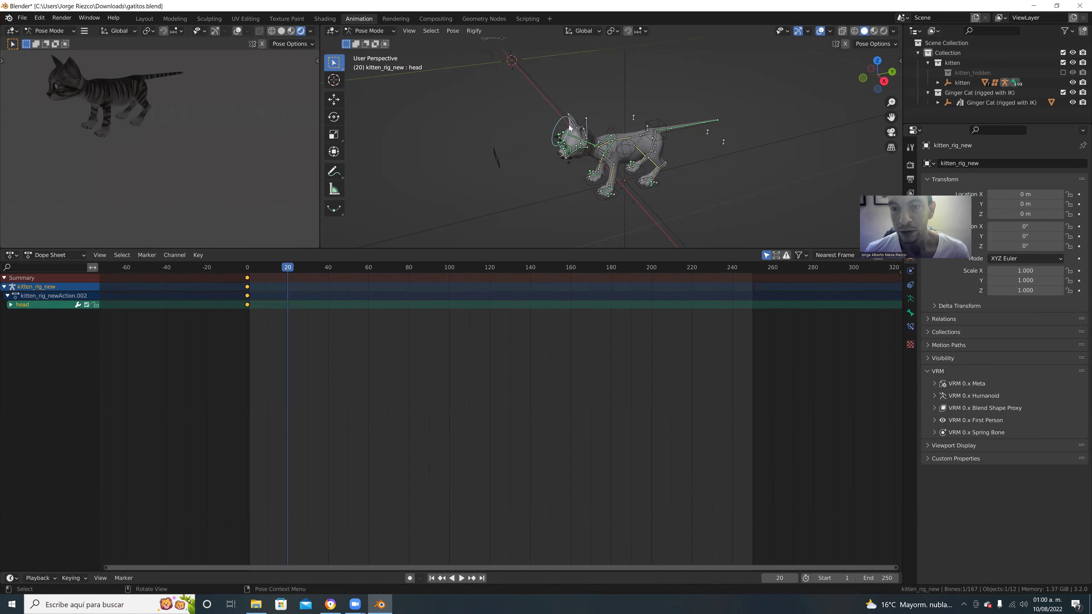
Tilt the head about 25° and bend tail.004 about -8°, then key the whole rig at frame 20
{"action": "key", "text": "shift+space"}
{"action": "key", "text": "r"}
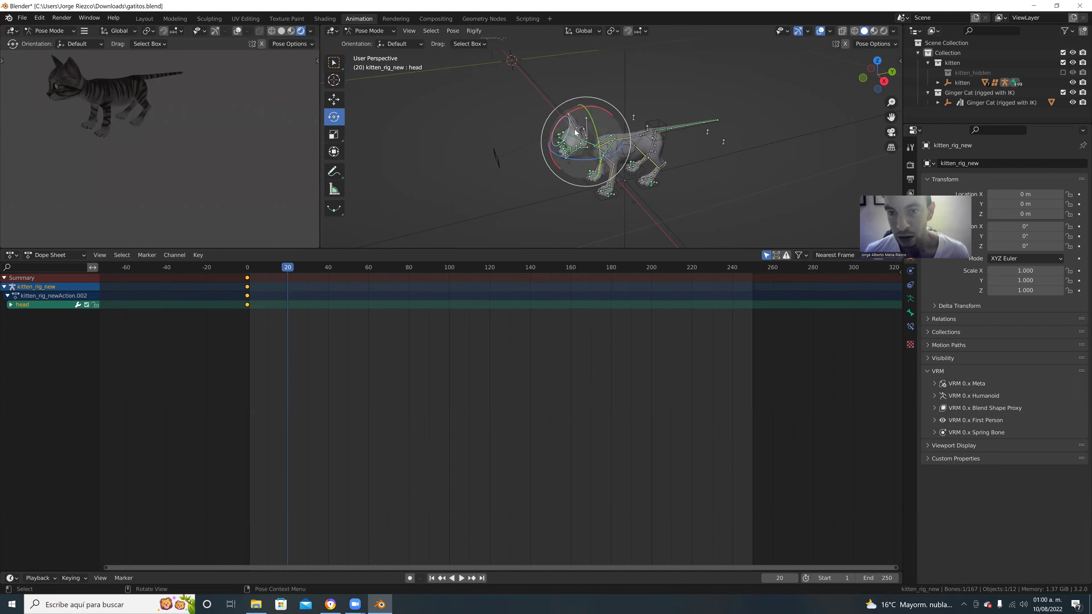
{"action": "left_click_drag", "start_coordinate": [559, 121], "coordinate": [596, 135]}
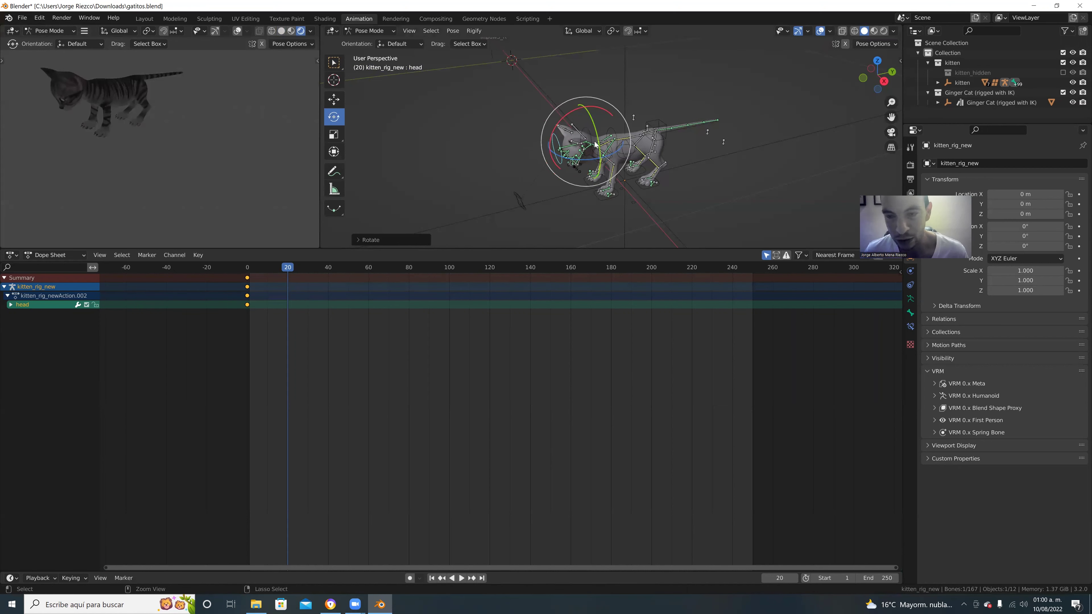
{"action": "left_click", "coordinate": [672, 129]}
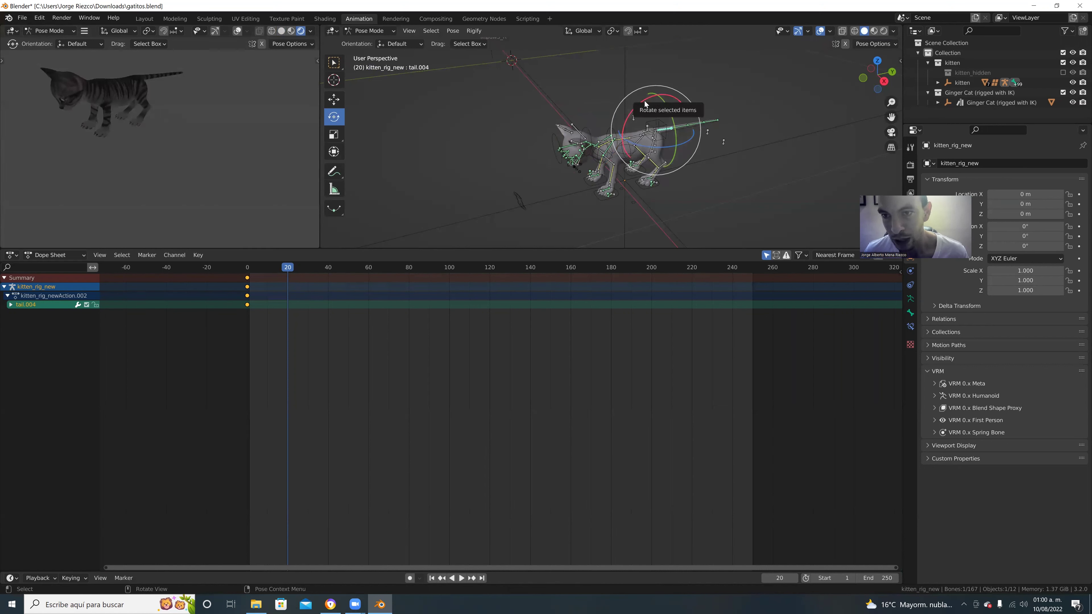
{"action": "left_click_drag", "start_coordinate": [647, 100], "coordinate": [656, 98]}
{"action": "key", "text": "alt+a"}
{"action": "key", "text": "a"}
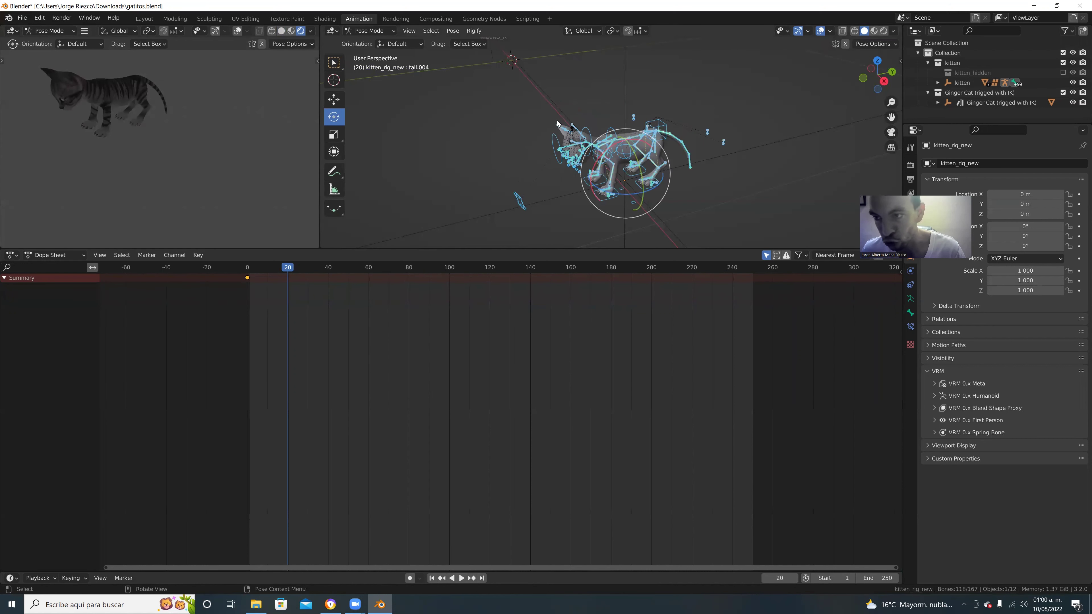
{"action": "key", "text": "i"}
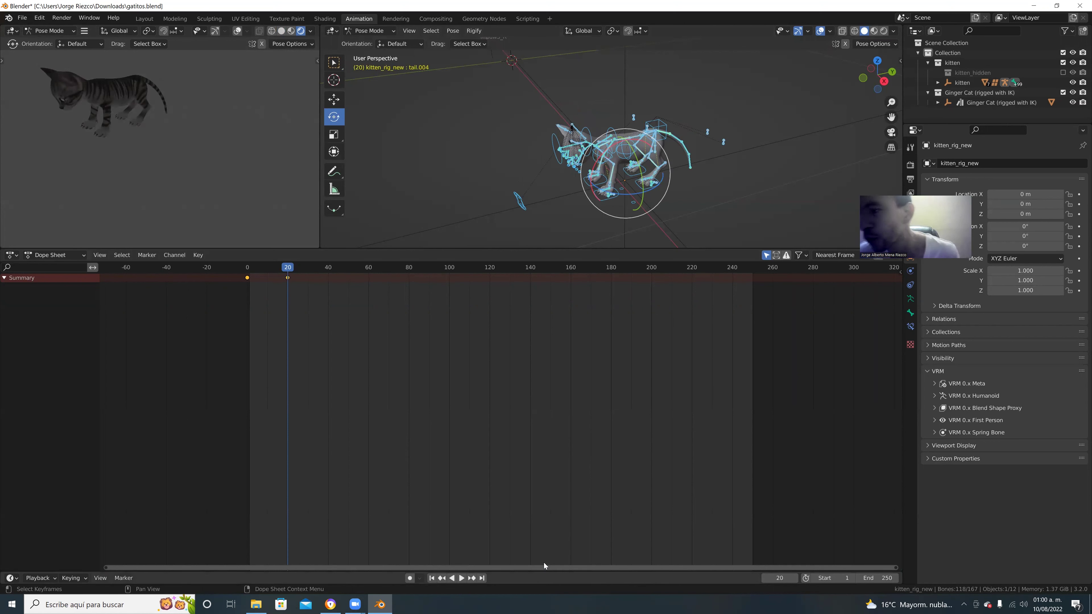
Preview the animation playback, then return to the Layout workspace
{"action": "scroll", "coordinate": [544, 563], "scroll_direction": "up", "scroll_amount": 1}
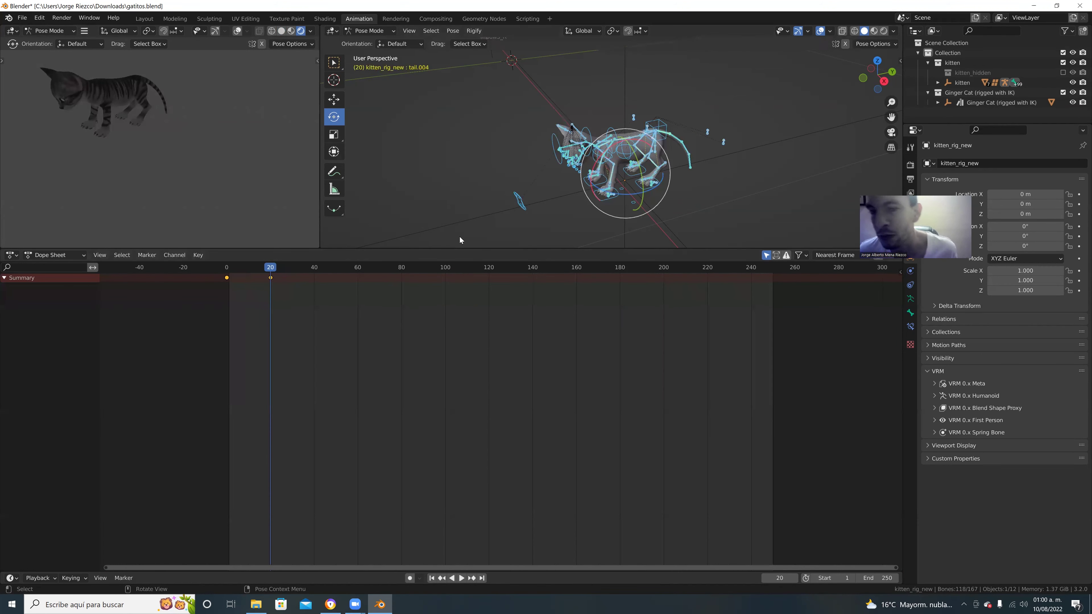
{"action": "left_click_drag", "start_coordinate": [269, 267], "coordinate": [232, 269]}
{"action": "key", "text": "space"}
{"action": "key", "text": "Escape"}
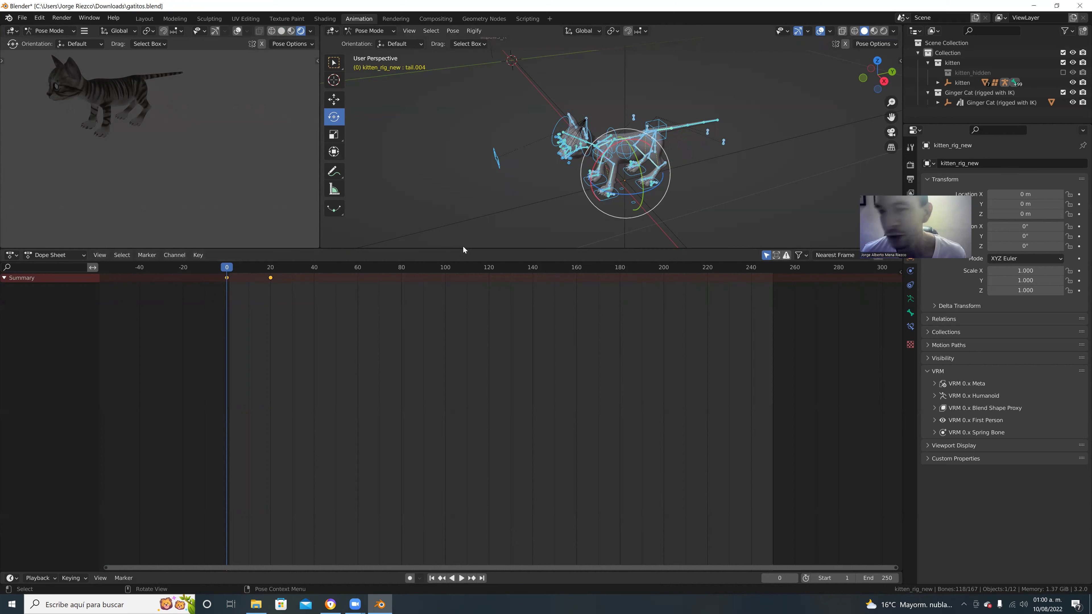
{"action": "middle_click_drag", "start_coordinate": [700, 193], "coordinate": [445, 279]}
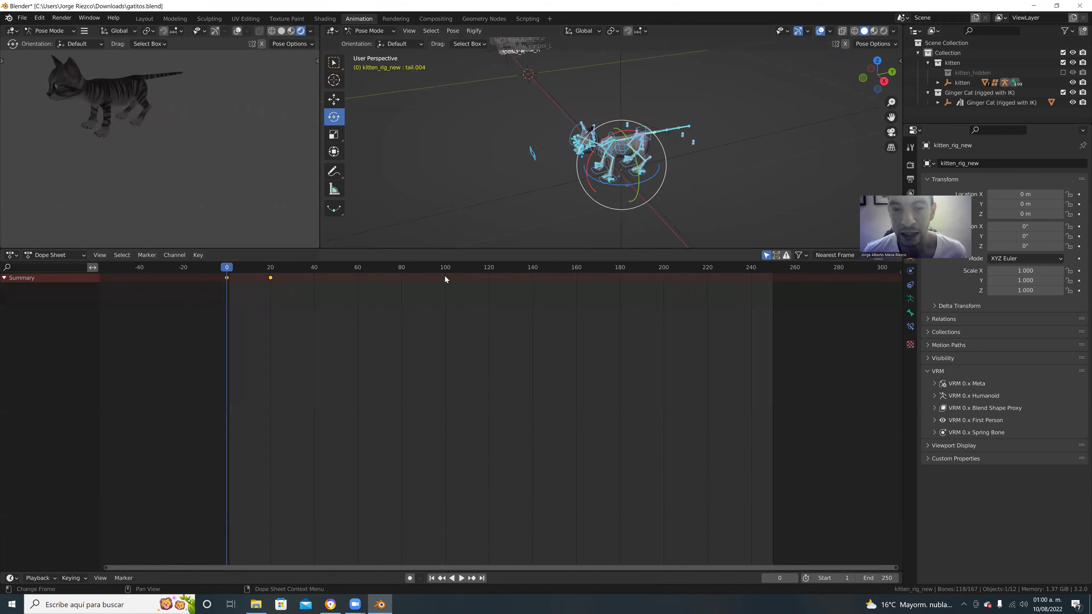
{"action": "left_click_drag", "start_coordinate": [466, 247], "coordinate": [490, 375]}
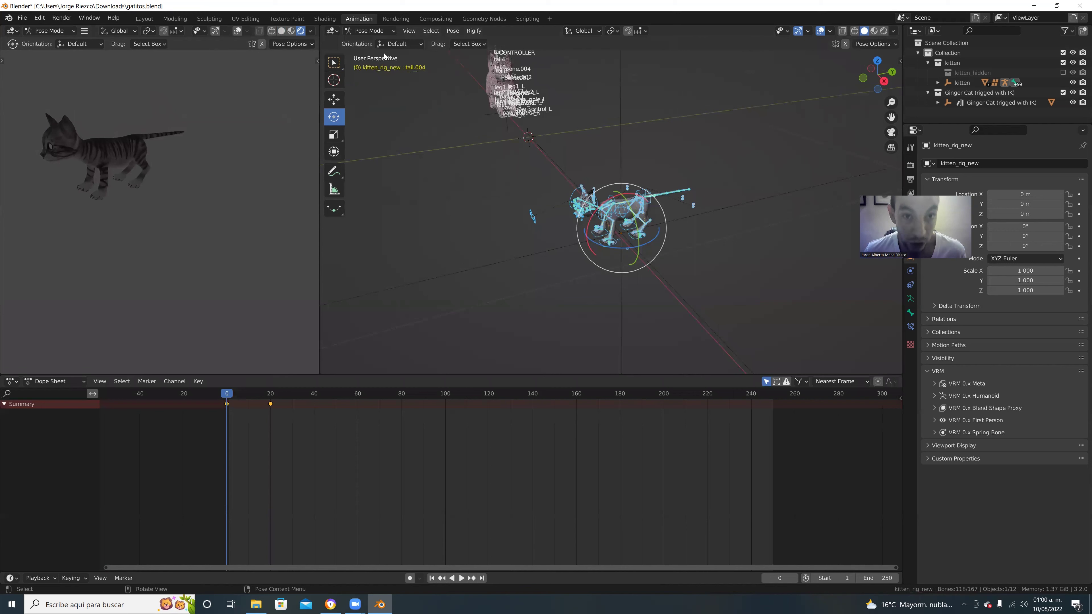
{"action": "left_click", "coordinate": [145, 18]}
{"action": "scroll", "coordinate": [524, 318], "scroll_direction": "down", "scroll_amount": 2}
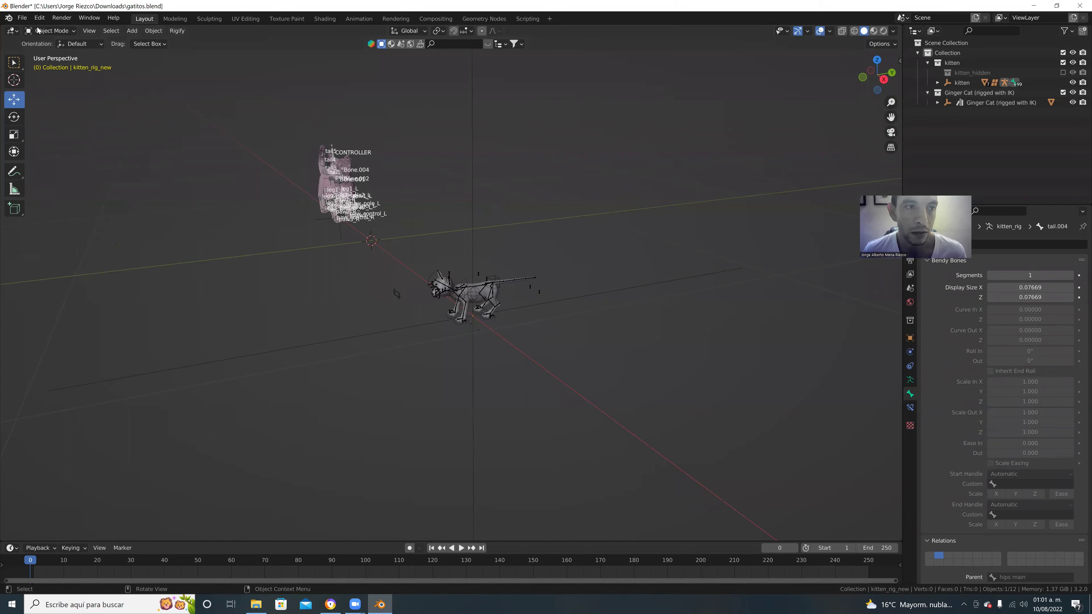
Add an Area light to the kitten scene
{"action": "left_click", "coordinate": [132, 30]}
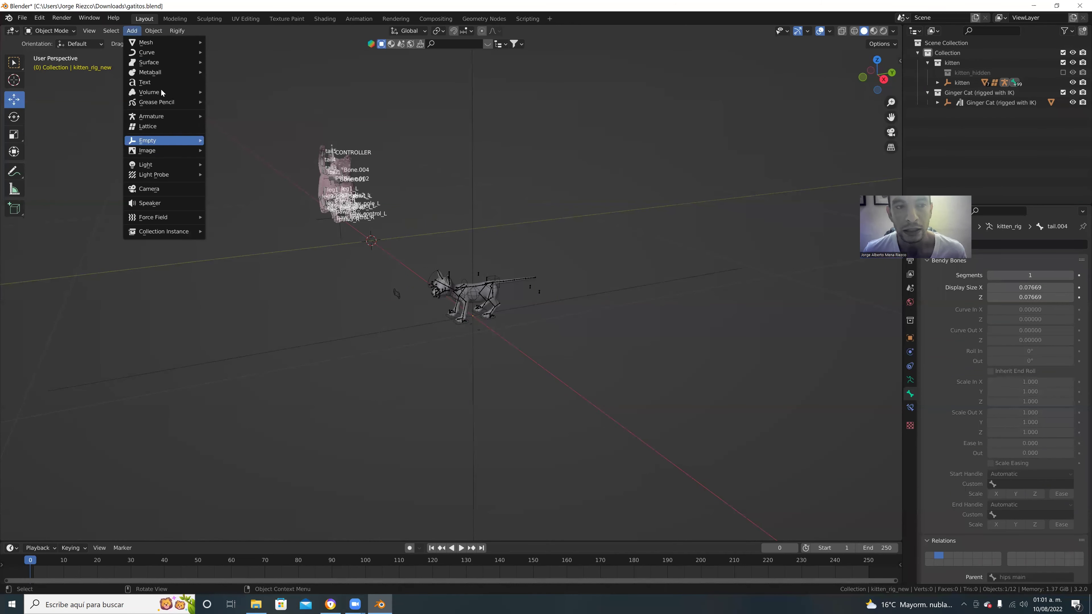
{"action": "mouse_move", "coordinate": [162, 45]}
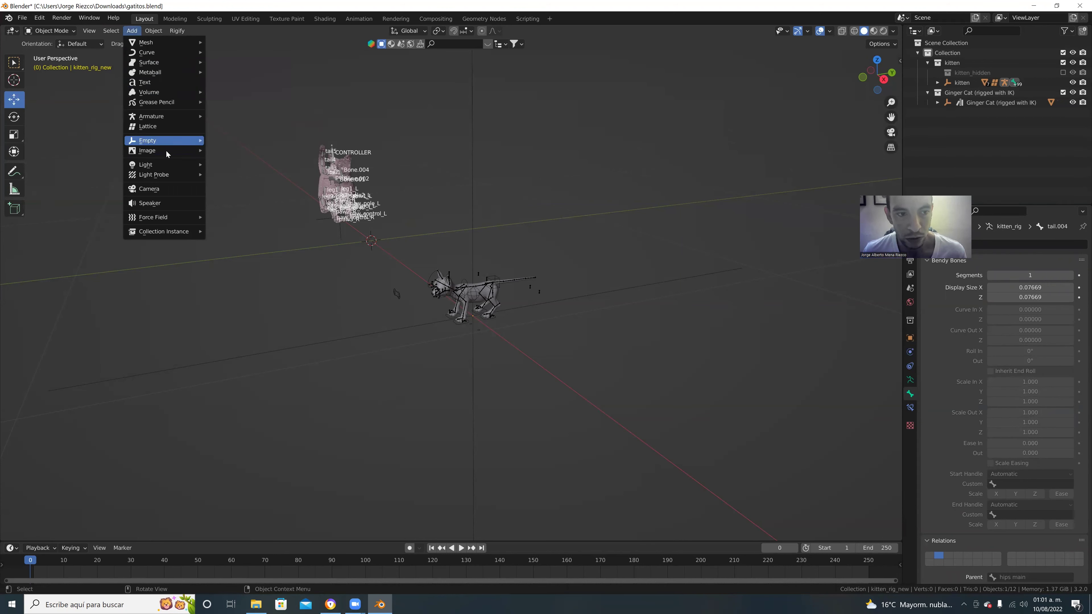
{"action": "mouse_move", "coordinate": [163, 168]}
{"action": "left_click", "coordinate": [245, 203]}
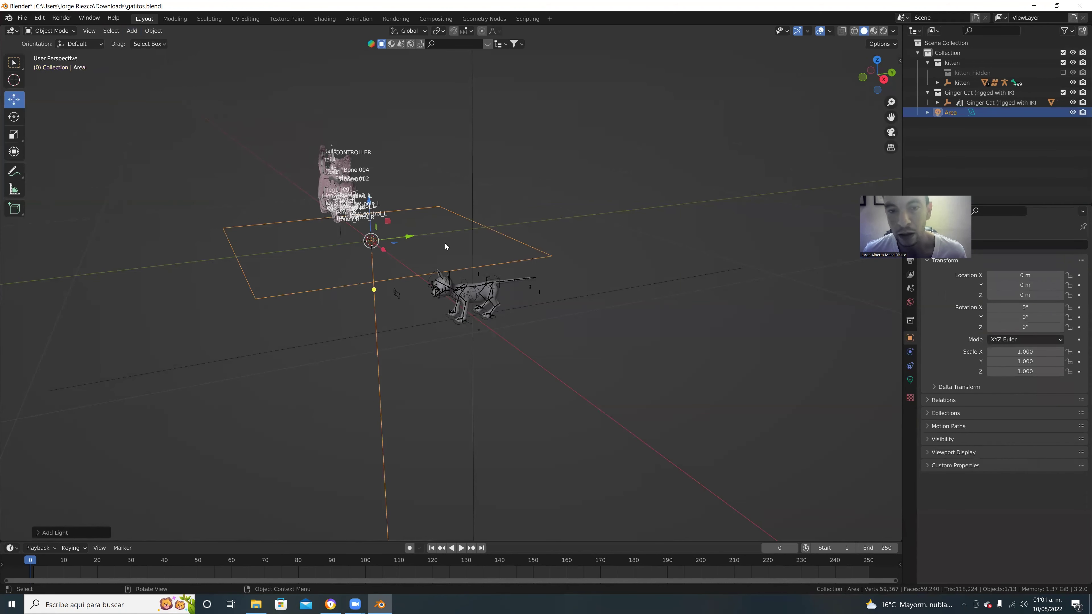
{"action": "key", "text": "shift+t"}
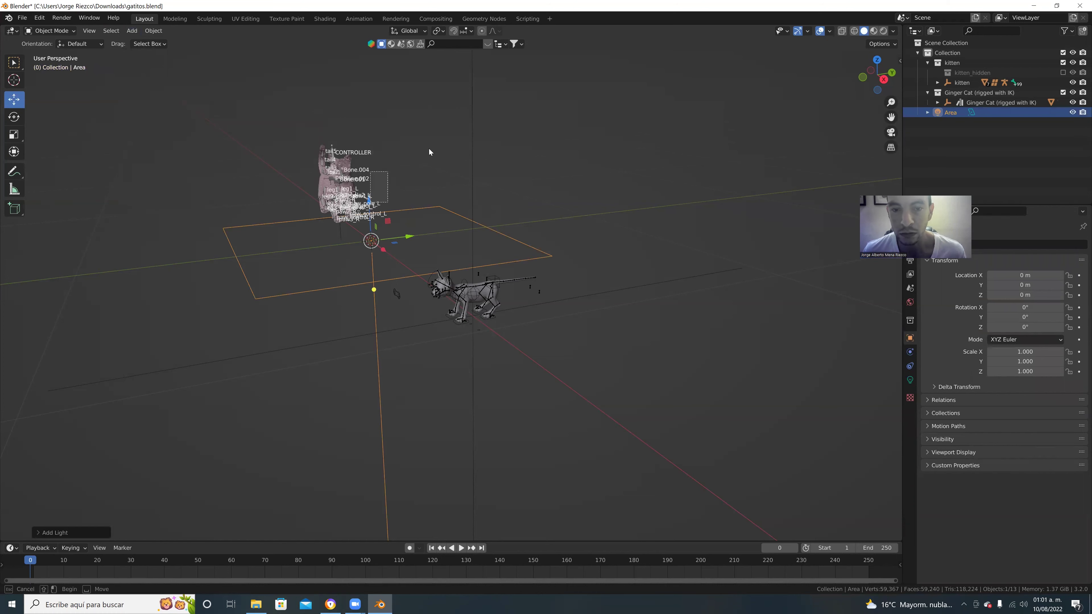
{"action": "key", "text": "Escape"}
Move the Area light above the cat, to about 0.84, 0.20, 0.79 m
{"action": "left_click_drag", "start_coordinate": [380, 242], "coordinate": [437, 28]}
{"action": "middle_click_drag", "start_coordinate": [301, 241], "coordinate": [398, 254]}
{"action": "key", "text": "g"}
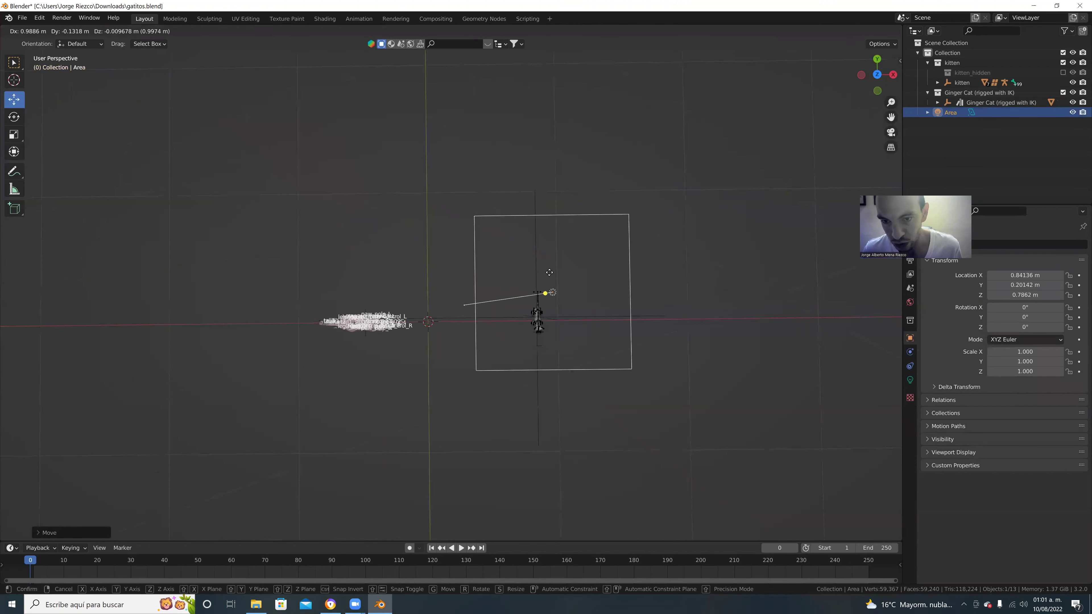
{"action": "left_click", "coordinate": [567, 301]}
{"action": "middle_click_drag", "start_coordinate": [606, 296], "coordinate": [334, 122]}
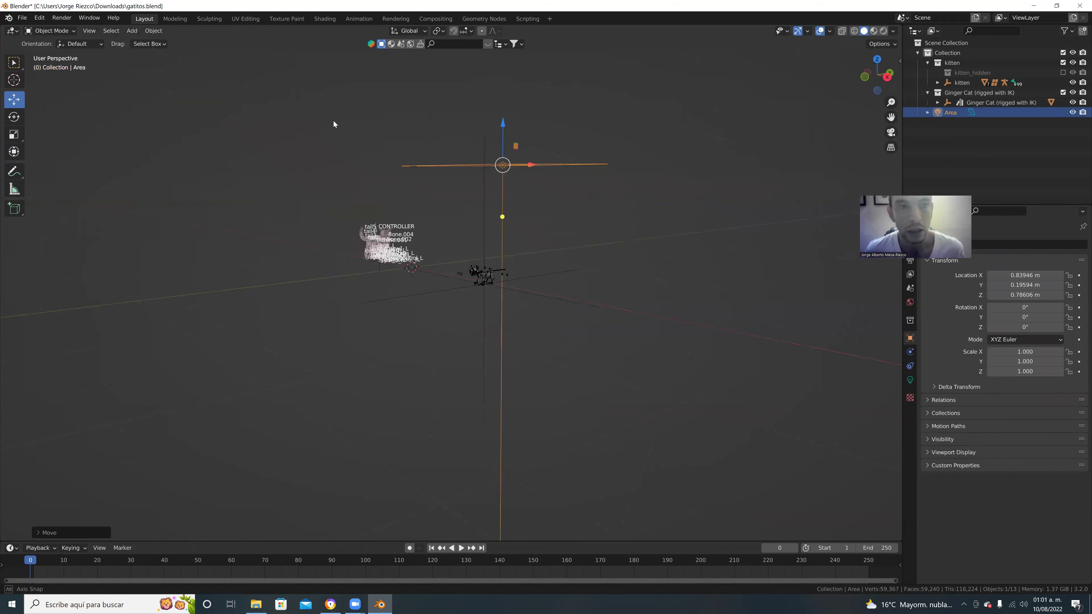
{"action": "left_click", "coordinate": [140, 32]}
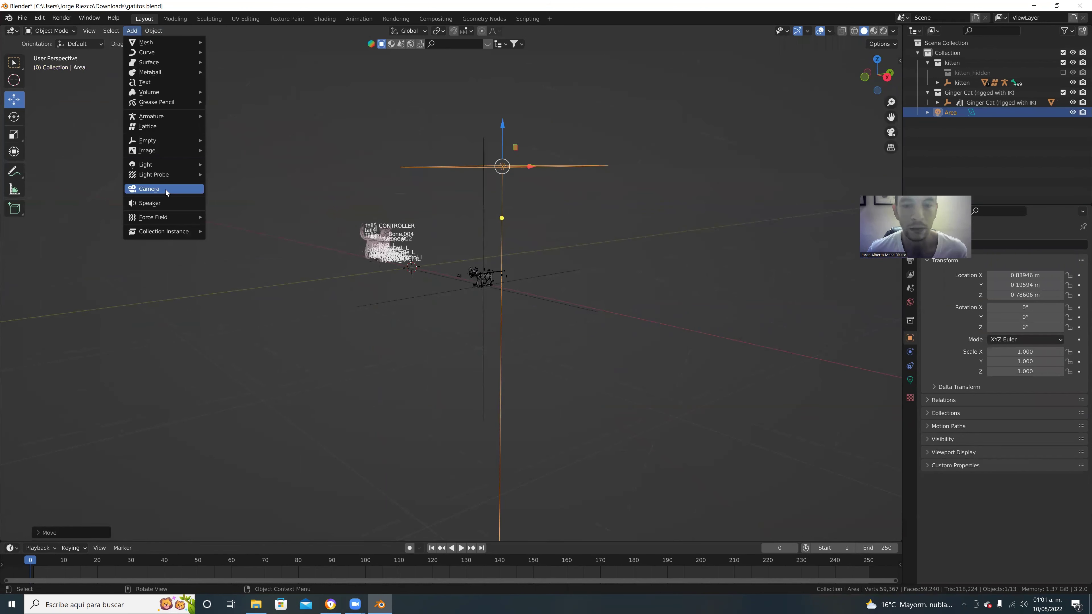
Add a camera and move it toward the centre of the scene
{"action": "left_click", "coordinate": [166, 190]}
{"action": "middle_click_drag", "start_coordinate": [469, 338], "coordinate": [404, 307]}
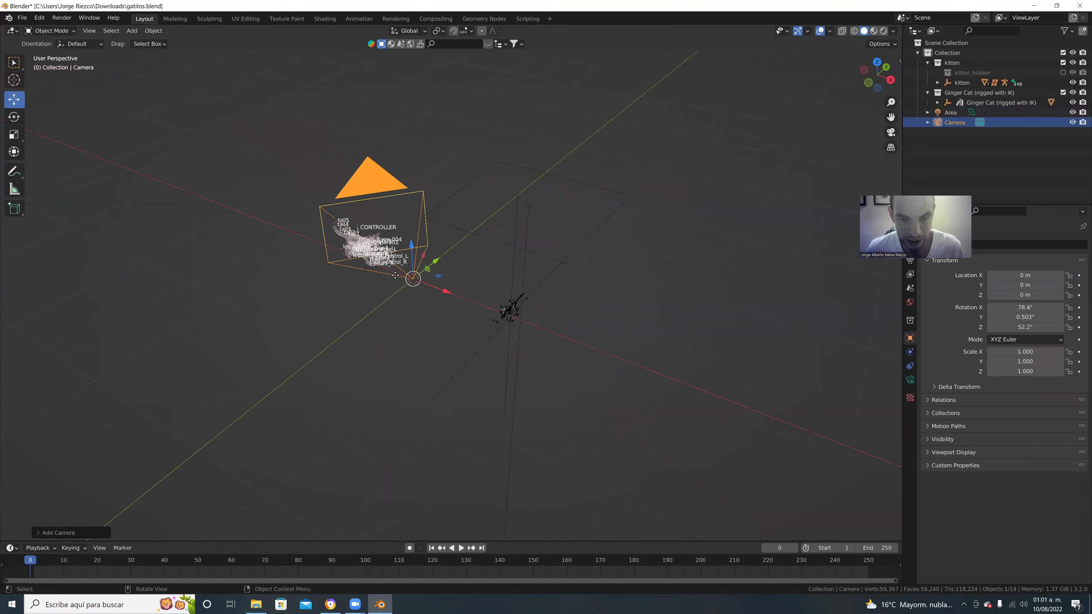
{"action": "key", "text": "g"}
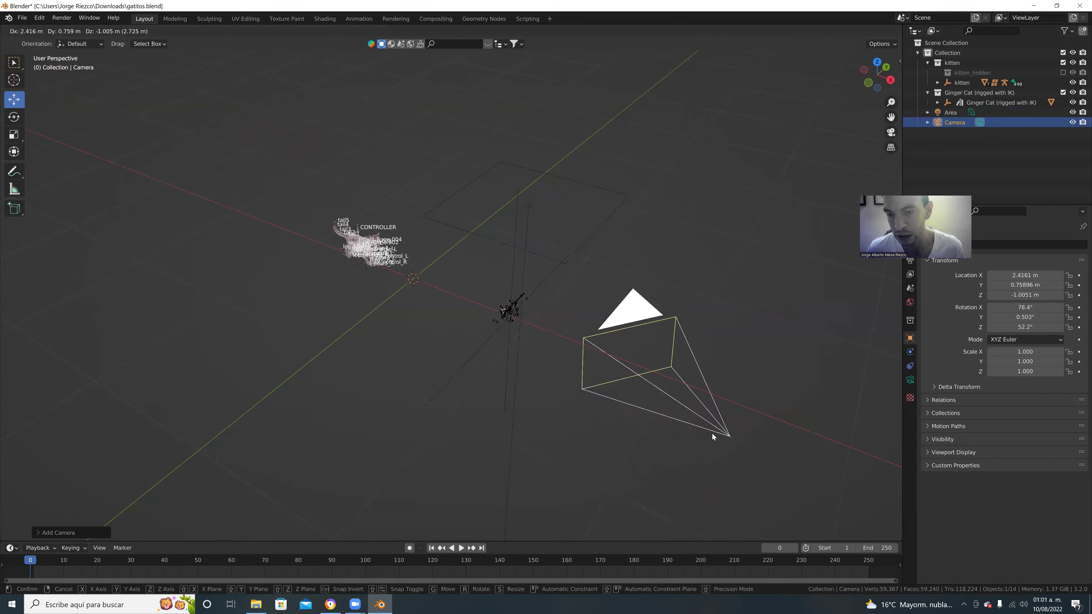
{"action": "left_click", "coordinate": [712, 434]}
{"action": "mouse_move", "coordinate": [594, 406]}
{"action": "middle_mouse_down"}
{"action": "mouse_move", "coordinate": [583, 405]}
{"action": "mouse_move", "coordinate": [591, 412]}
{"action": "middle_mouse_up"}
{"action": "key", "text": "g"}
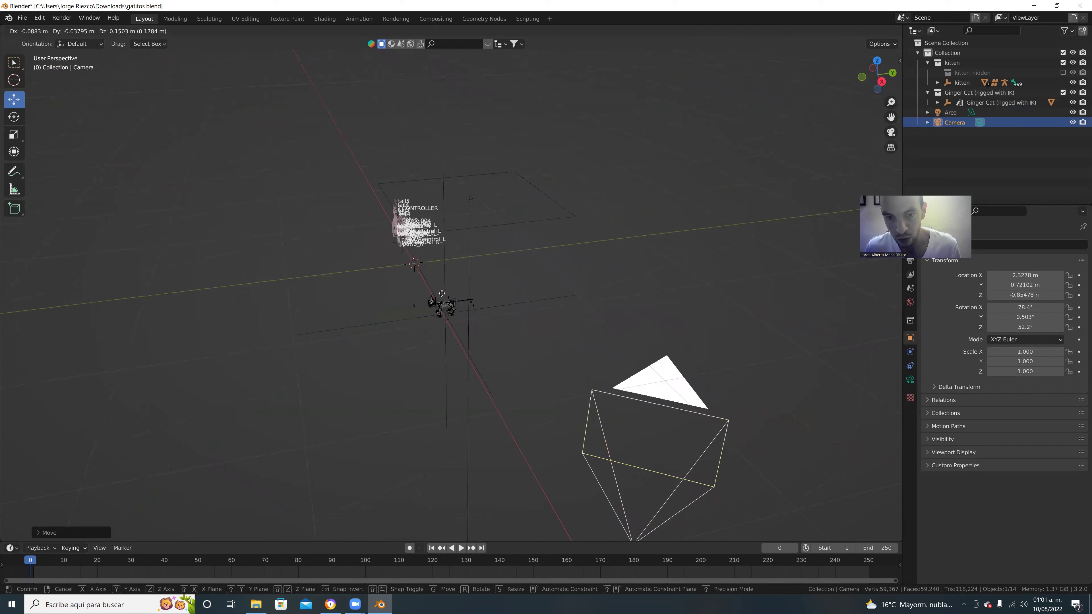
{"action": "left_click", "coordinate": [511, 327]}
Place the camera in front of the cat and split the 3D view into two side-by-side views
{"action": "middle_click_drag", "start_coordinate": [511, 328], "coordinate": [399, 317]}
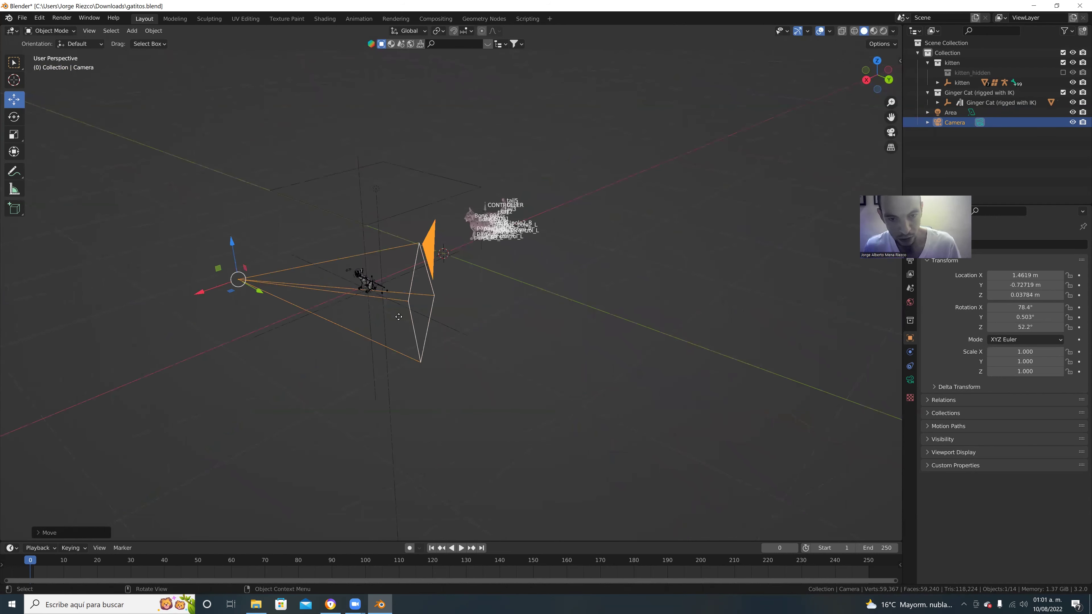
{"action": "key", "text": "g"}
{"action": "left_click", "coordinate": [311, 348]}
{"action": "middle_click_drag", "start_coordinate": [311, 347], "coordinate": [413, 377]}
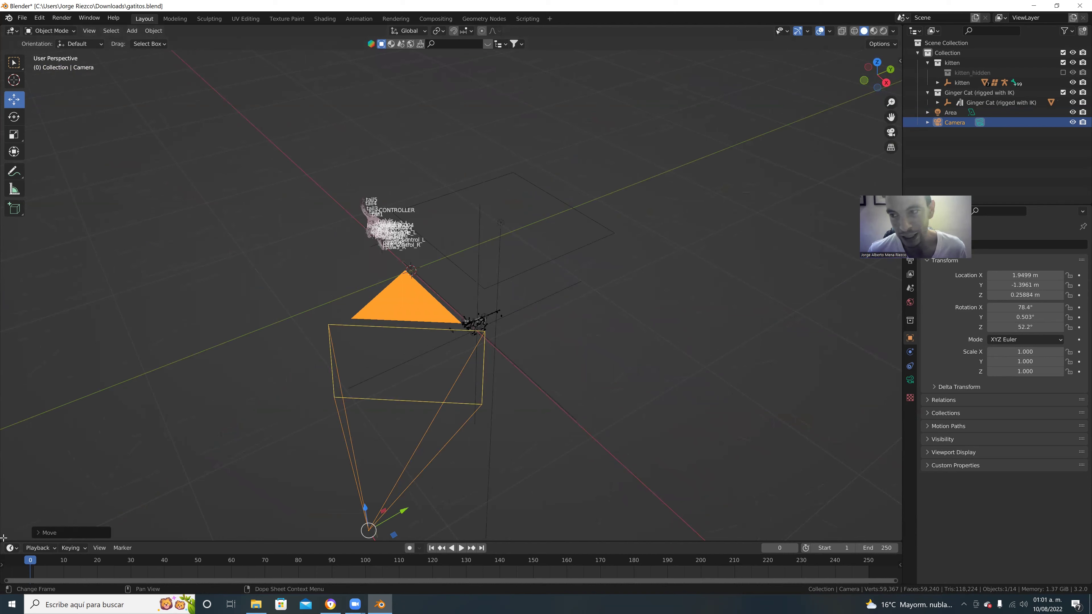
{"action": "left_click_drag", "start_coordinate": [3, 537], "coordinate": [355, 519]}
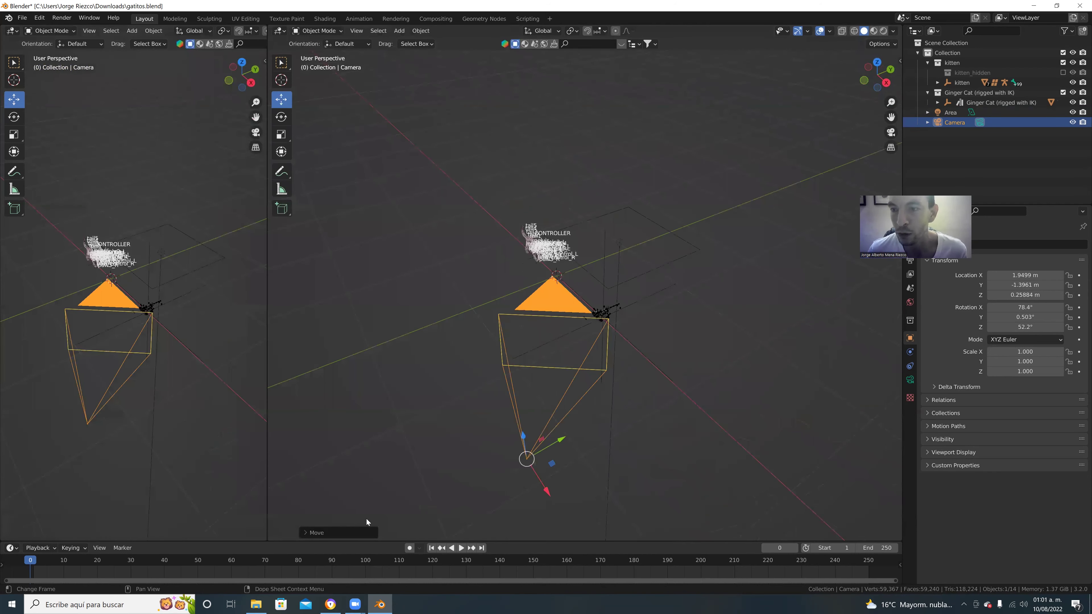
Look through the camera in the left view and nudge the camera toward the cat
{"action": "left_click", "coordinate": [344, 132]}
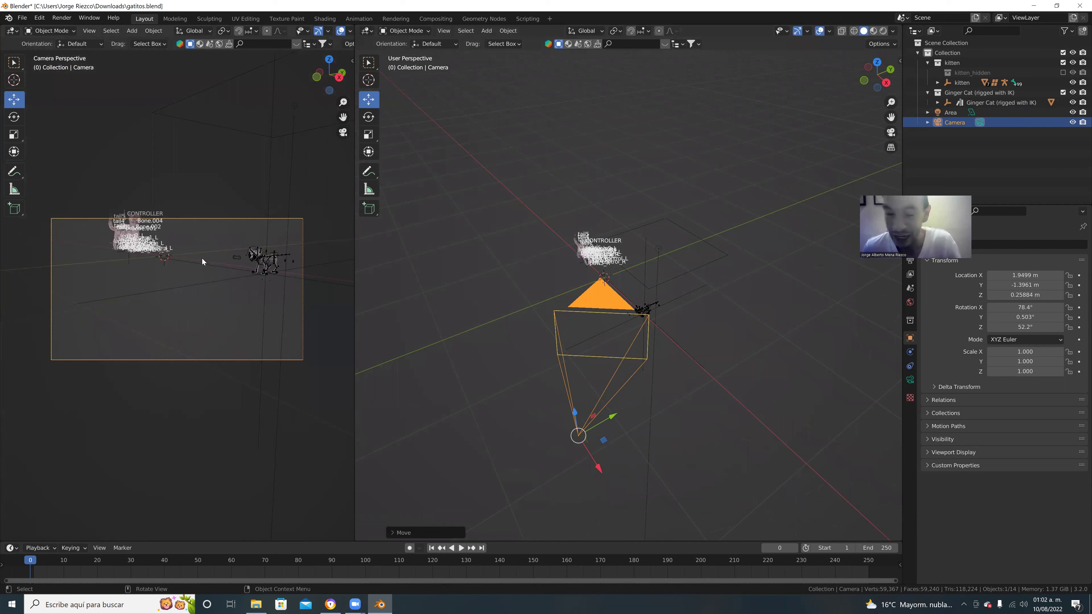
{"action": "key", "text": "g"}
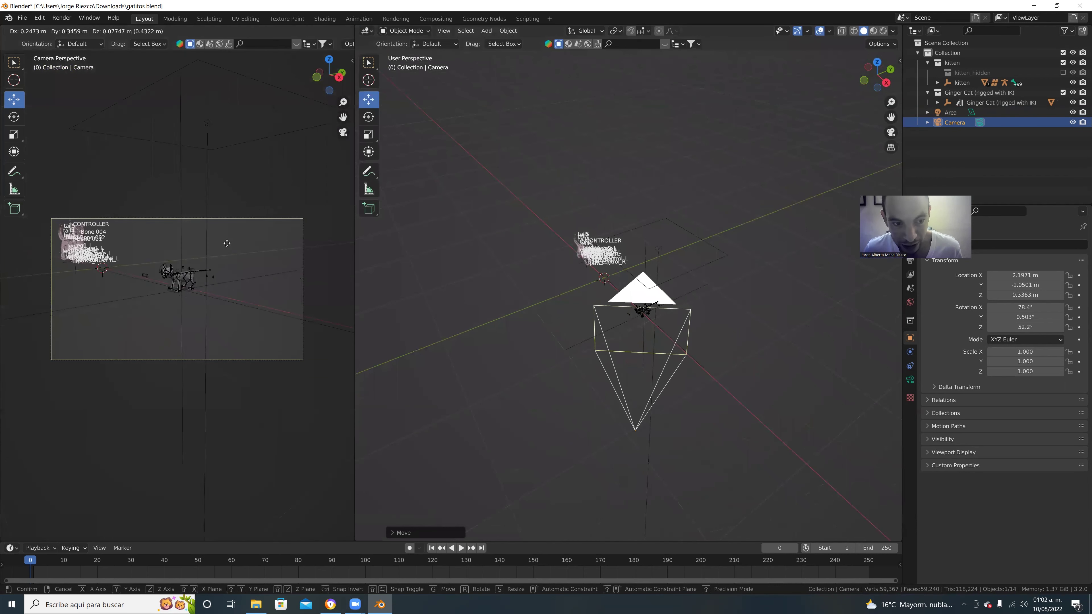
{"action": "left_click", "coordinate": [228, 245]}
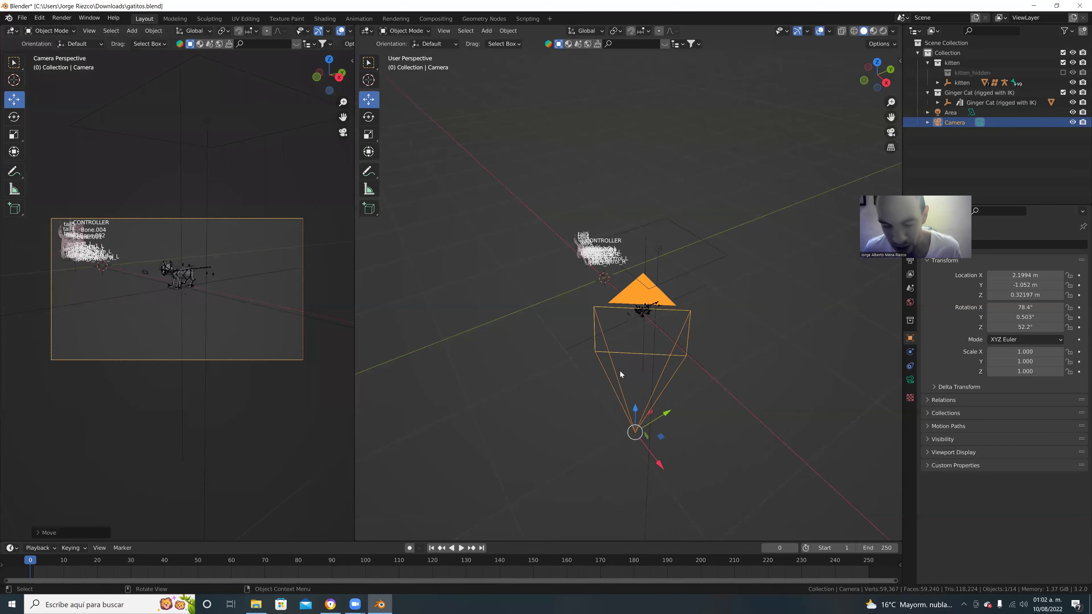
{"action": "key", "text": "g"}
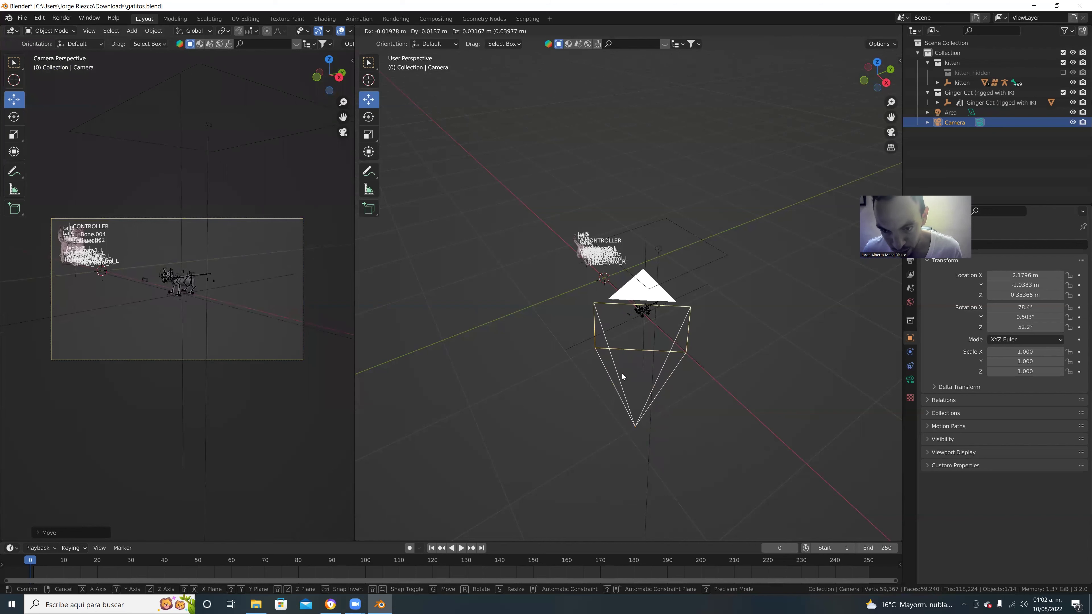
{"action": "left_click", "coordinate": [621, 378]}
Refine the camera to about 2.02, -0.81, 0.35 m so the cat is framed
{"action": "middle_click_drag", "start_coordinate": [582, 400], "coordinate": [517, 286]}
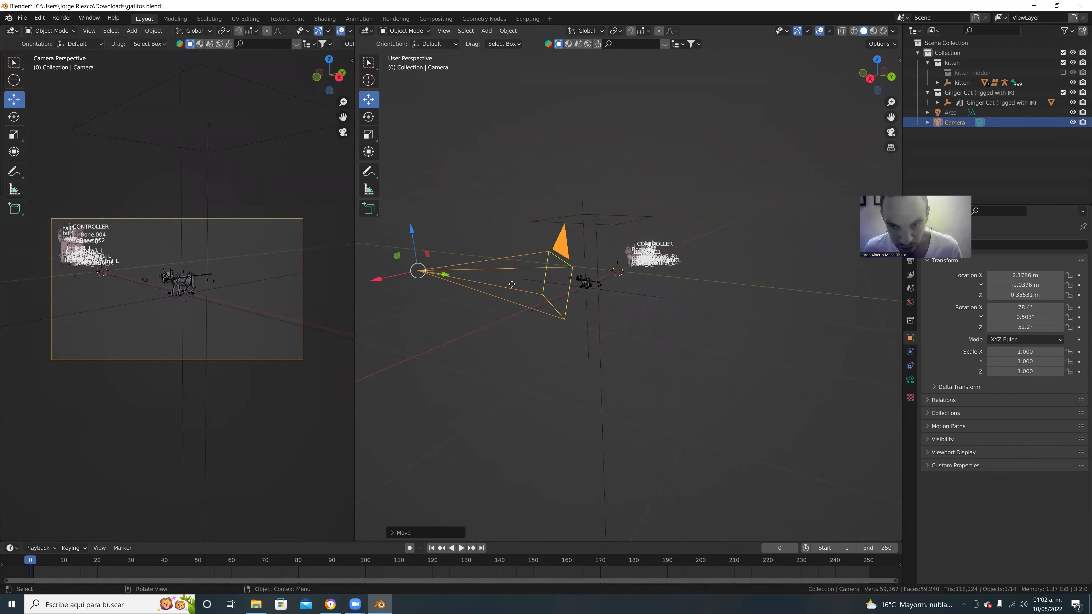
{"action": "key", "text": "g"}
{"action": "left_click", "coordinate": [542, 287]}
{"action": "middle_click_drag", "start_coordinate": [563, 395], "coordinate": [635, 408]}
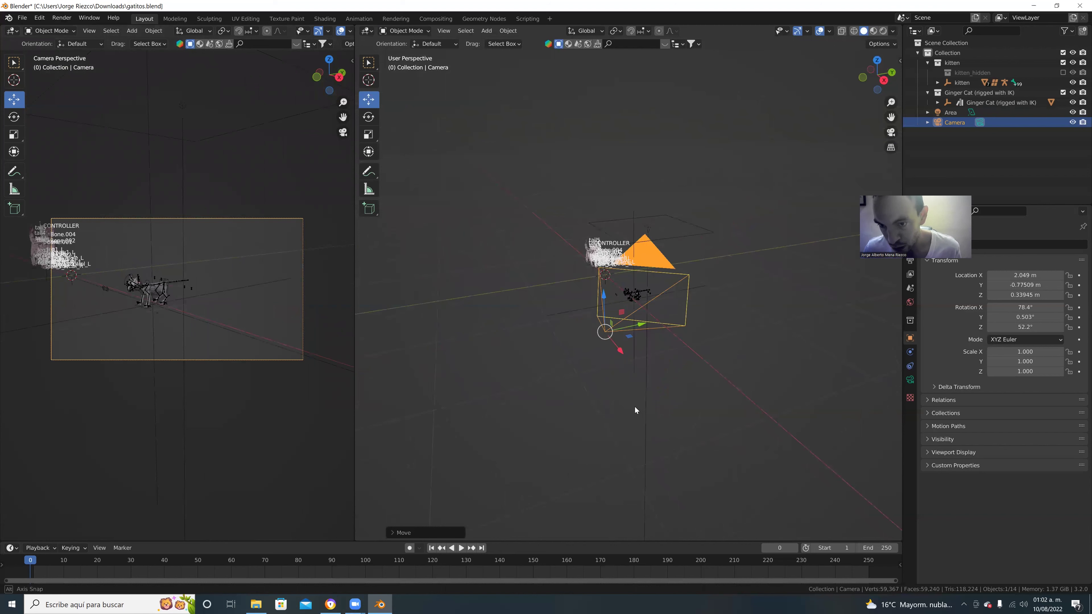
{"action": "key", "text": "g"}
{"action": "left_click", "coordinate": [646, 303]}
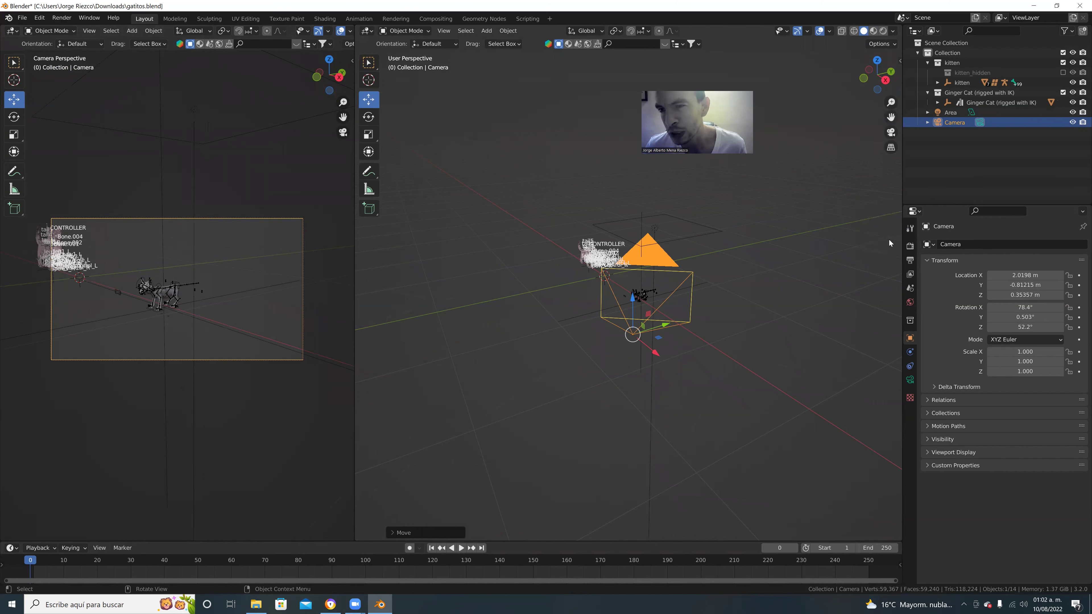
{"action": "left_click", "coordinate": [911, 246]}
Switch the render engine to Cycles with Max Samples set to 45
{"action": "left_click", "coordinate": [1000, 244]}
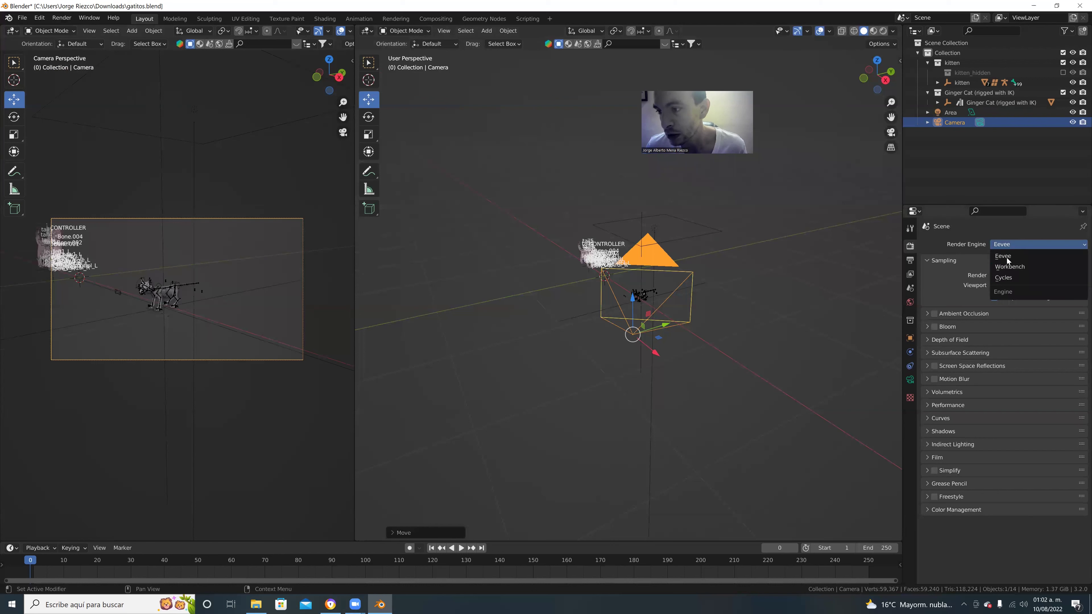
{"action": "left_click", "coordinate": [1006, 280]}
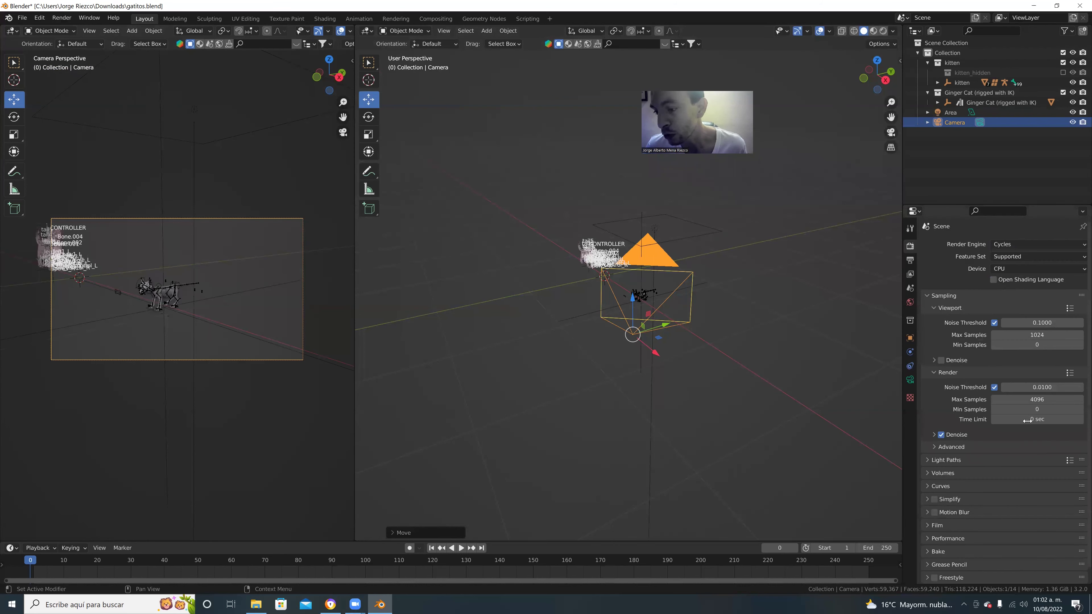
{"action": "left_click", "coordinate": [1045, 400]}
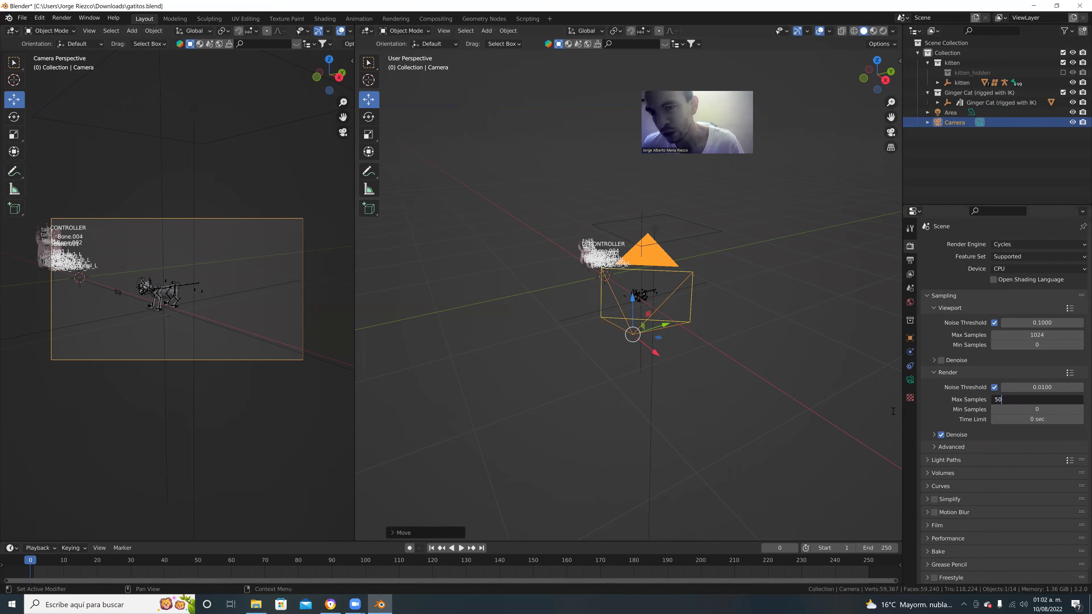
{"action": "type", "text": "45"}
{"action": "key", "text": "Return"}
Preview the animation playback and return to frame 0
{"action": "key", "text": "space"}
{"action": "key", "text": "Escape"}
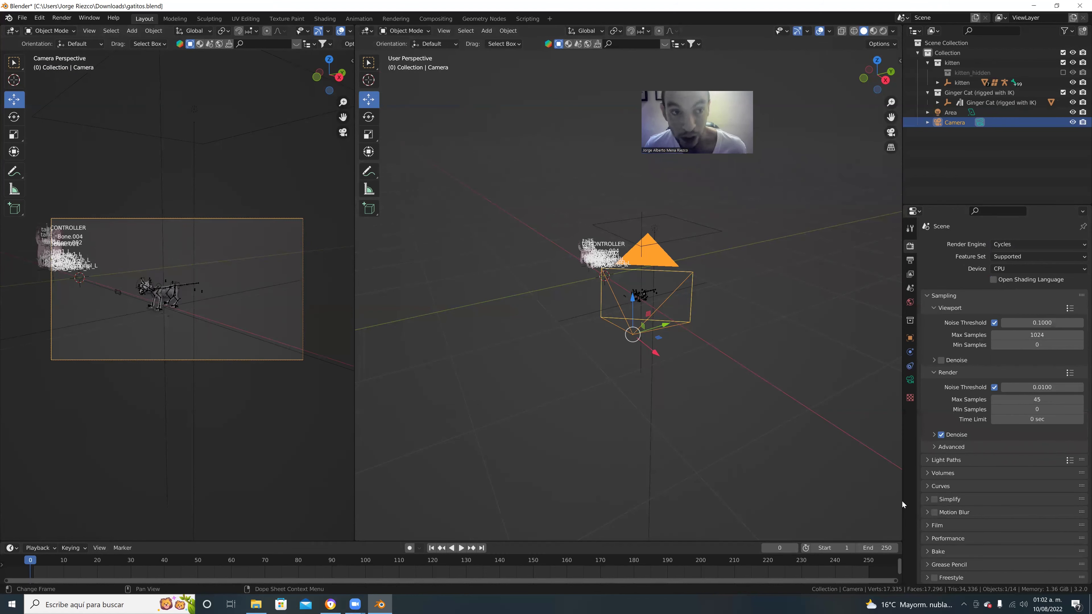
{"action": "left_click", "coordinate": [62, 18]}
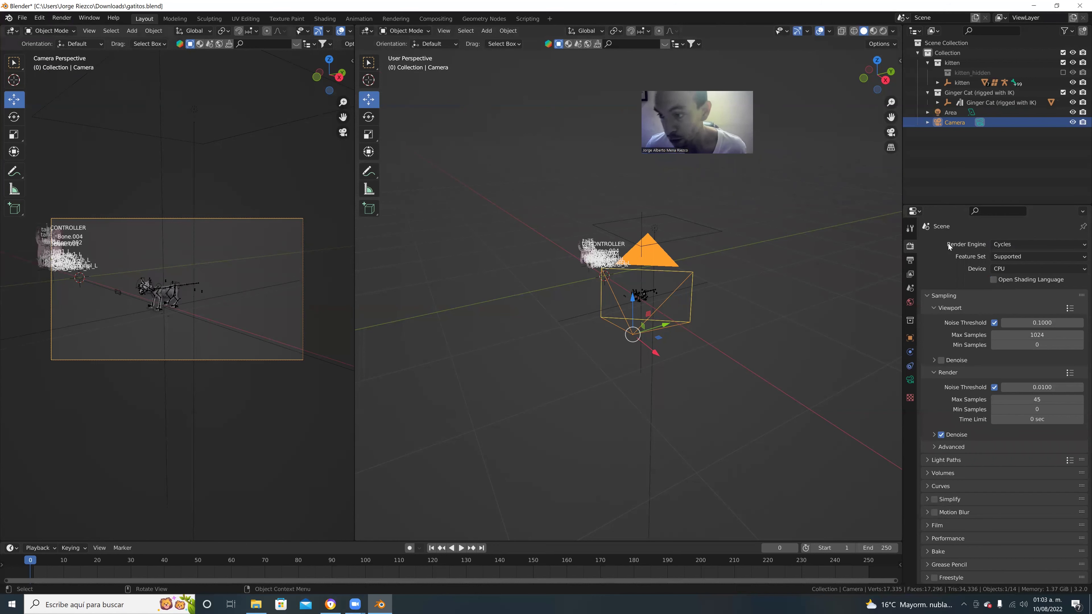
In Output properties, keep frames 1–250 and open the file browser for the output path
{"action": "left_click", "coordinate": [911, 260]}
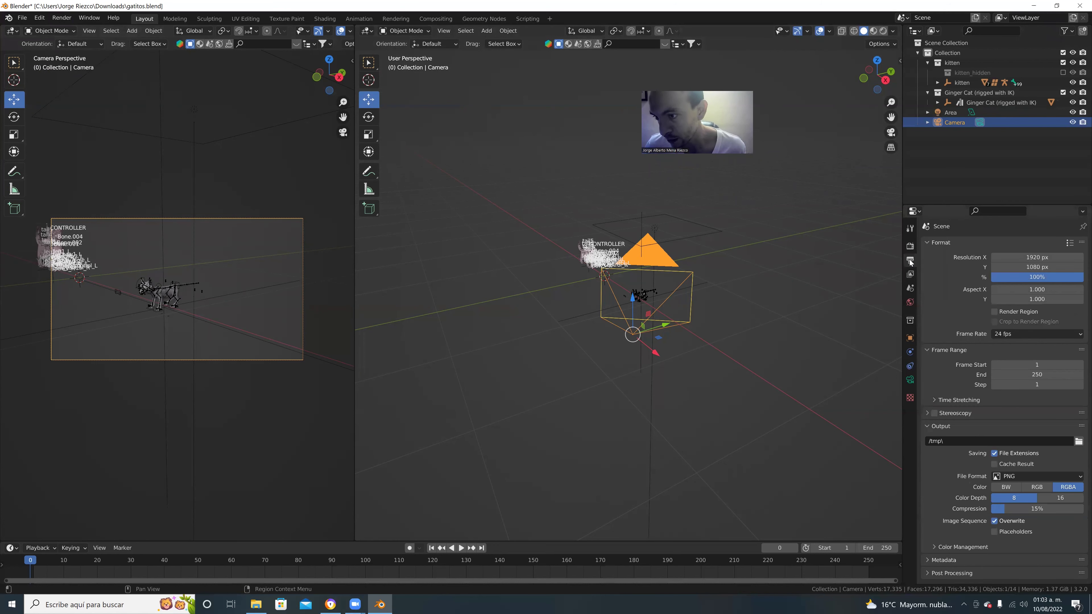
{"action": "left_click", "coordinate": [1054, 368]}
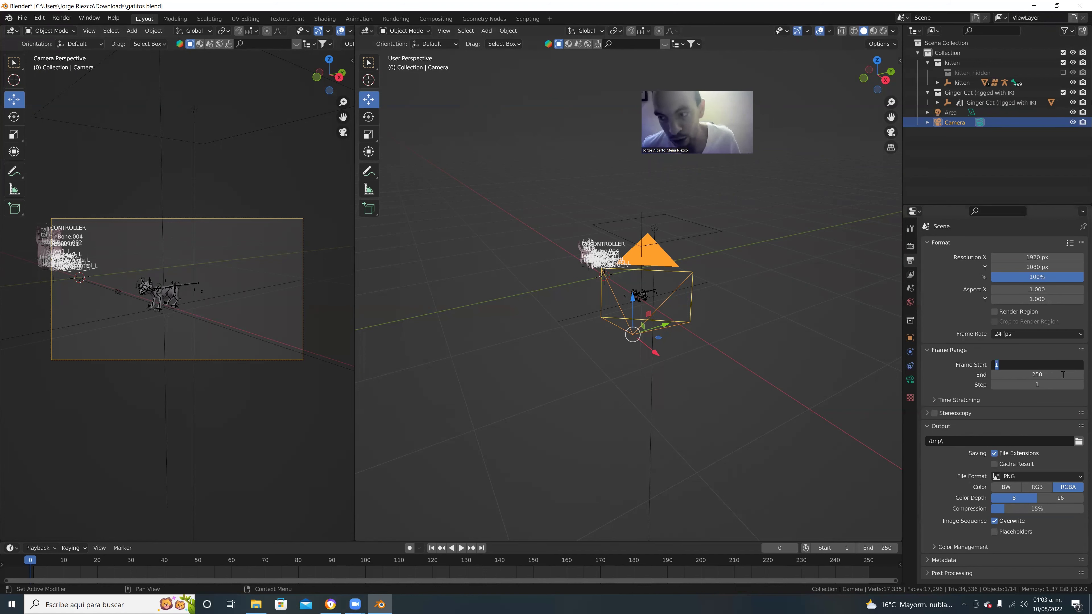
{"action": "left_click", "coordinate": [1079, 443]}
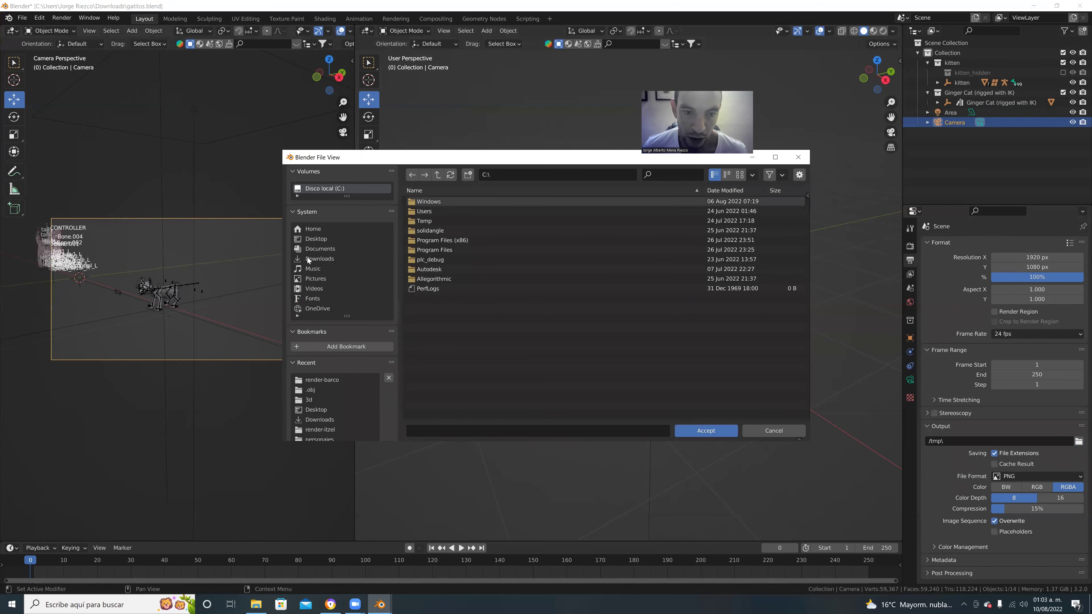
Create a 'gatito' folder in Documents and accept it as the render output folder
{"action": "left_click", "coordinate": [319, 249]}
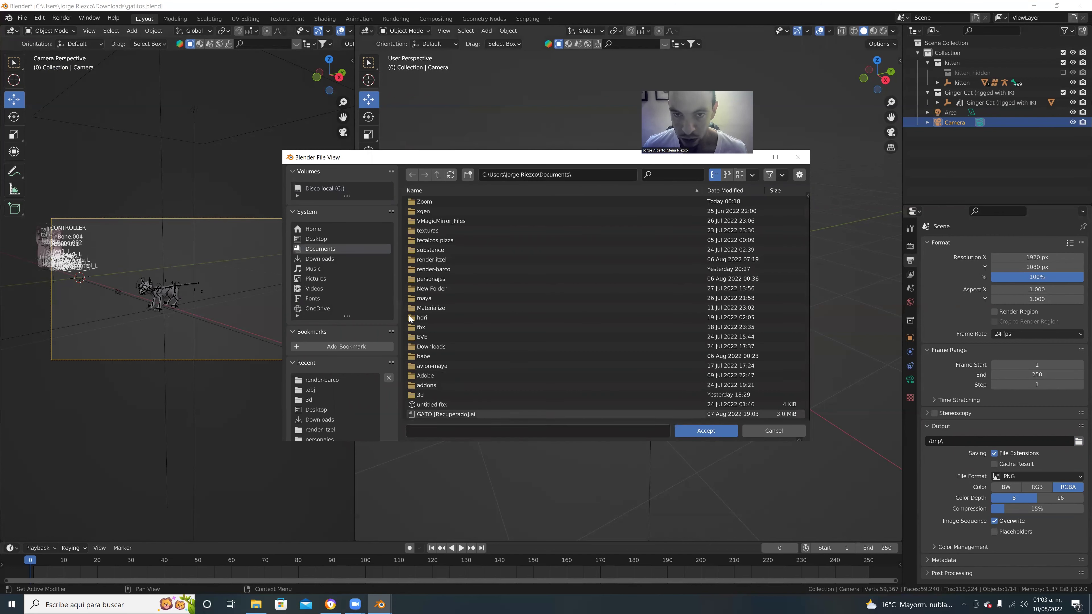
{"action": "left_click", "coordinate": [468, 174]}
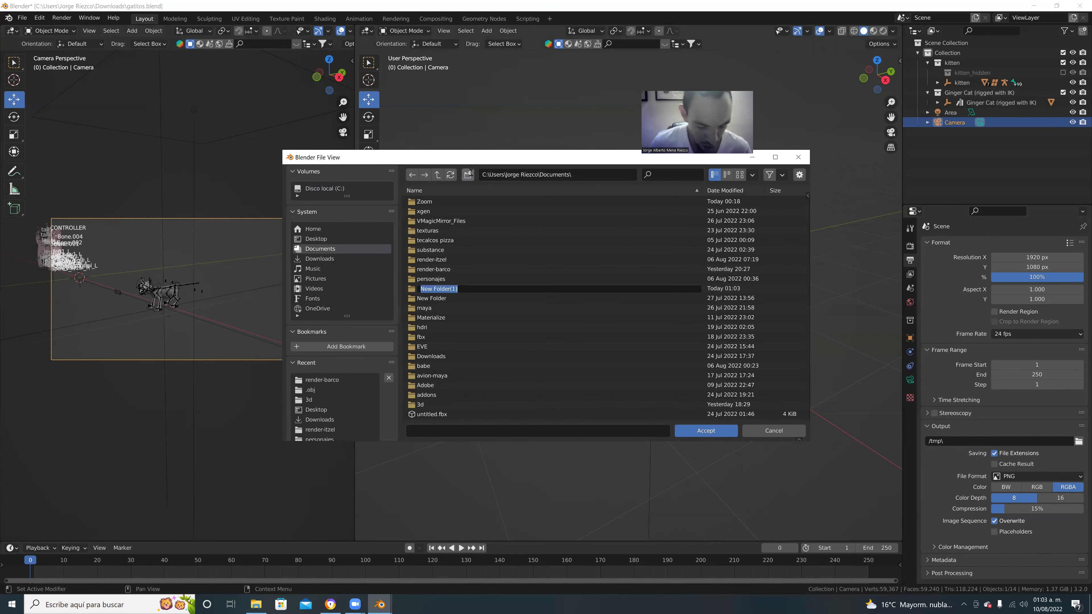
{"action": "type", "text": "gatito"}
{"action": "key", "text": "Return"}
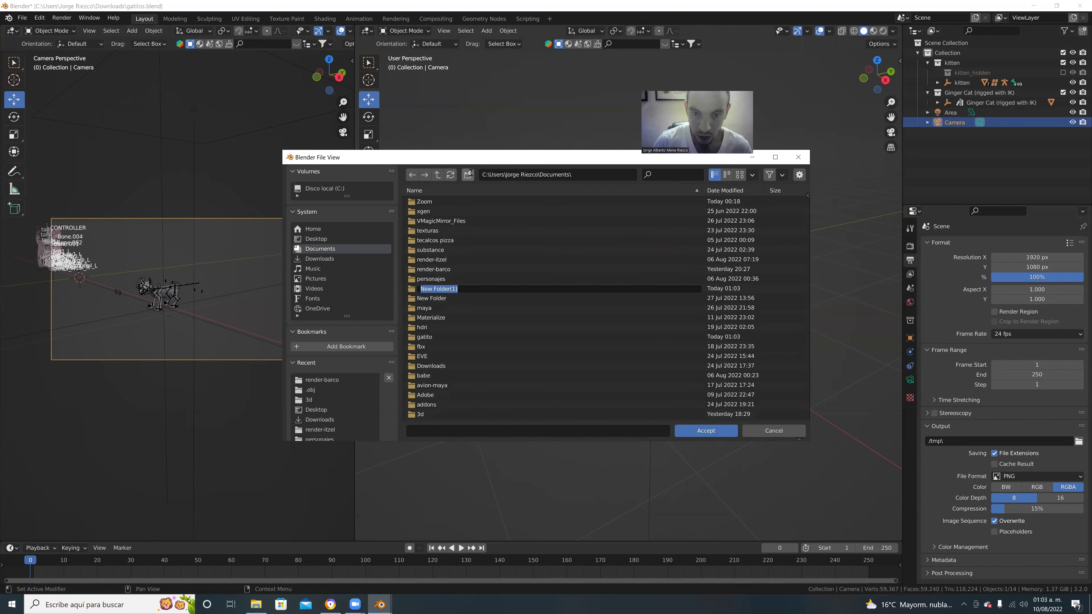
{"action": "scroll", "coordinate": [443, 279], "scroll_direction": "down", "scroll_amount": 4}
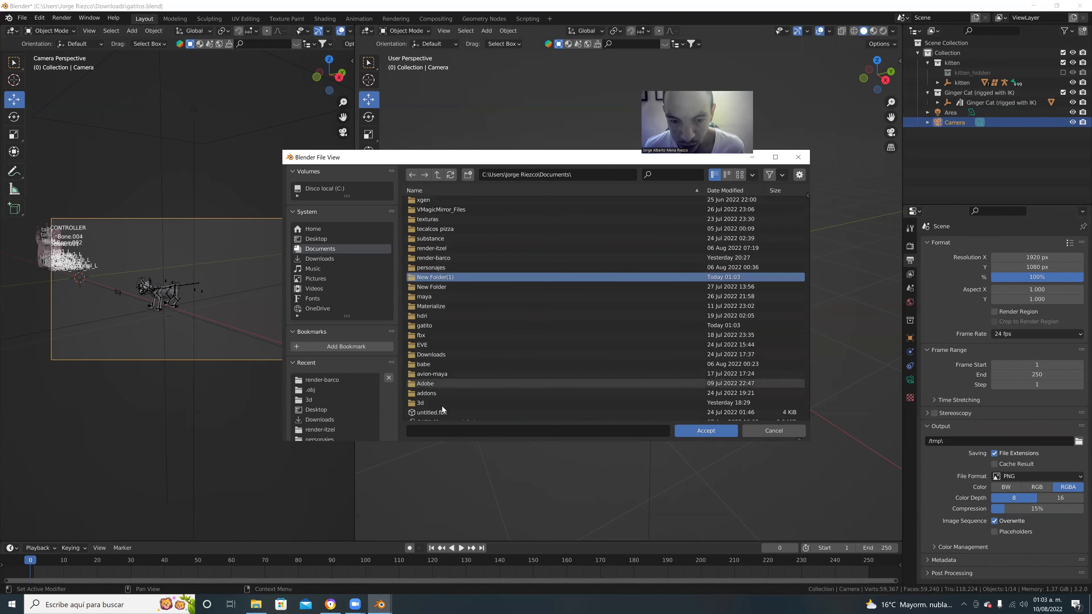
{"action": "scroll", "coordinate": [443, 301], "scroll_direction": "up", "scroll_amount": 4}
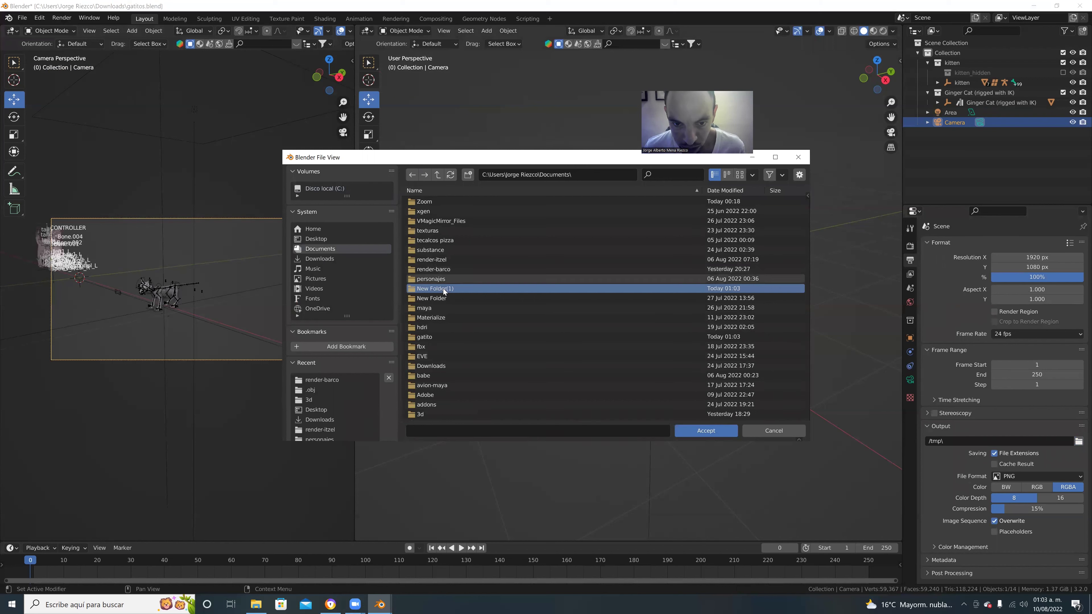
{"action": "left_click", "coordinate": [443, 302]}
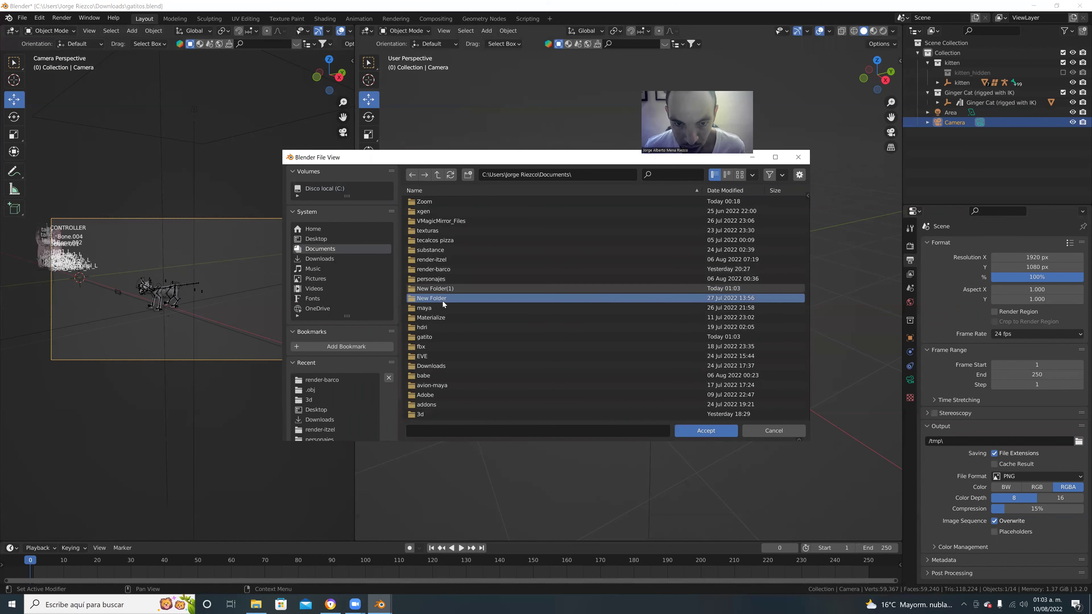
{"action": "double_click", "coordinate": [431, 339]}
{"action": "left_click", "coordinate": [716, 431]}
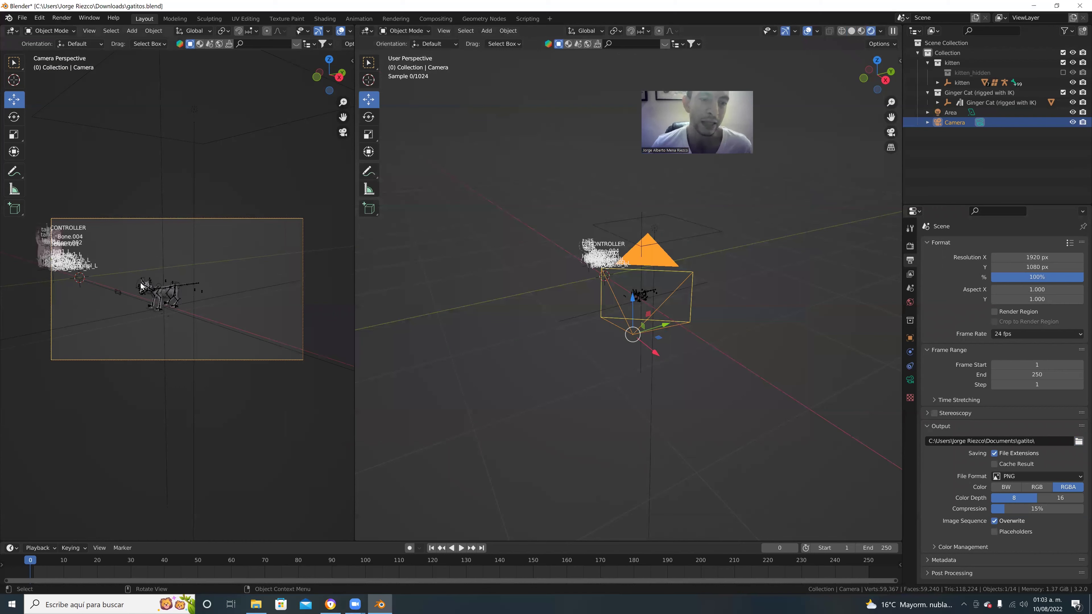
Preview the kitten with rendered shading and check the Cycles sampling settings
{"action": "key", "text": "z"}
{"action": "left_click", "coordinate": [852, 361]}
{"action": "scroll", "coordinate": [698, 295], "scroll_direction": "up", "scroll_amount": 6}
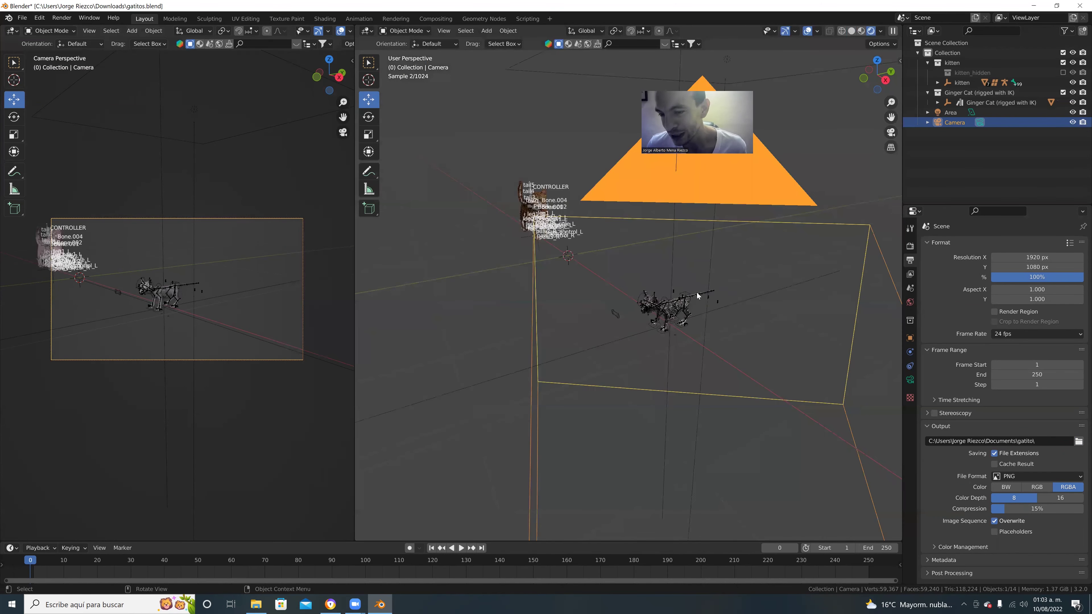
{"action": "scroll", "coordinate": [644, 349], "scroll_direction": "down", "scroll_amount": 5}
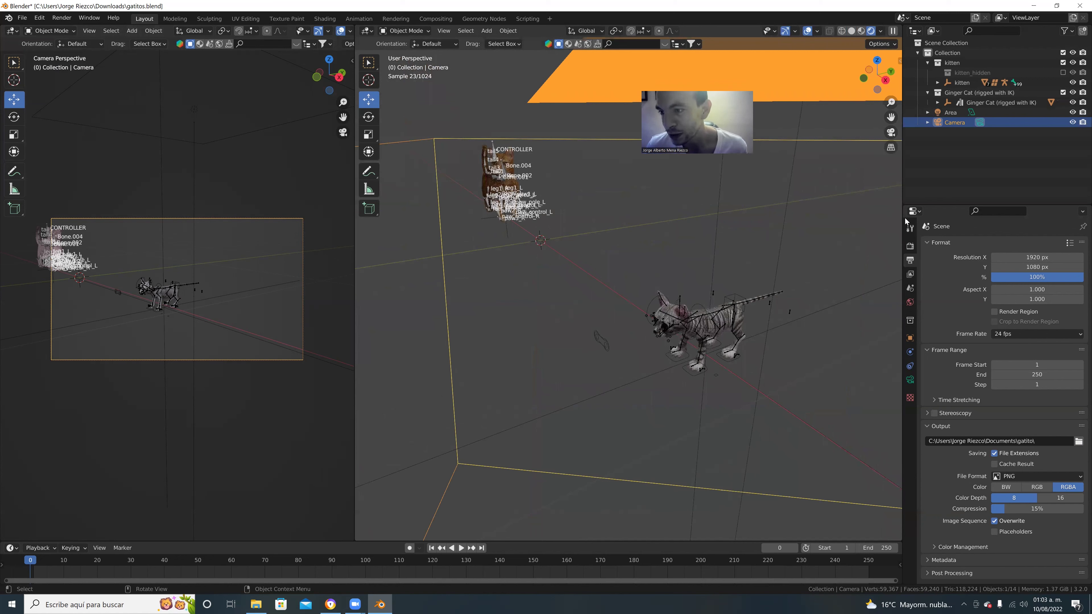
{"action": "left_click", "coordinate": [911, 247]}
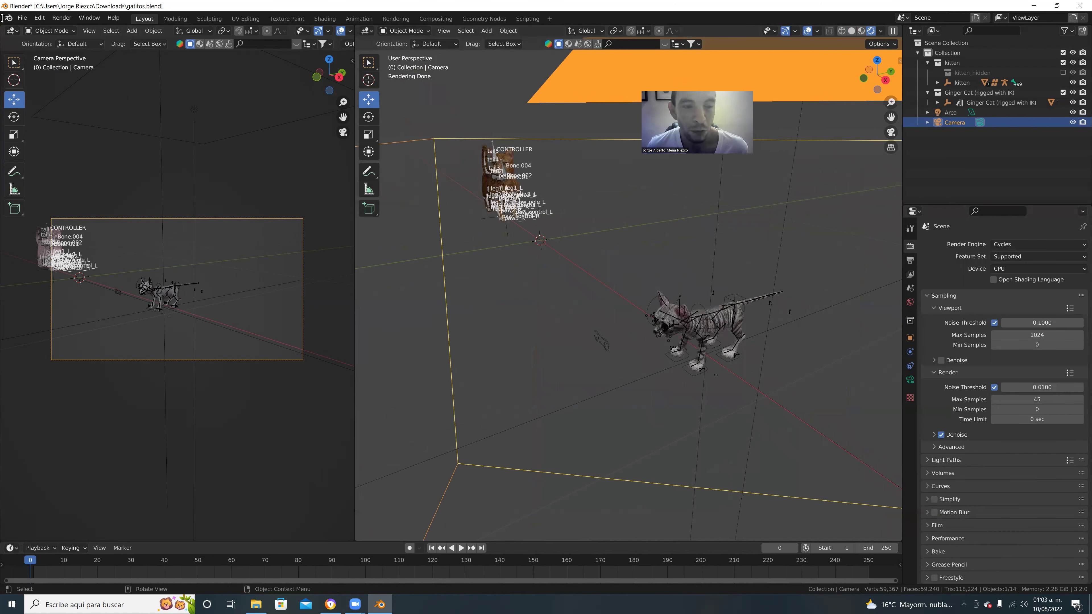
{"action": "left_click", "coordinate": [62, 18]}
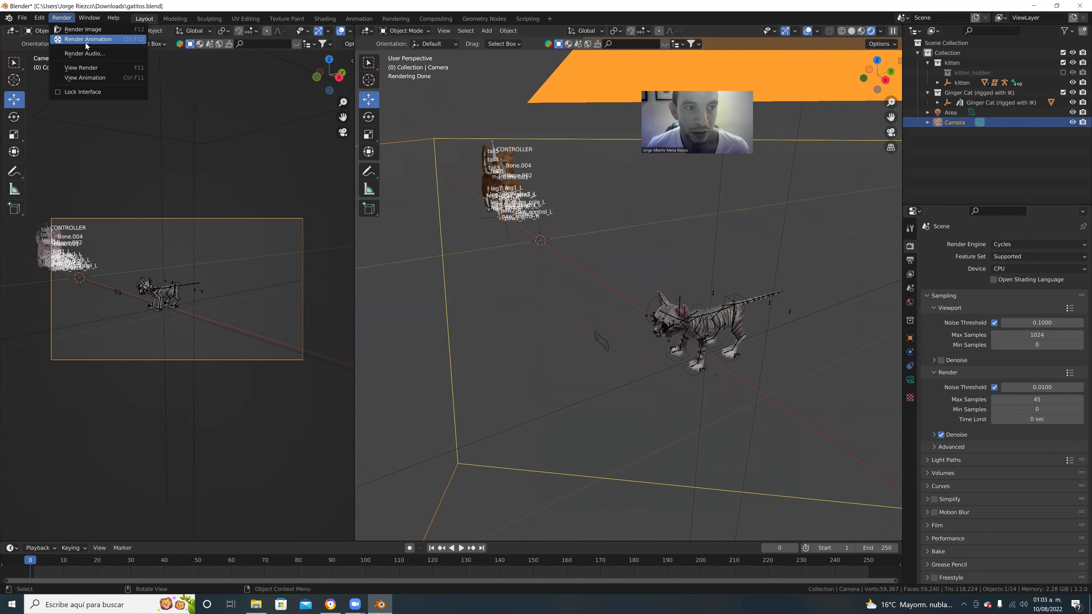
Render a Cycles still of frame 0 and close the render window once it finishes
{"action": "left_click", "coordinate": [93, 29]}
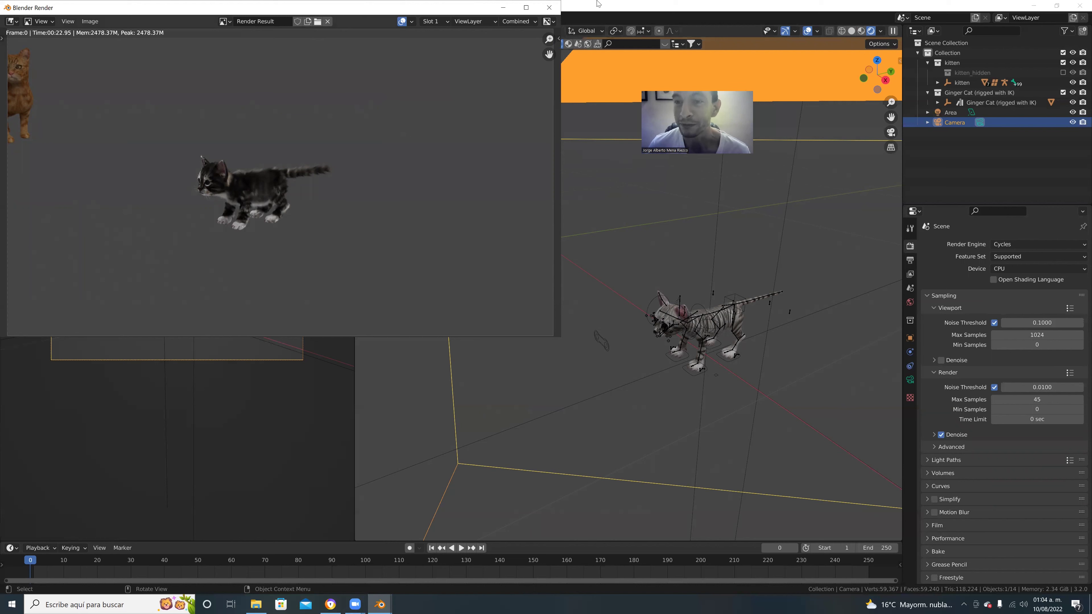
{"action": "left_click", "coordinate": [550, 7]}
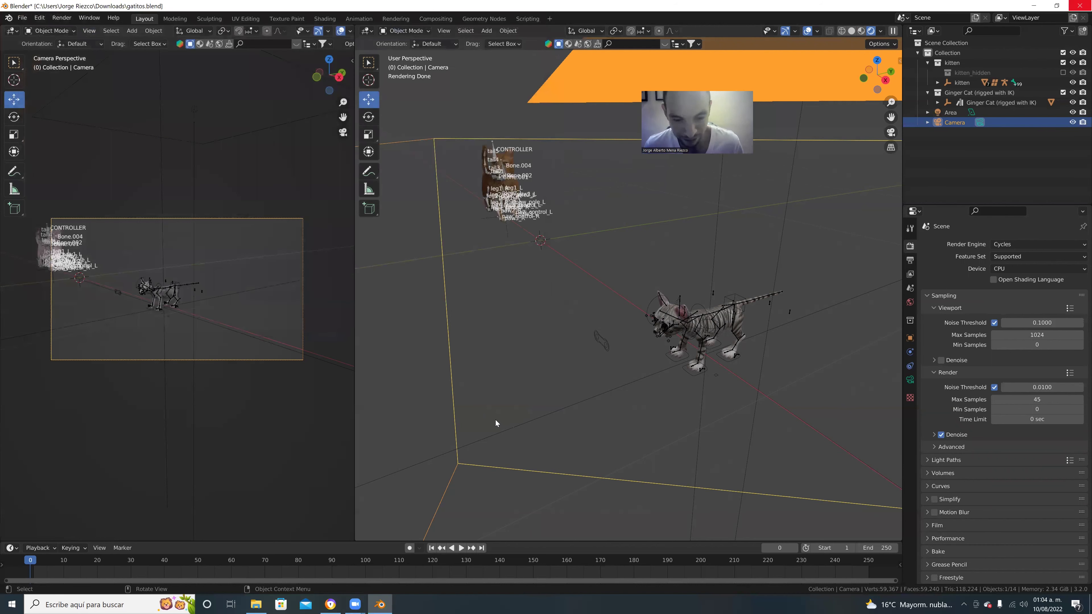
Play the kitten animation in the viewports, cancel quitting Blender, and switch to the Zoom meeting
{"action": "key", "text": "space"}
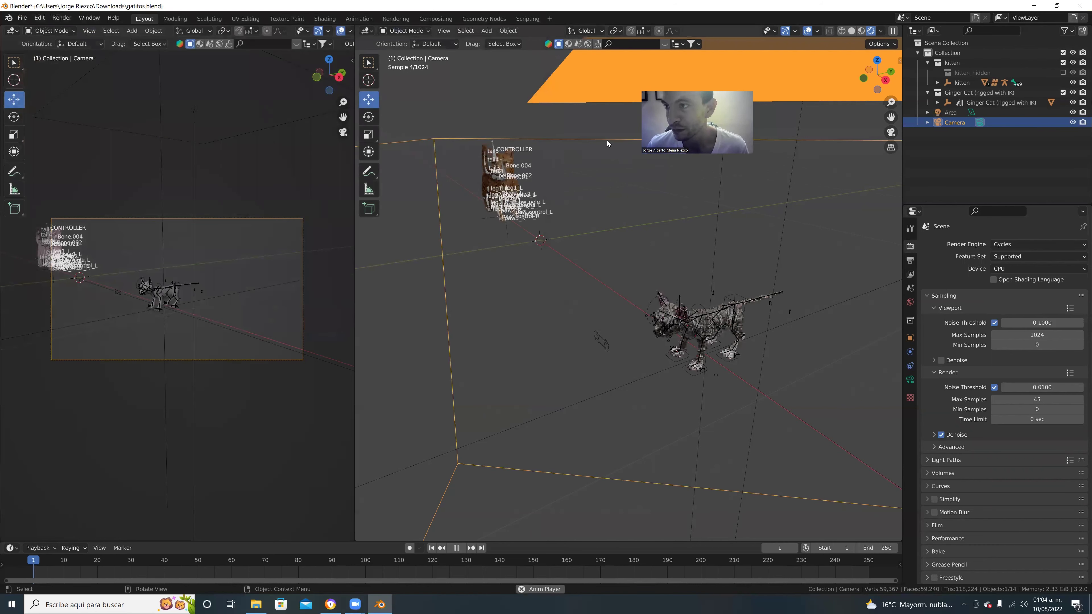
{"action": "left_click", "coordinate": [1079, 6]}
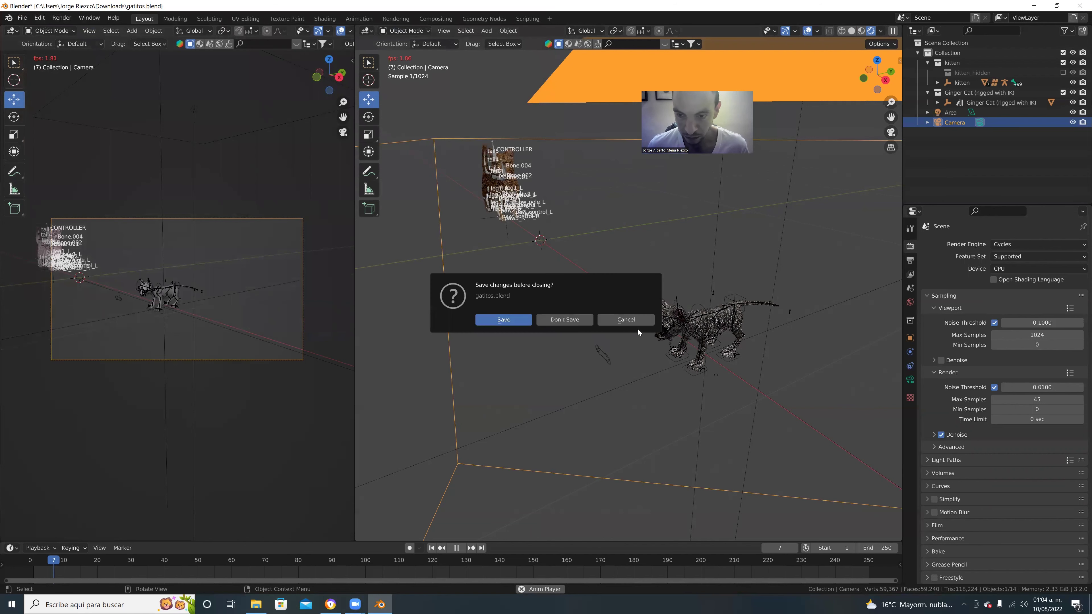
{"action": "key", "text": "Escape"}
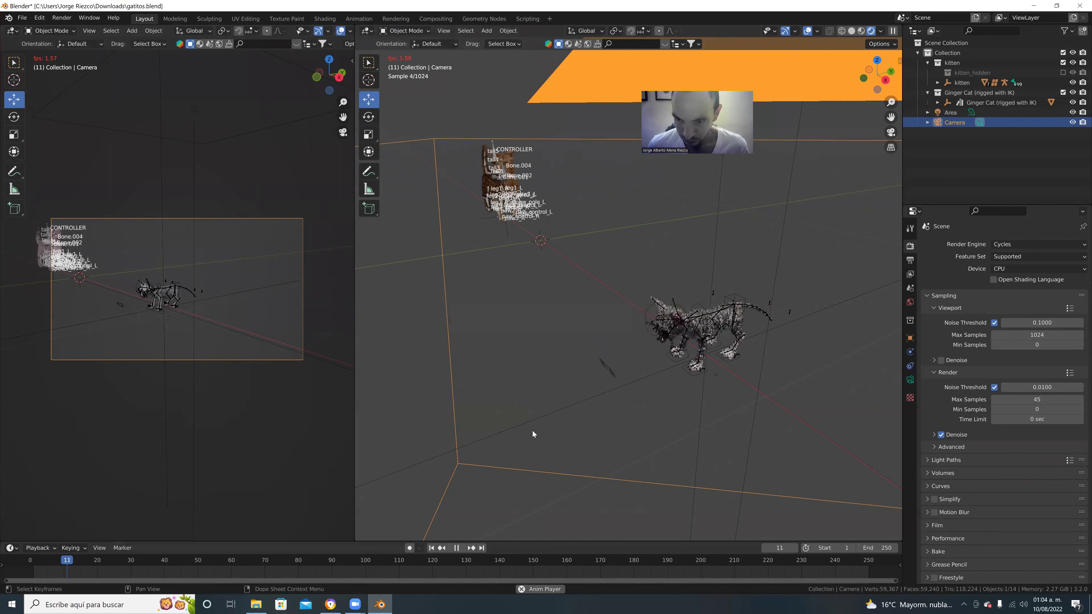
{"action": "left_click", "coordinate": [361, 604]}
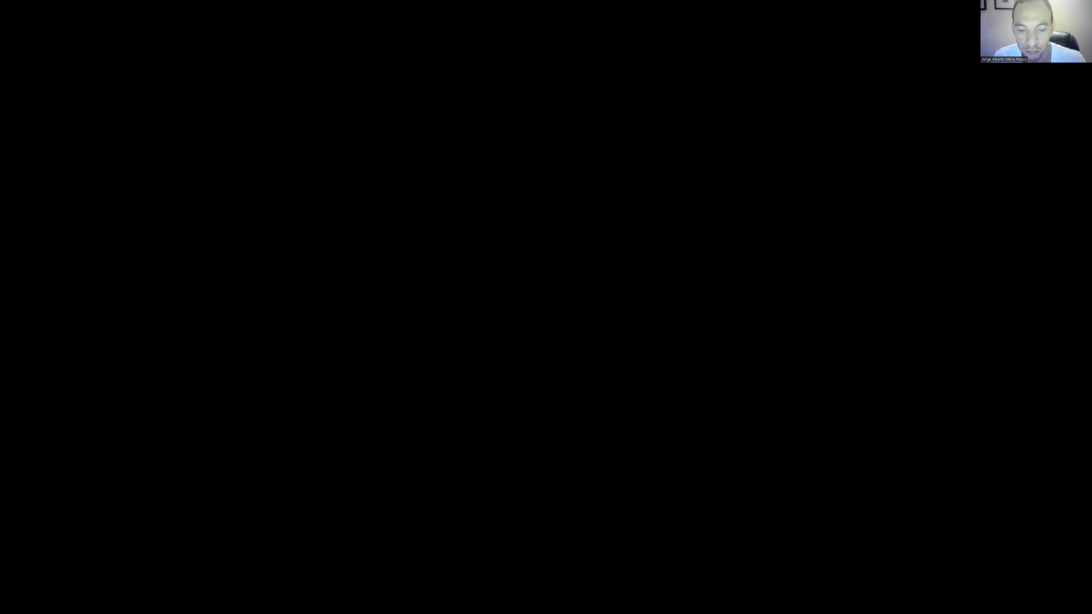
Switch to Premiere Pro's ani project and open the Import dialog from the Project panel
{"action": "key", "text": "alt+Tab"}
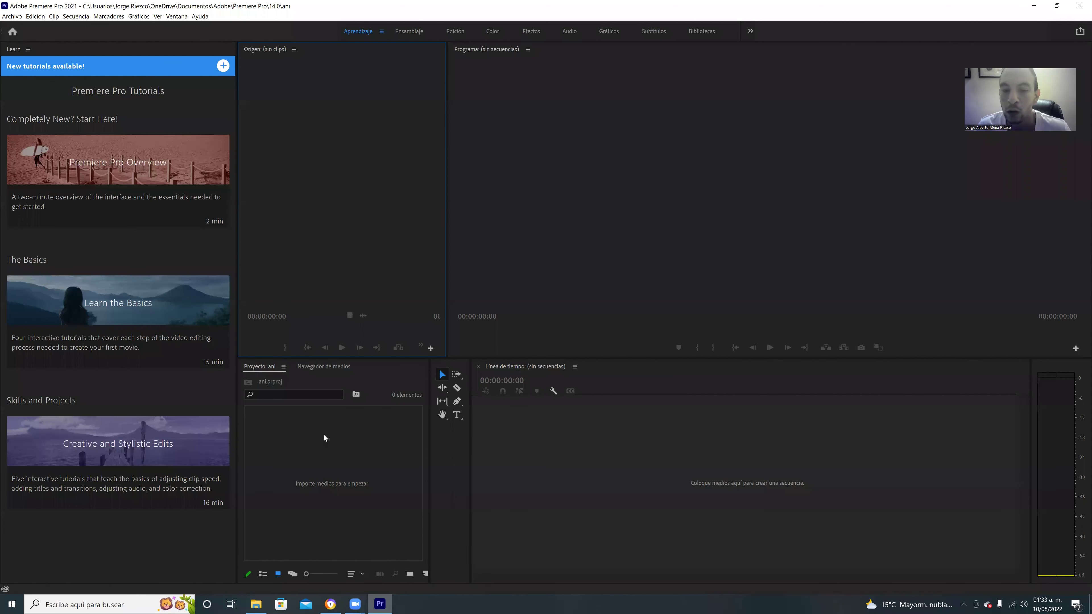
{"action": "left_click", "coordinate": [324, 468]}
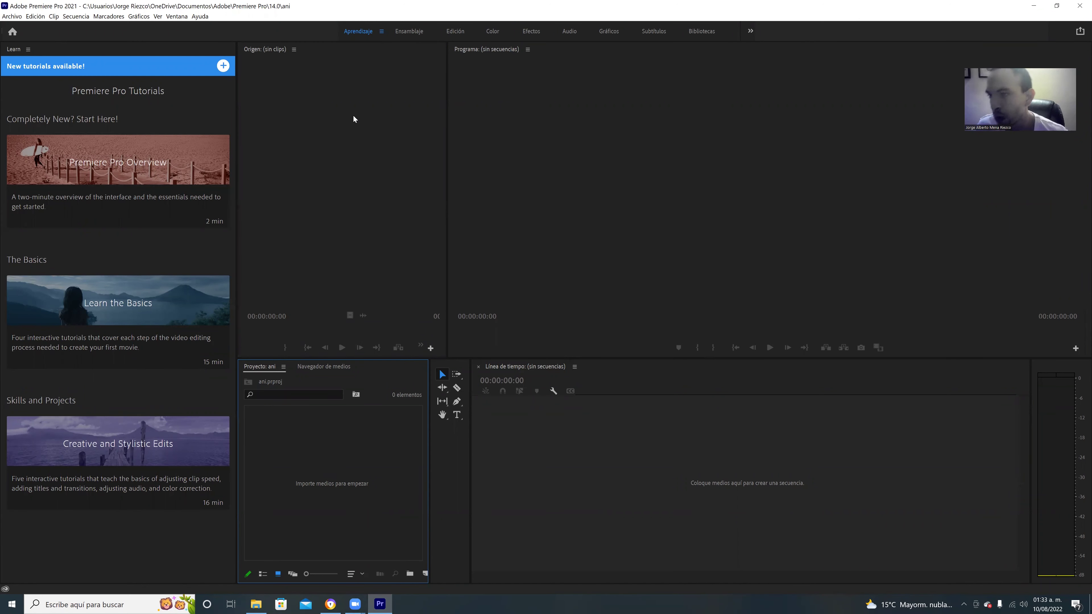
{"action": "double_click", "coordinate": [323, 494]}
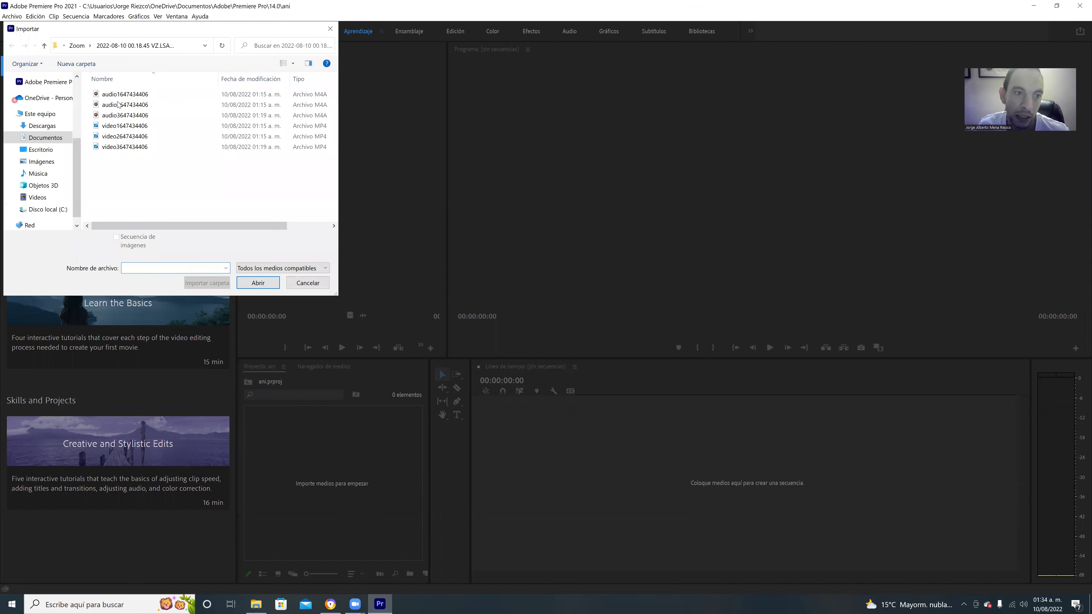
Import Documentos > gatito frames as an image sequence starting from 0001.png
{"action": "left_click", "coordinate": [45, 122]}
{"action": "scroll", "coordinate": [136, 206], "scroll_direction": "down", "scroll_amount": 1}
{"action": "scroll", "coordinate": [129, 155], "scroll_direction": "up", "scroll_amount": 2}
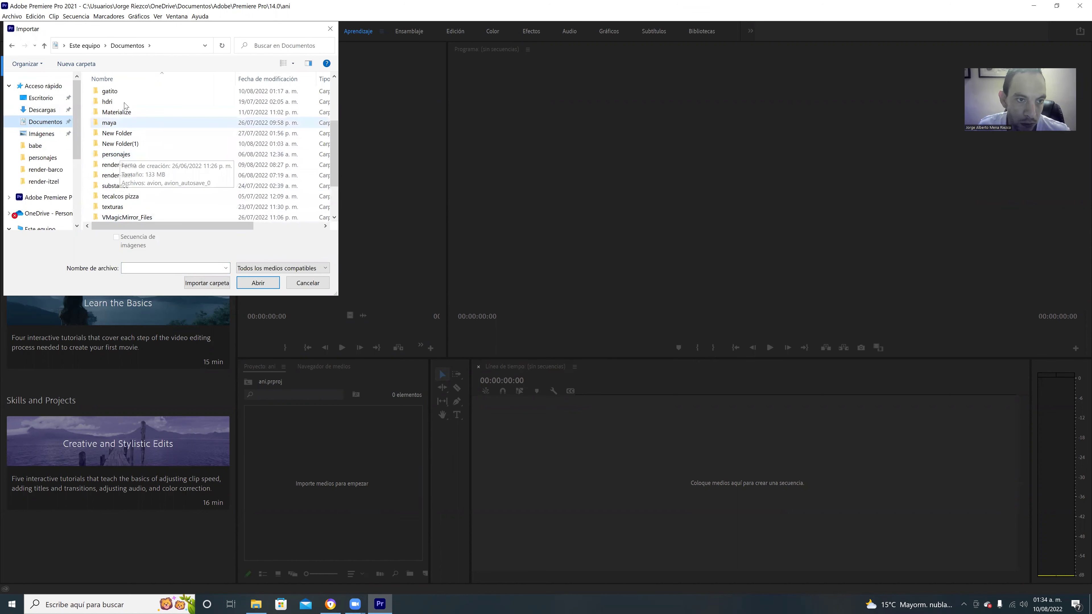
{"action": "left_click", "coordinate": [124, 92]}
{"action": "double_click", "coordinate": [124, 92]}
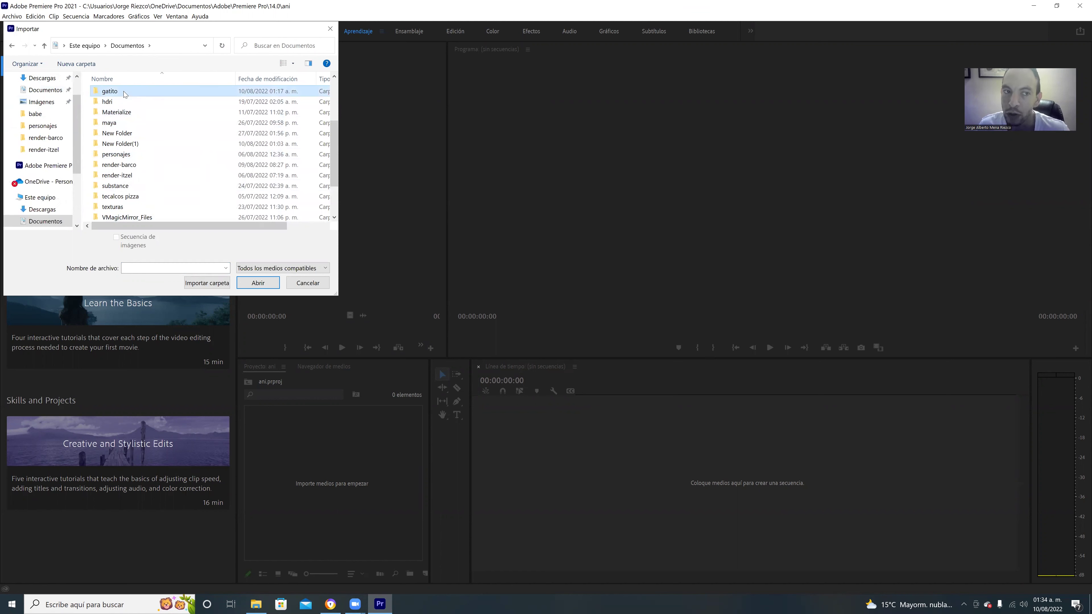
{"action": "left_click", "coordinate": [112, 109]}
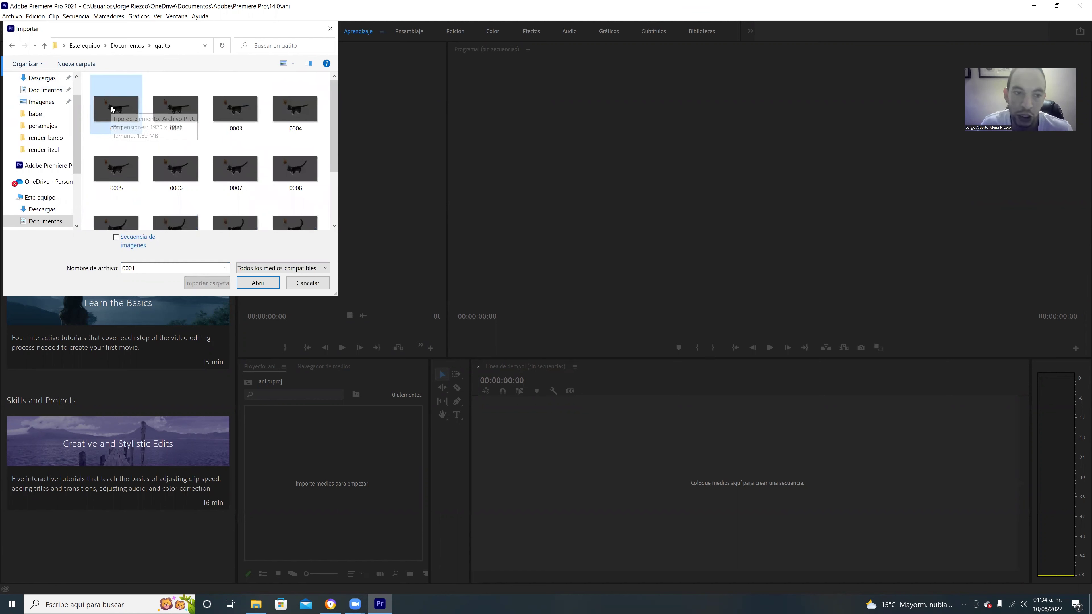
{"action": "left_click", "coordinate": [115, 238]}
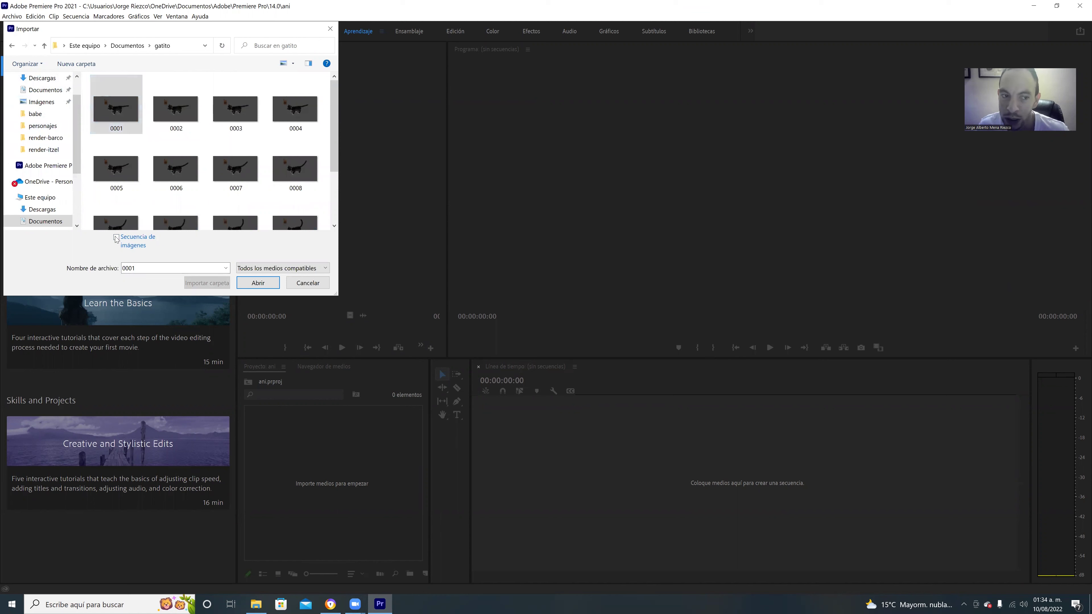
{"action": "left_click", "coordinate": [248, 282]}
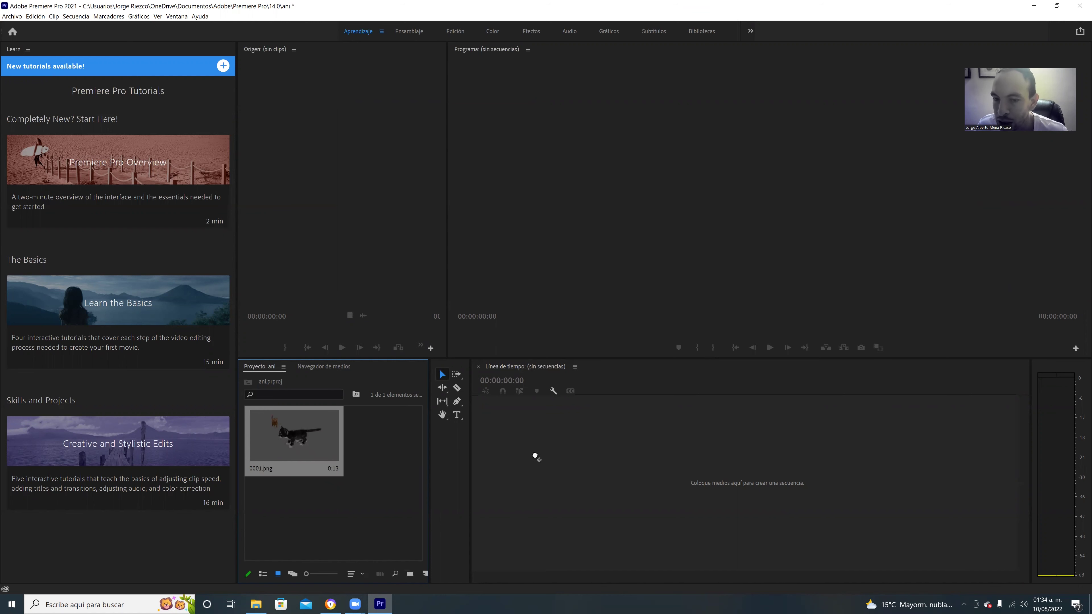
Drop 0001.png on the Timeline to create a 0001 sequence and play it in the Program monitor
{"action": "left_click_drag", "start_coordinate": [535, 446], "coordinate": [535, 434]}
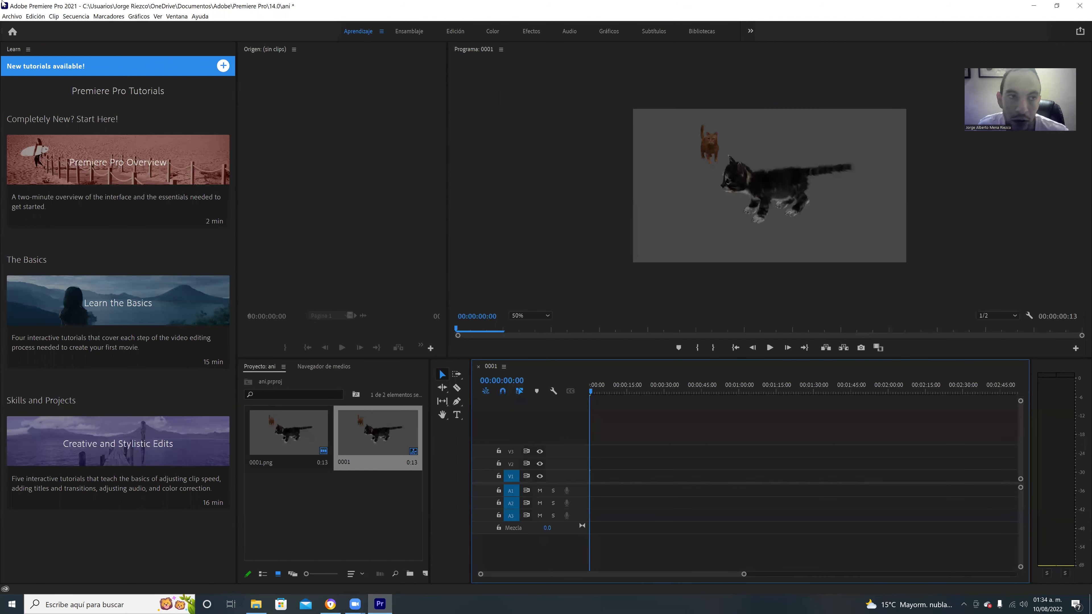
{"action": "left_click", "coordinate": [14, 15]}
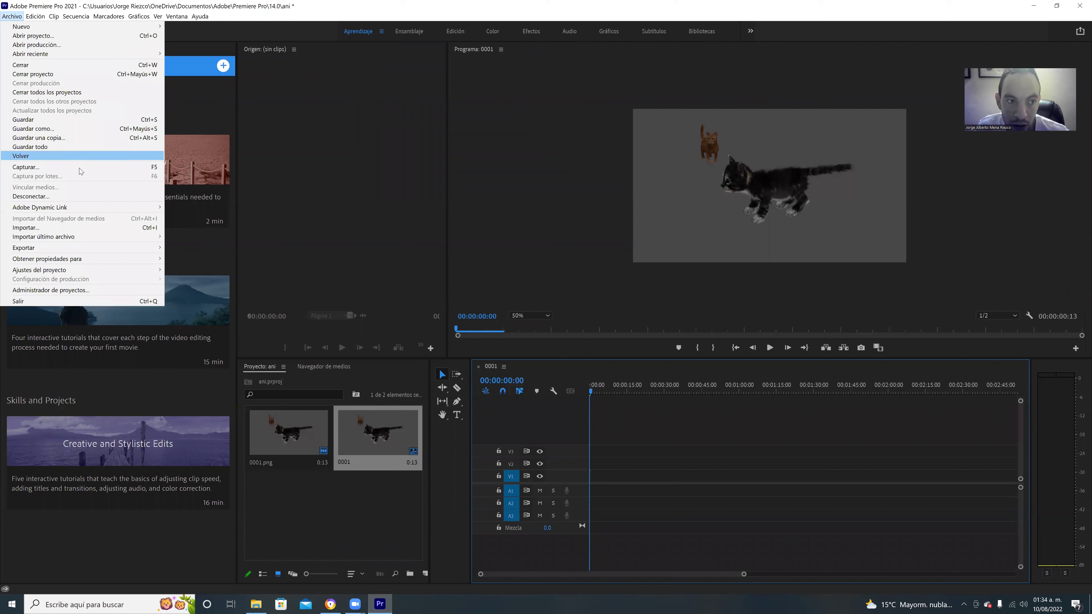
{"action": "left_click", "coordinate": [656, 283]}
{"action": "left_click", "coordinate": [770, 348]}
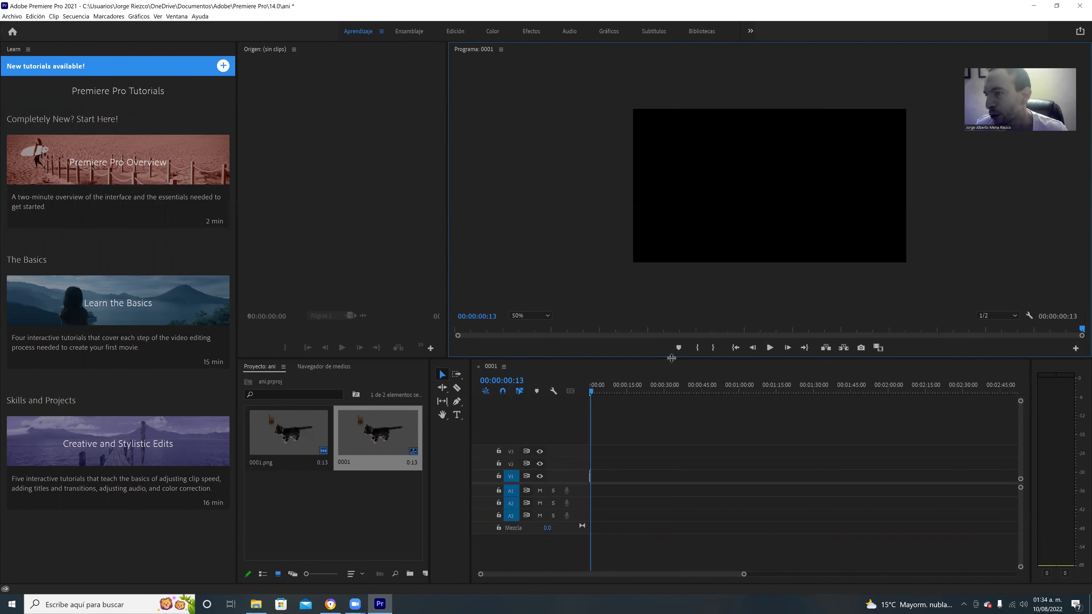
{"action": "left_click", "coordinate": [9, 16]}
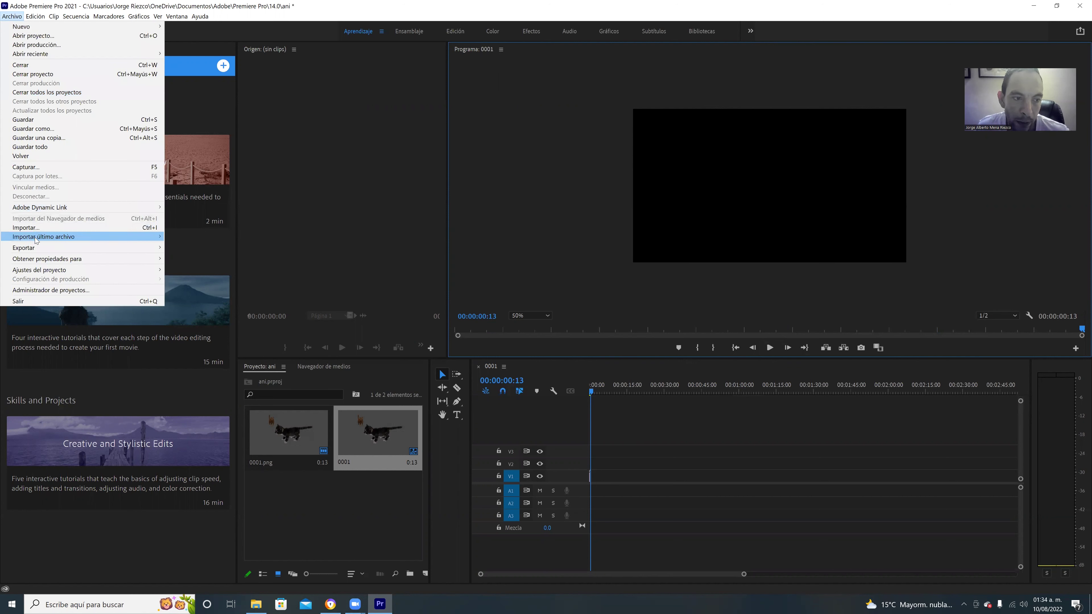
{"action": "left_click", "coordinate": [291, 228]}
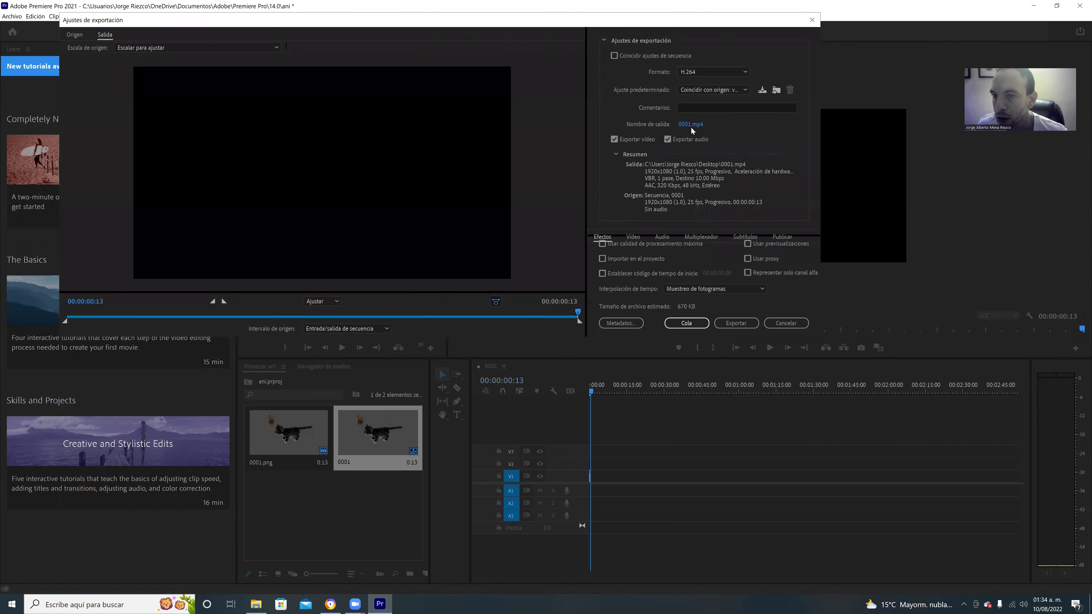
{"action": "left_click", "coordinate": [690, 125]}
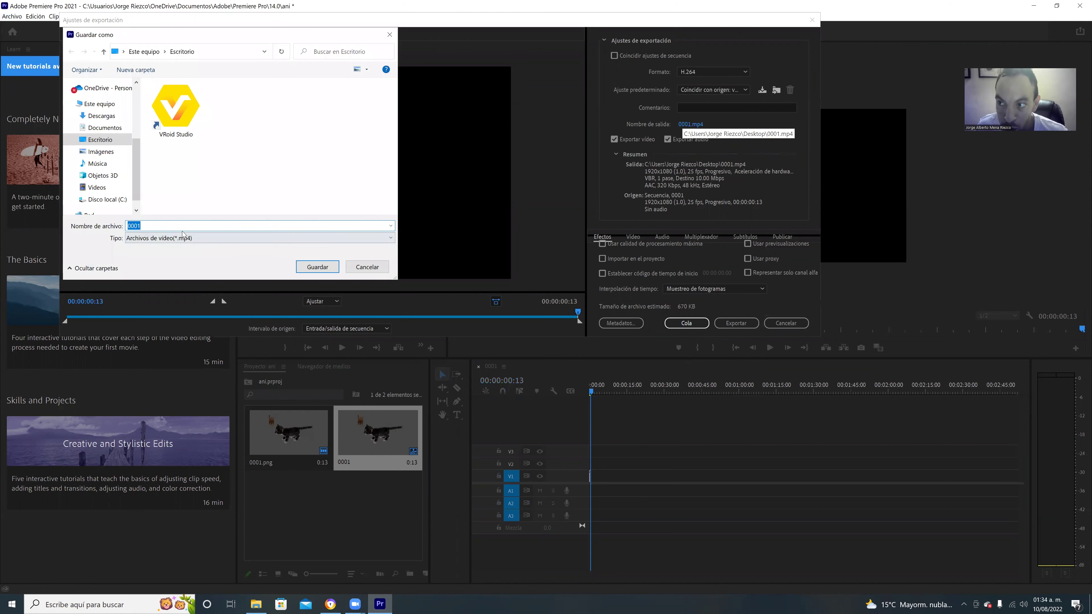
{"action": "left_click", "coordinate": [367, 267]}
{"action": "left_click", "coordinate": [706, 72]}
{"action": "left_click", "coordinate": [705, 73]}
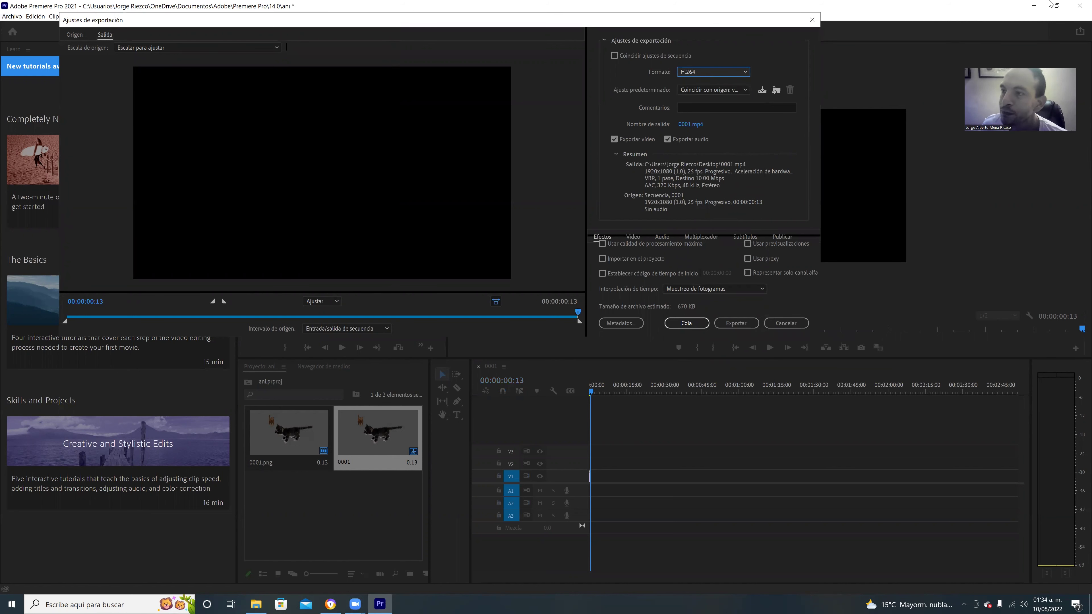
{"action": "left_click", "coordinate": [812, 20]}
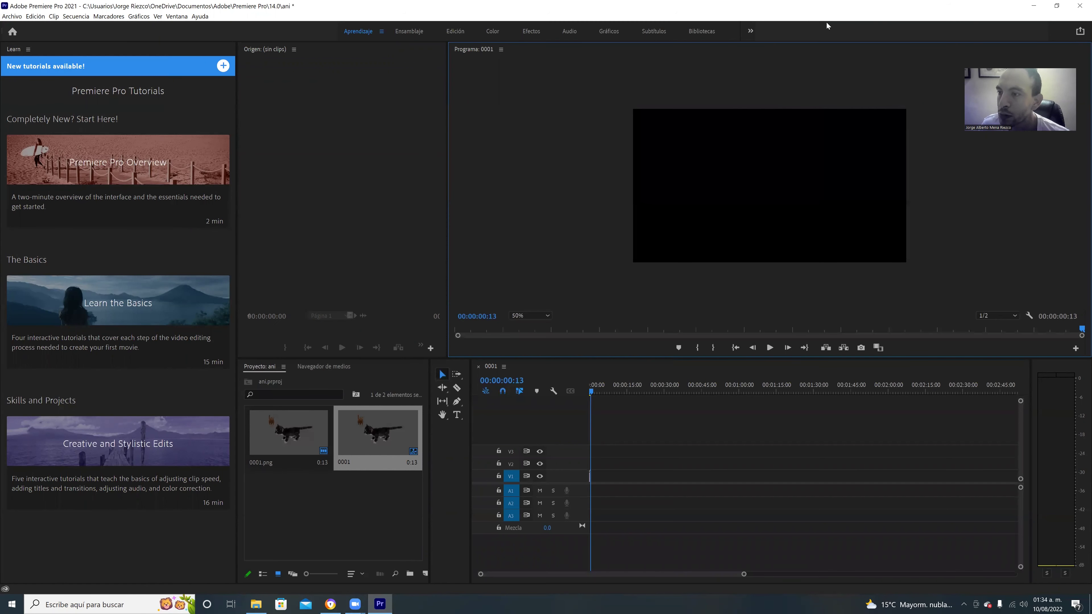
Close Premiere Pro's ani project, choosing not to save changes
{"action": "left_click", "coordinate": [1080, 6]}
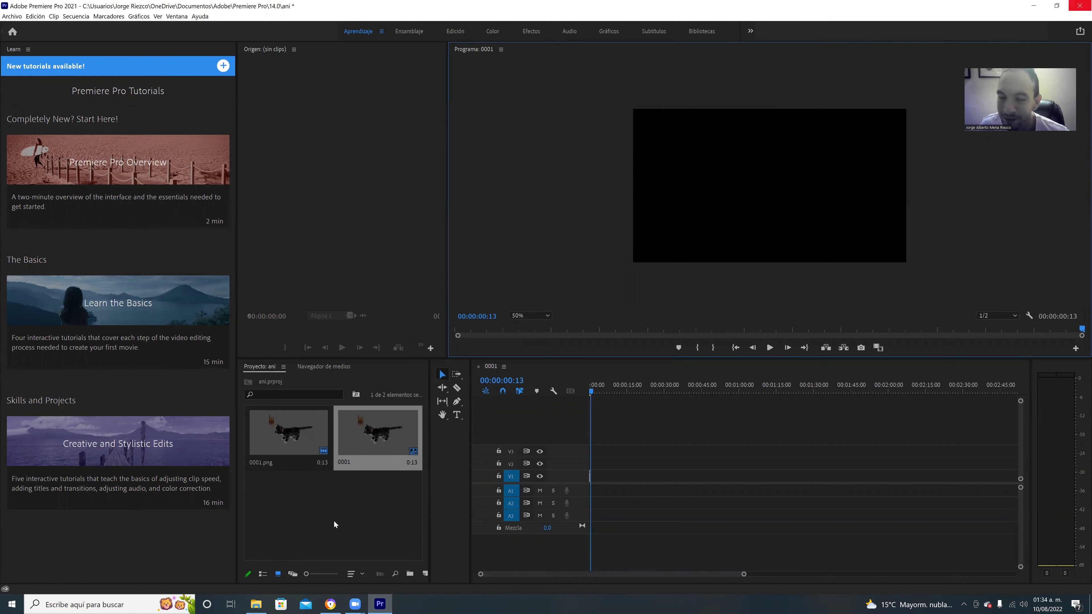
{"action": "left_click", "coordinate": [537, 310]}
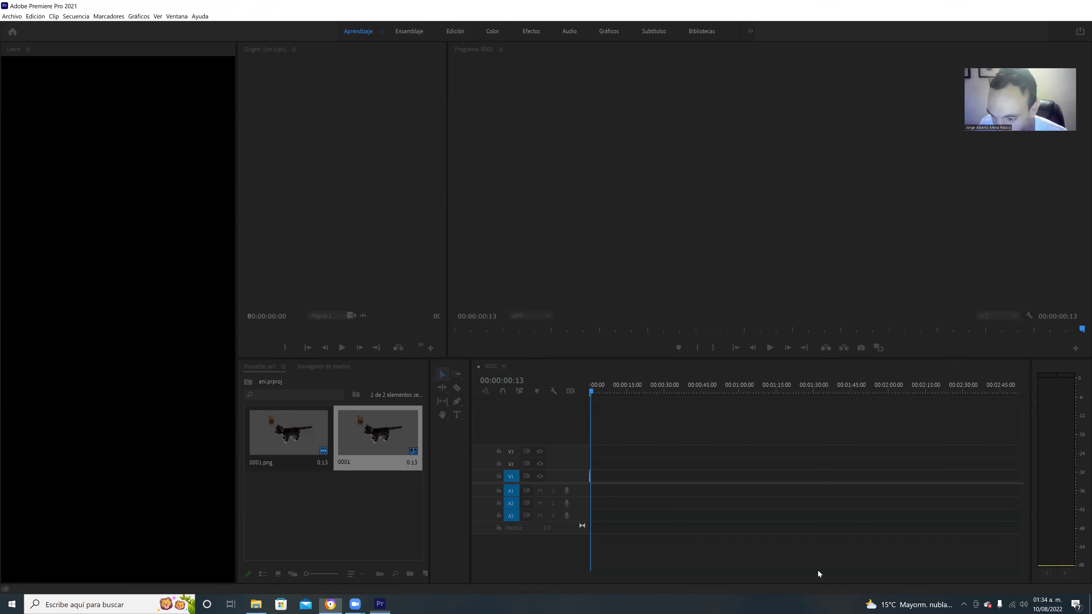